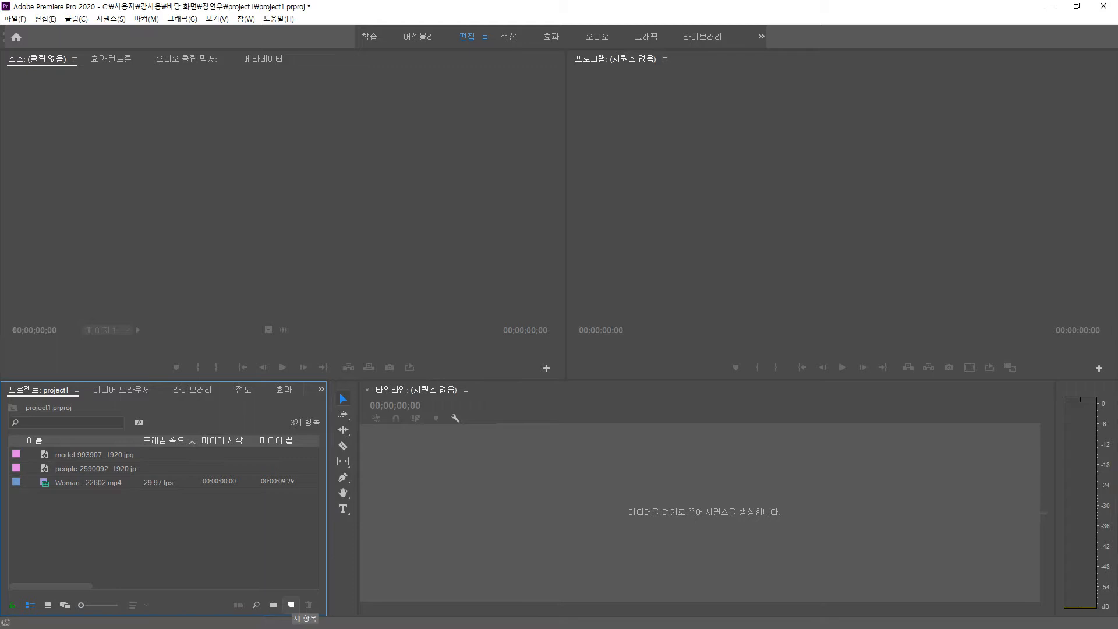
# Start a new sequence with the editing mode set to custom (사용자 정의) and a timebase of 24.00 frames per second.
pyautogui.click(291, 604)
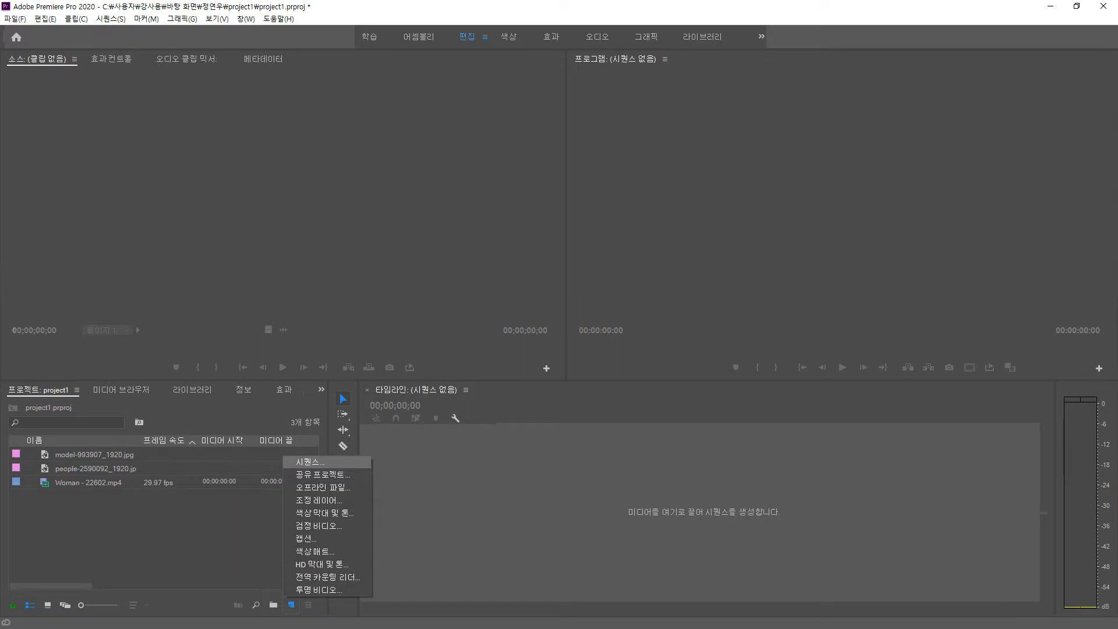
pyautogui.click(309, 462)
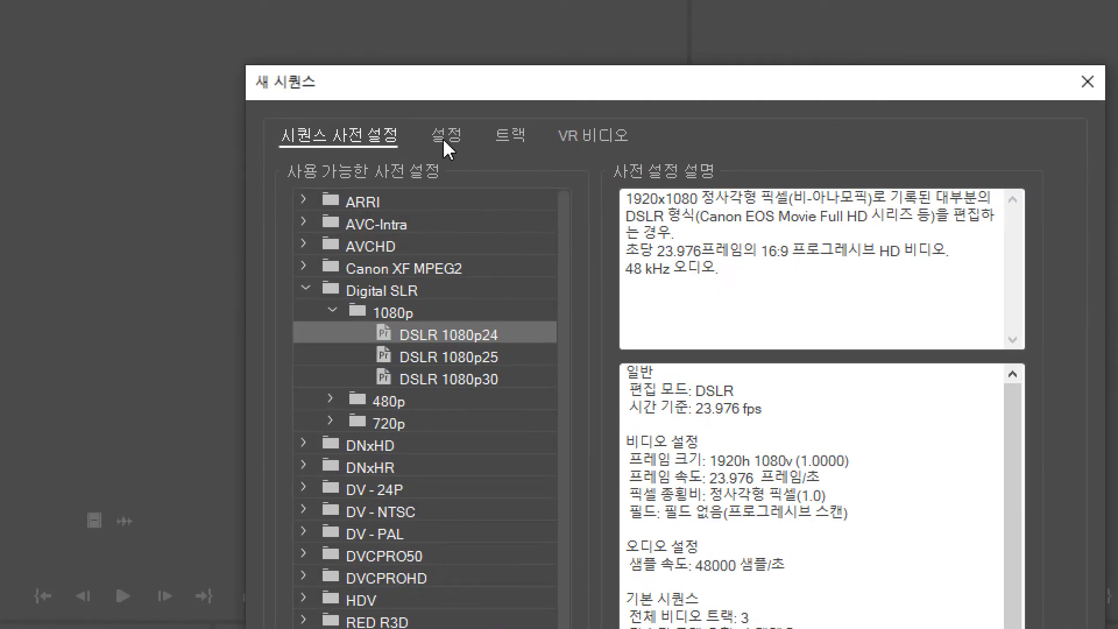
pyautogui.click(446, 138)
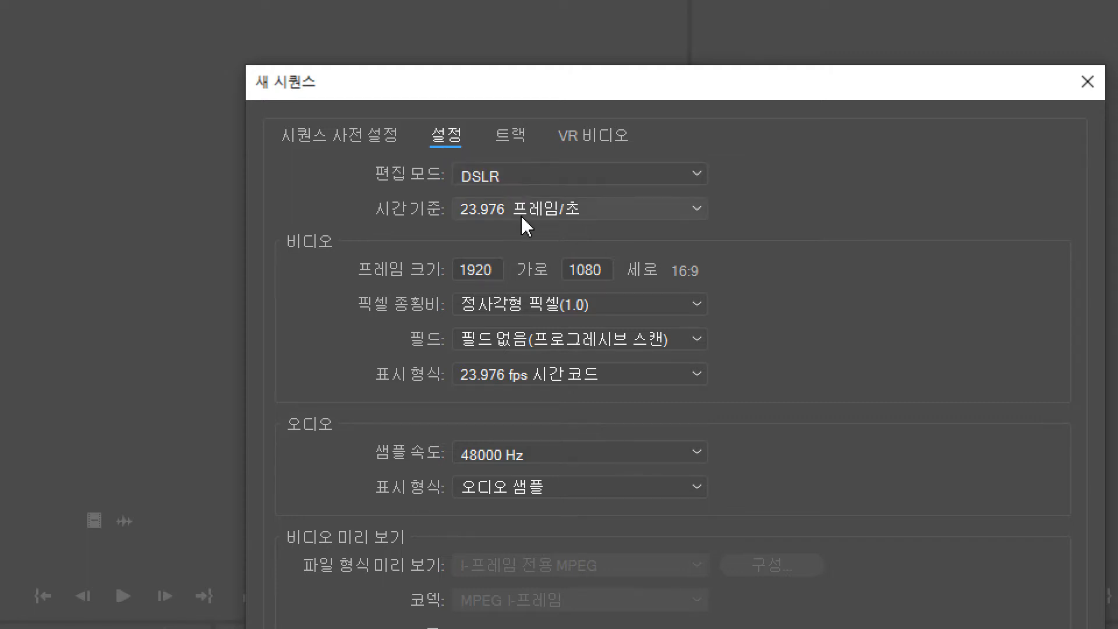
pyautogui.click(559, 173)
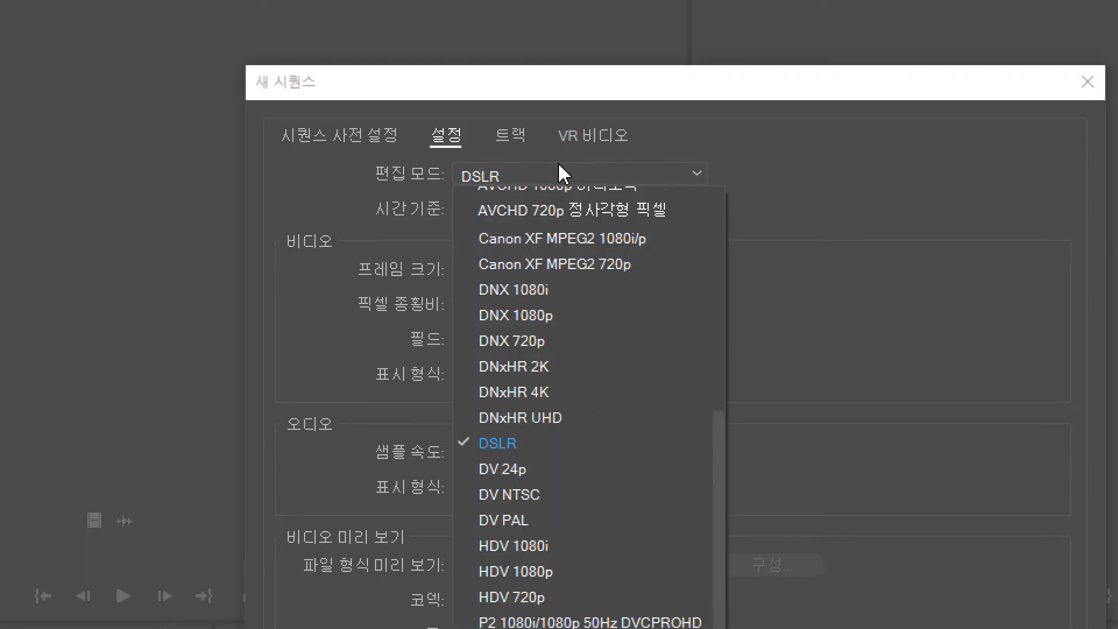
pyautogui.moveTo(712, 467); pyautogui.dragTo(644, 204)
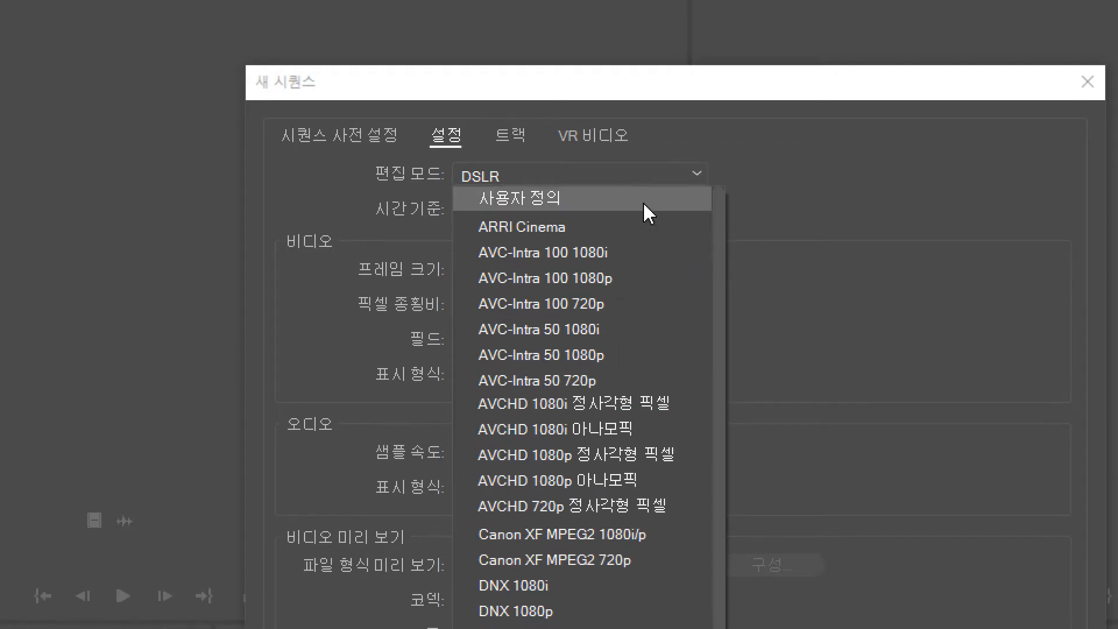
pyautogui.click(587, 199)
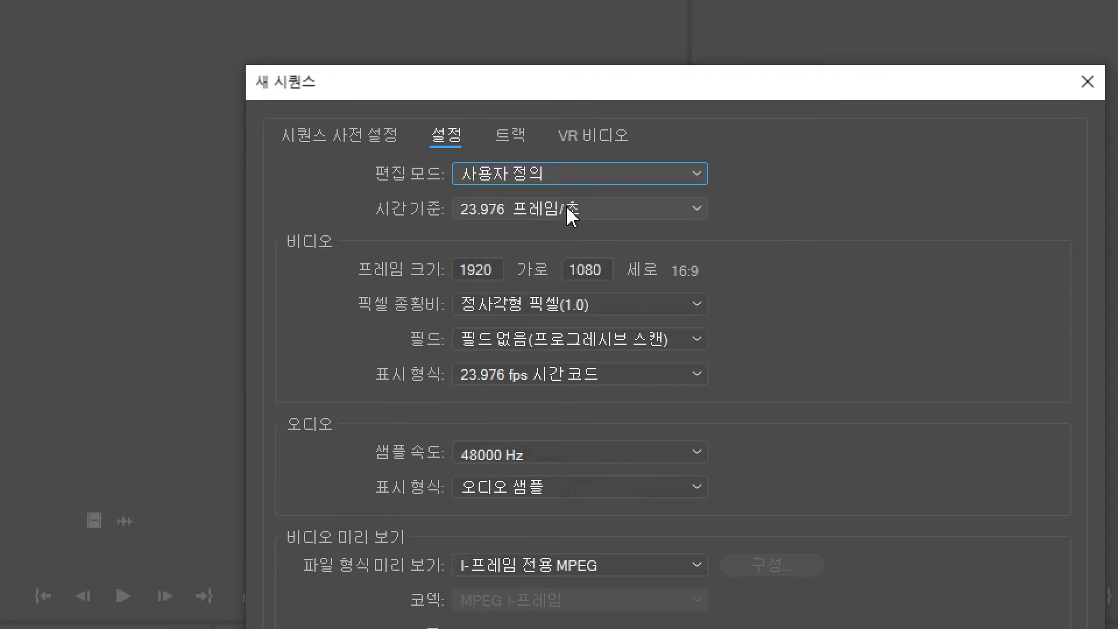
pyautogui.click(640, 210)
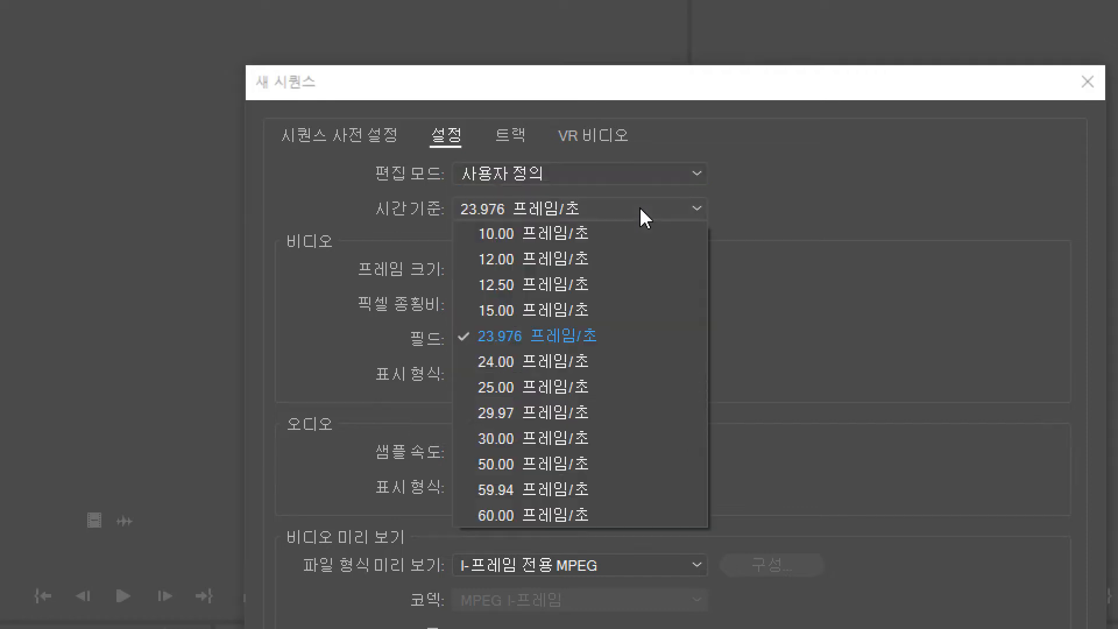
pyautogui.click(555, 361)
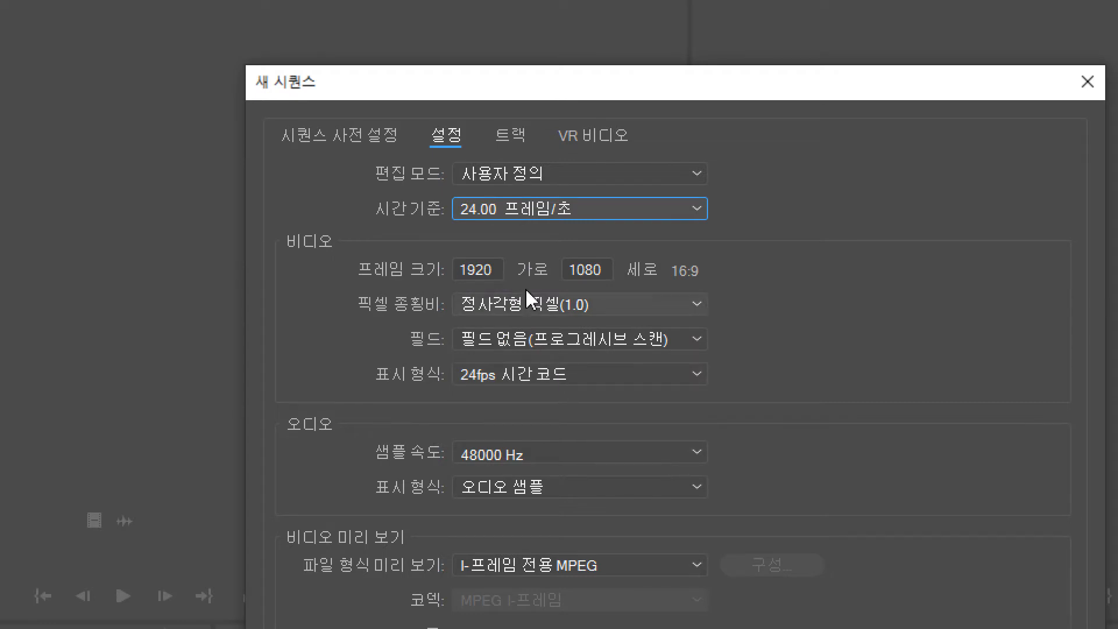
# Set the new sequence's frame size to 1000 by 1000 and check the available audio sample rates.
pyautogui.doubleClick(496, 269)
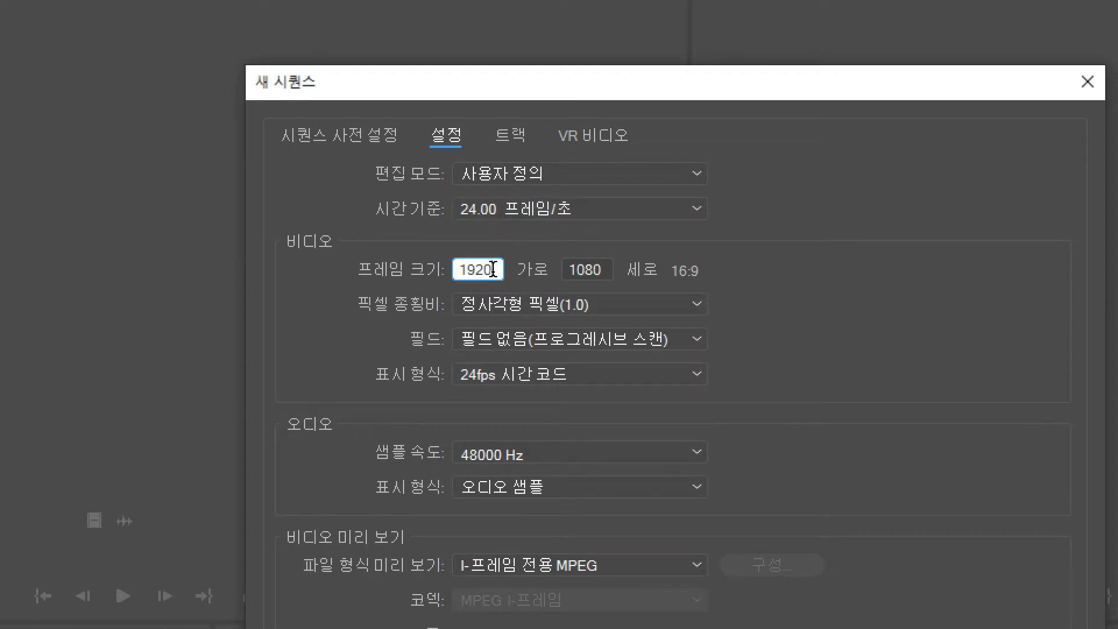
pyautogui.write('1000')
pyautogui.press('Tab')
pyautogui.write('1000')
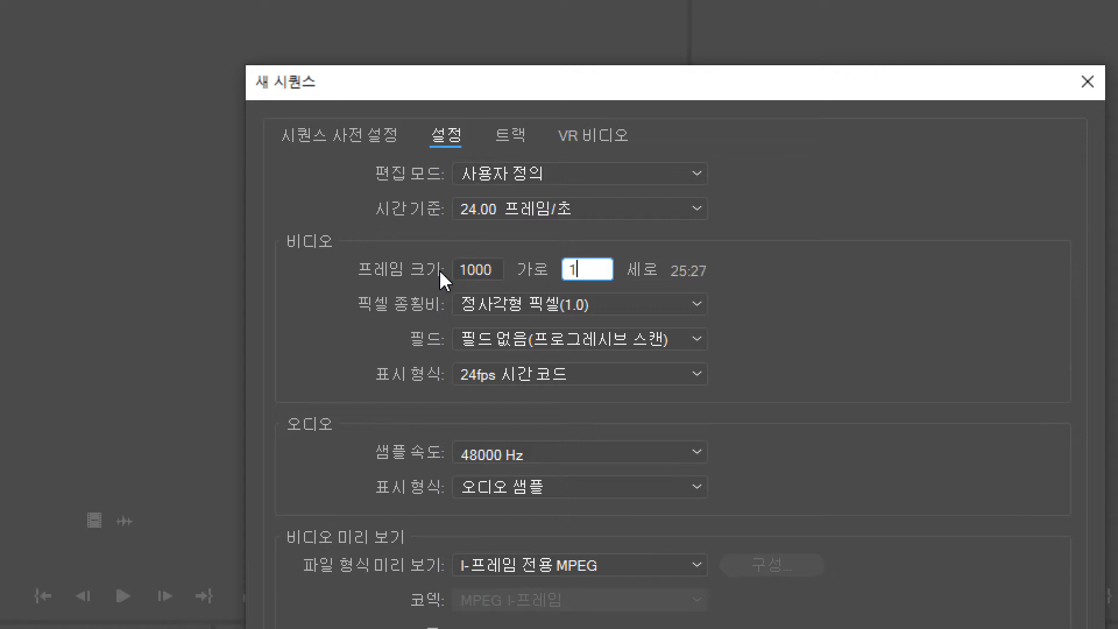
pyautogui.press('Tab')
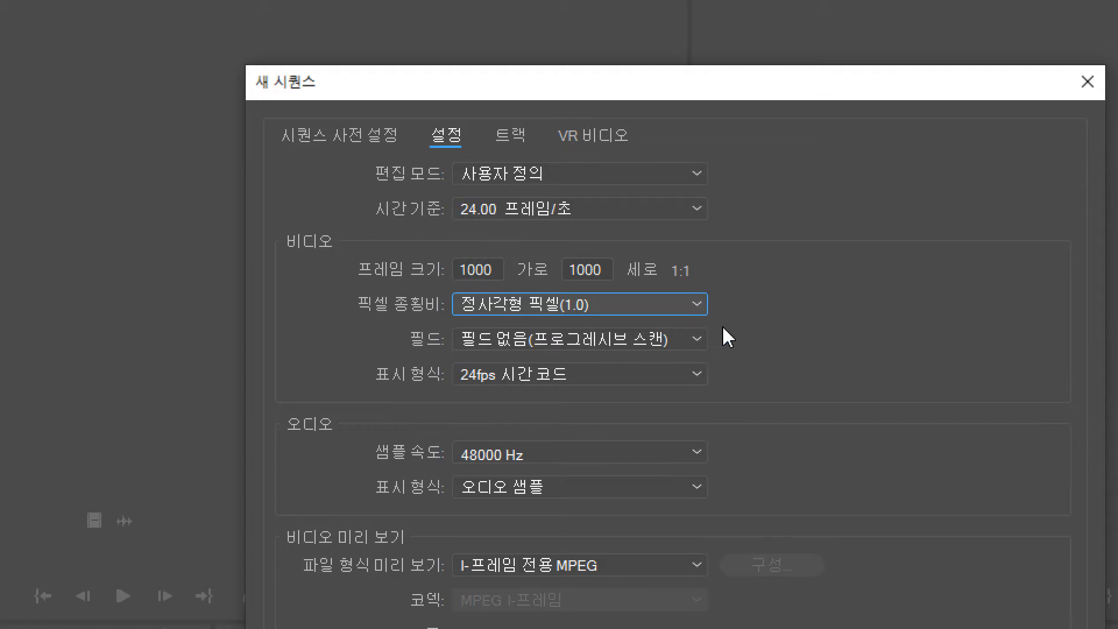
pyautogui.click(699, 452)
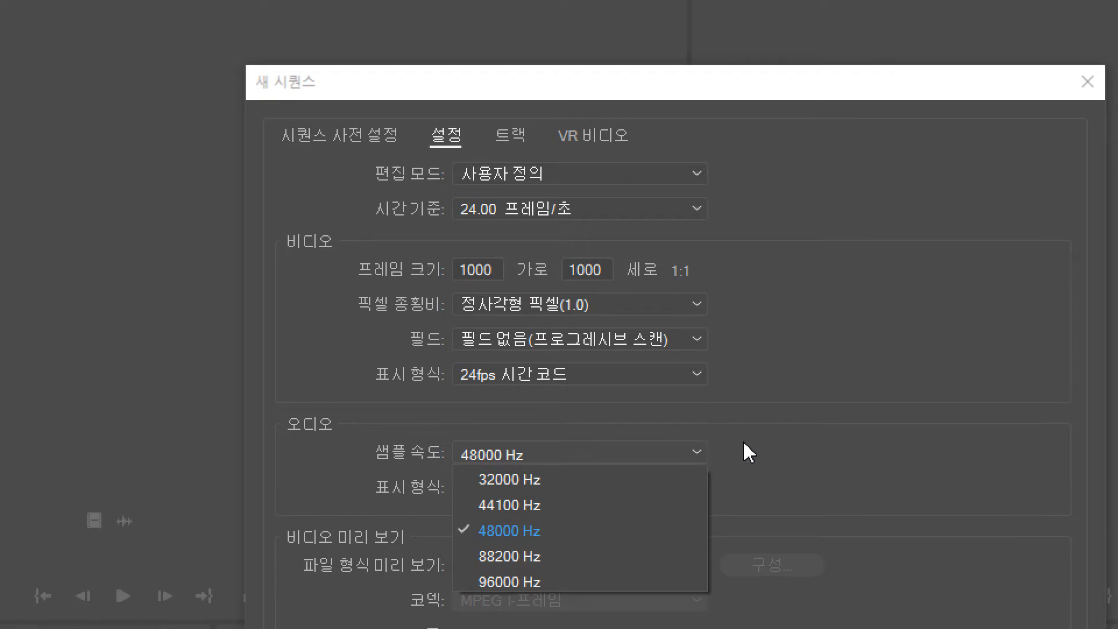
pyautogui.click(703, 453)
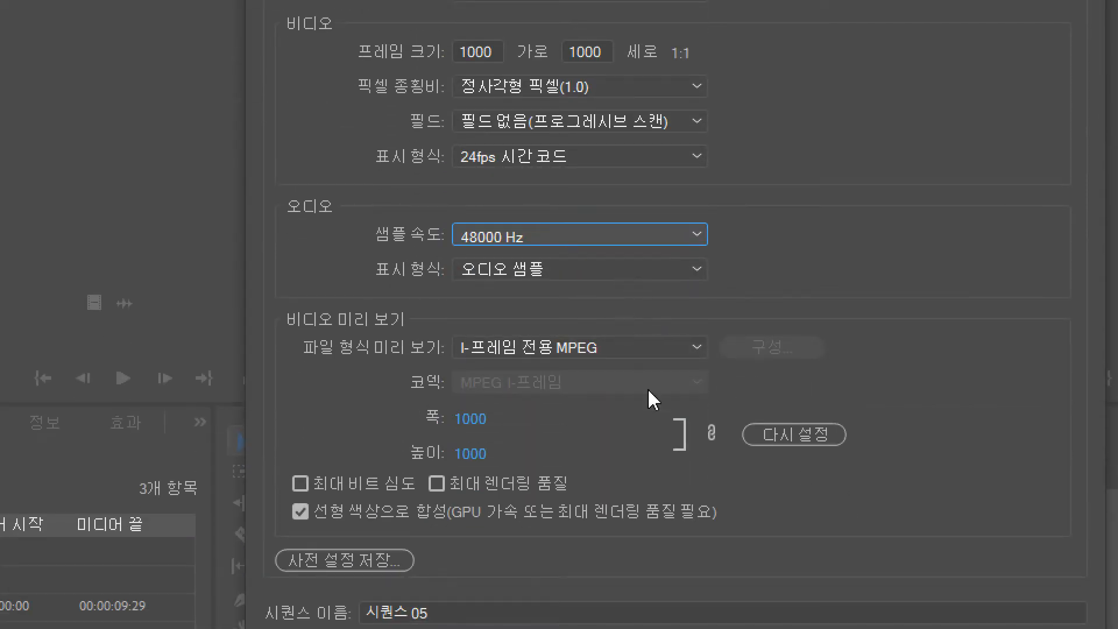
# Name the new sequence 리스트이미지.
pyautogui.click(439, 524)
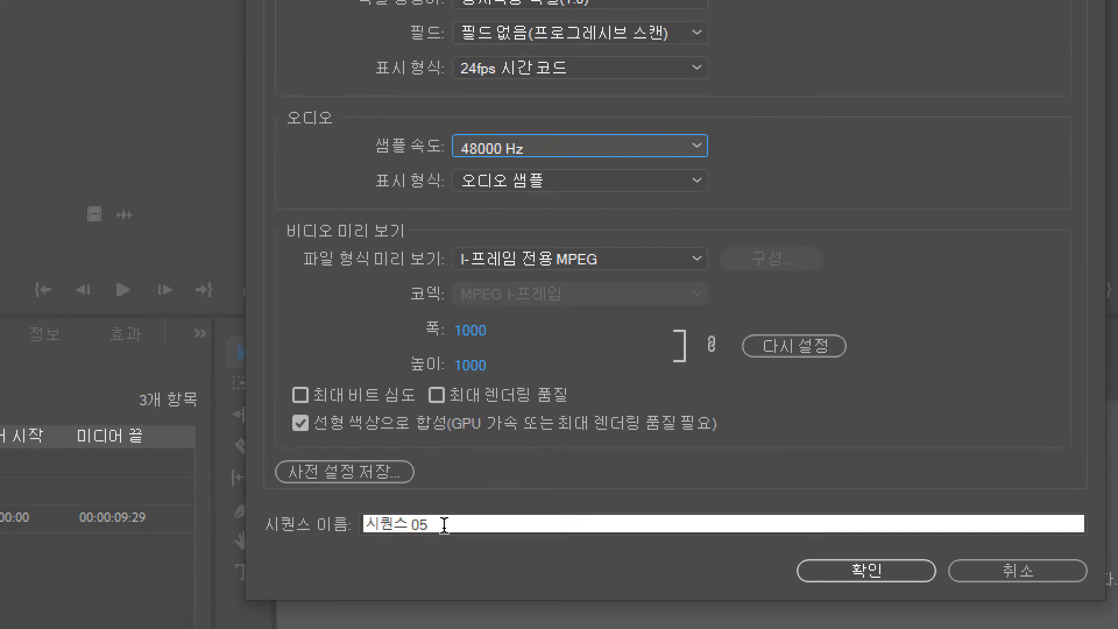
pyautogui.write('리')
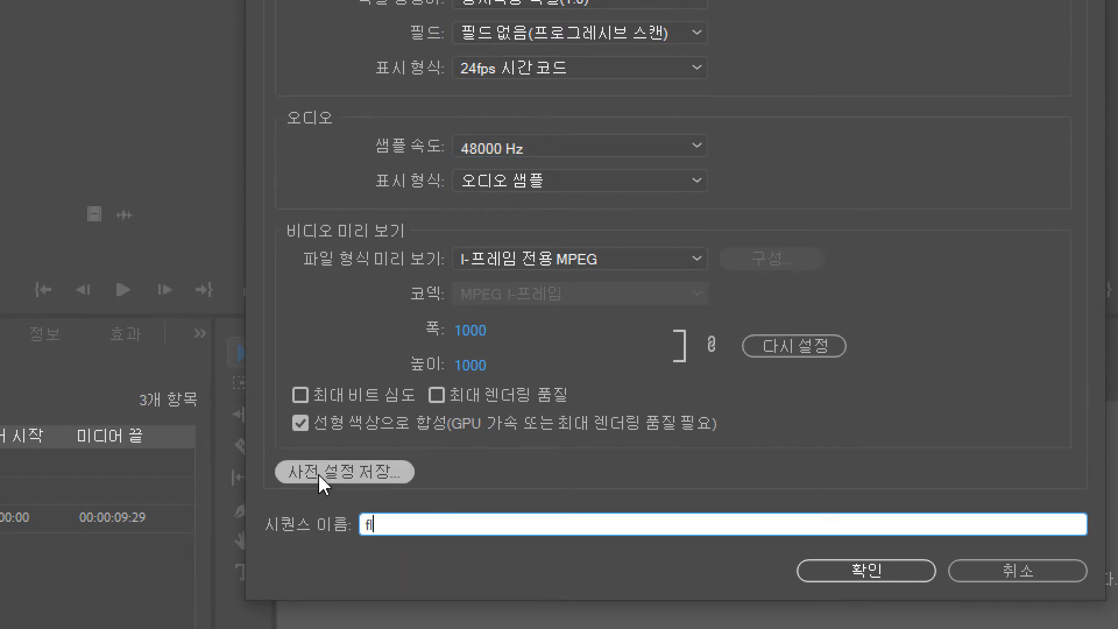
pyautogui.write('스트이미지')
pyautogui.click(567, 464)
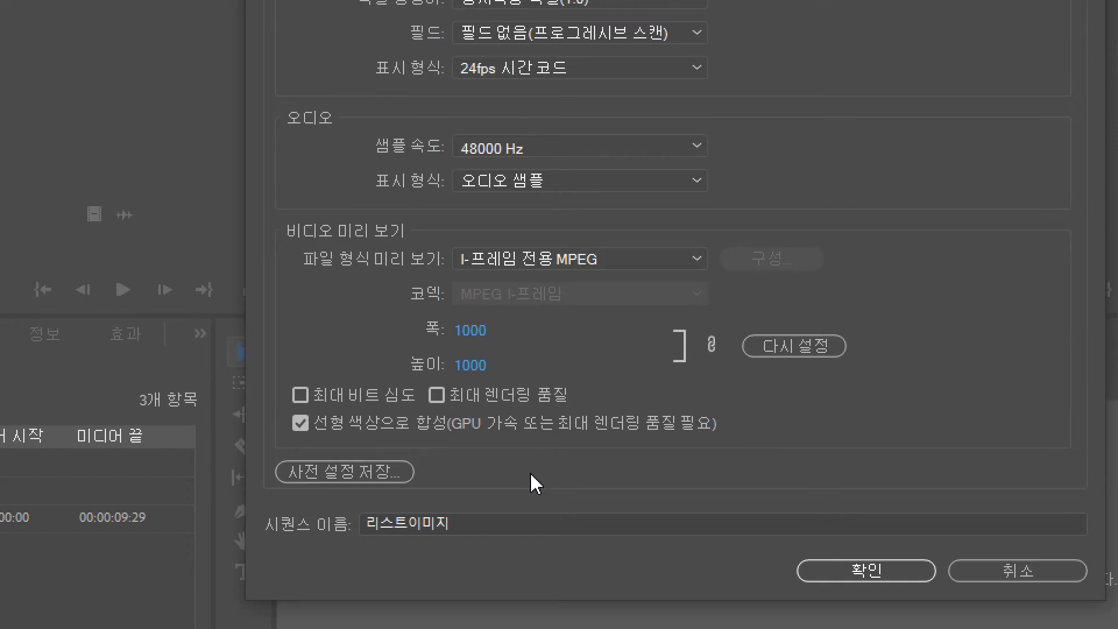
# Save the settings as a preset named 리스트이미지 with the description "쇼핑몰 리스트 이미지 만들기" and create the sequence from it.
pyautogui.click(379, 470)
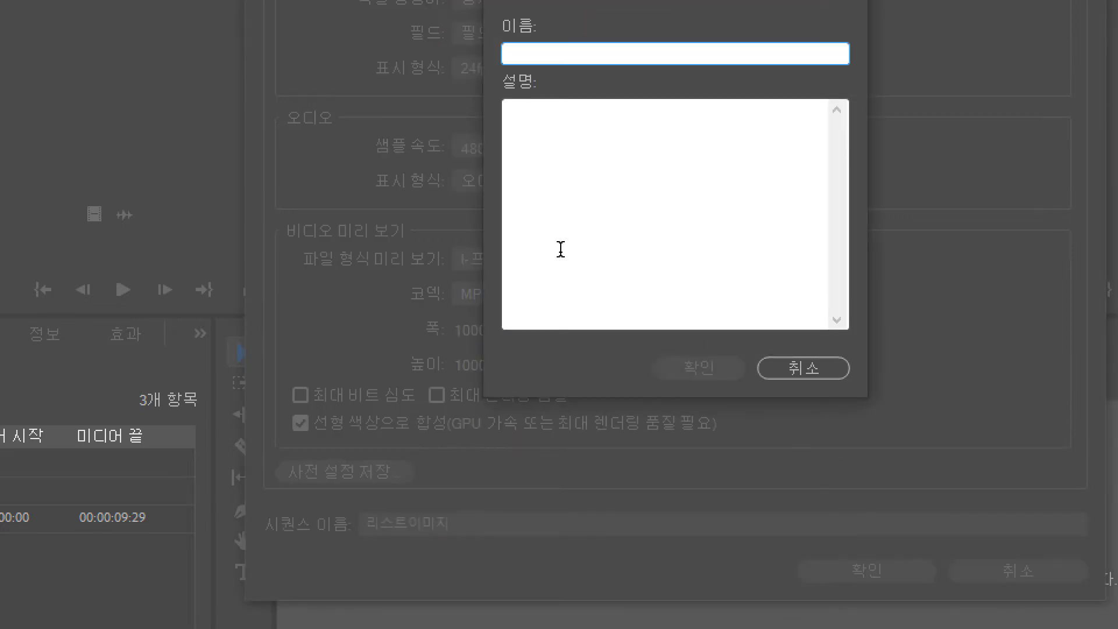
pyautogui.write('리스트이미')
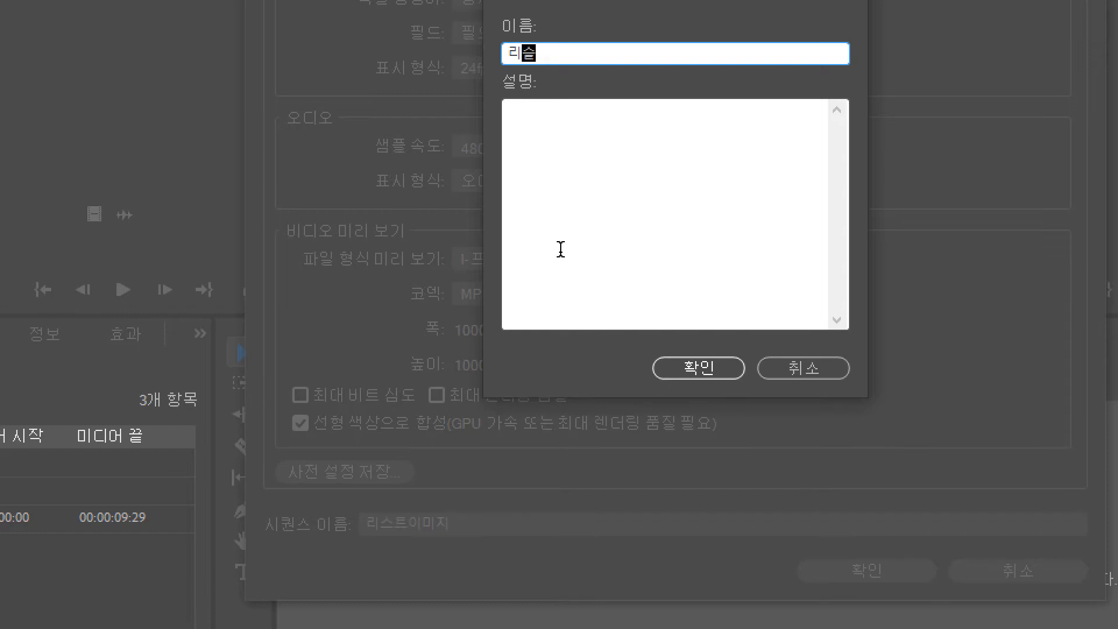
pyautogui.write('지')
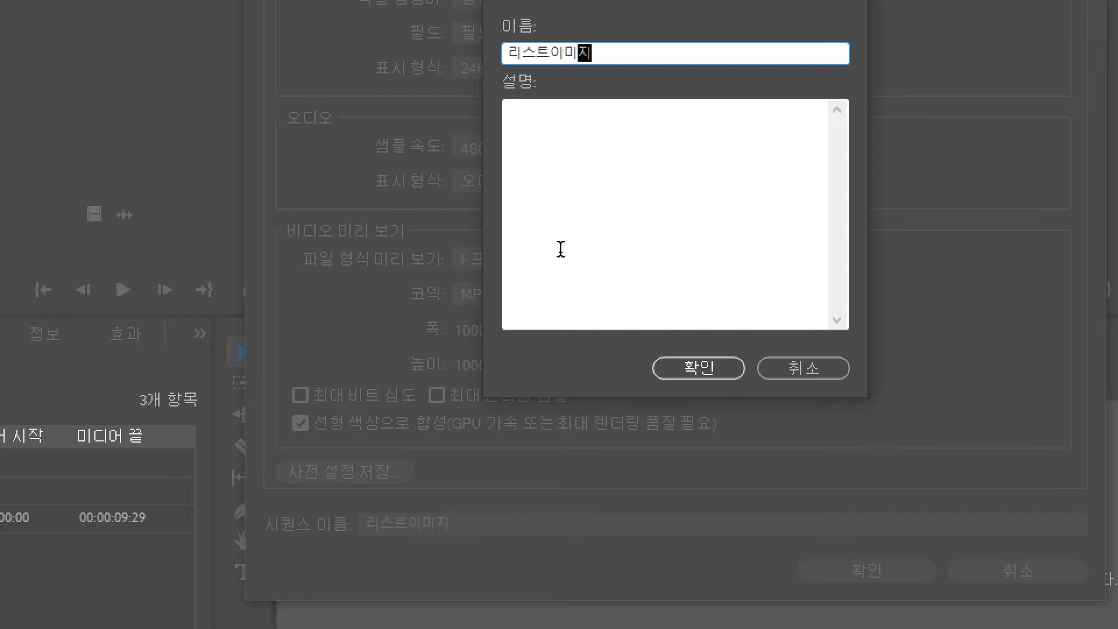
pyautogui.press('Tab')
pyautogui.write('쇼핑몰')
pyautogui.write(' 리스트')
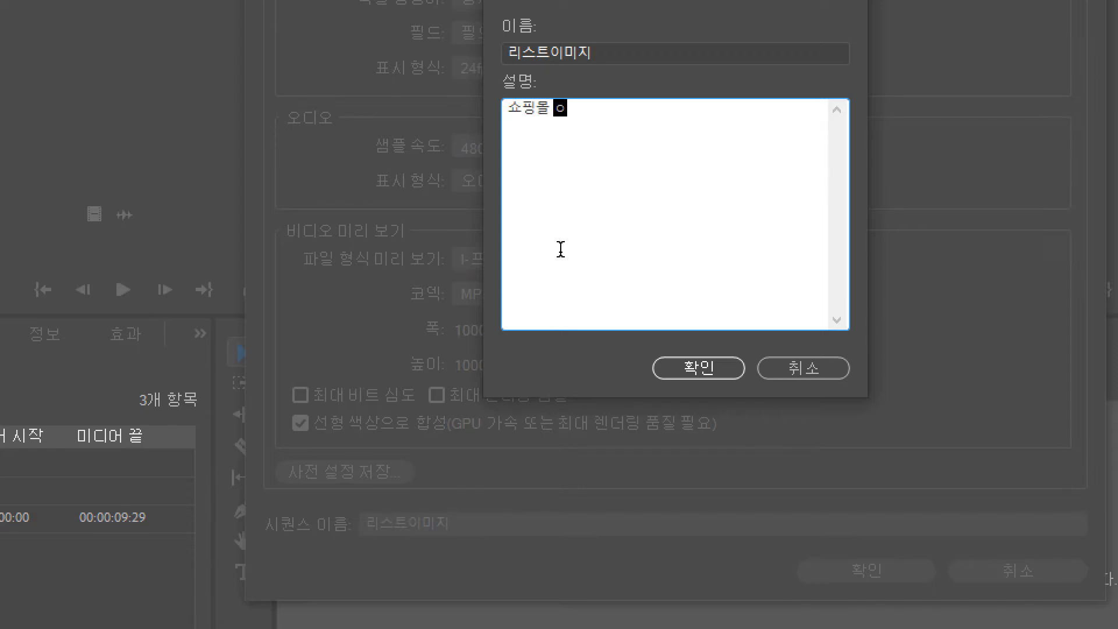
pyautogui.write(' 이미지 만들기')
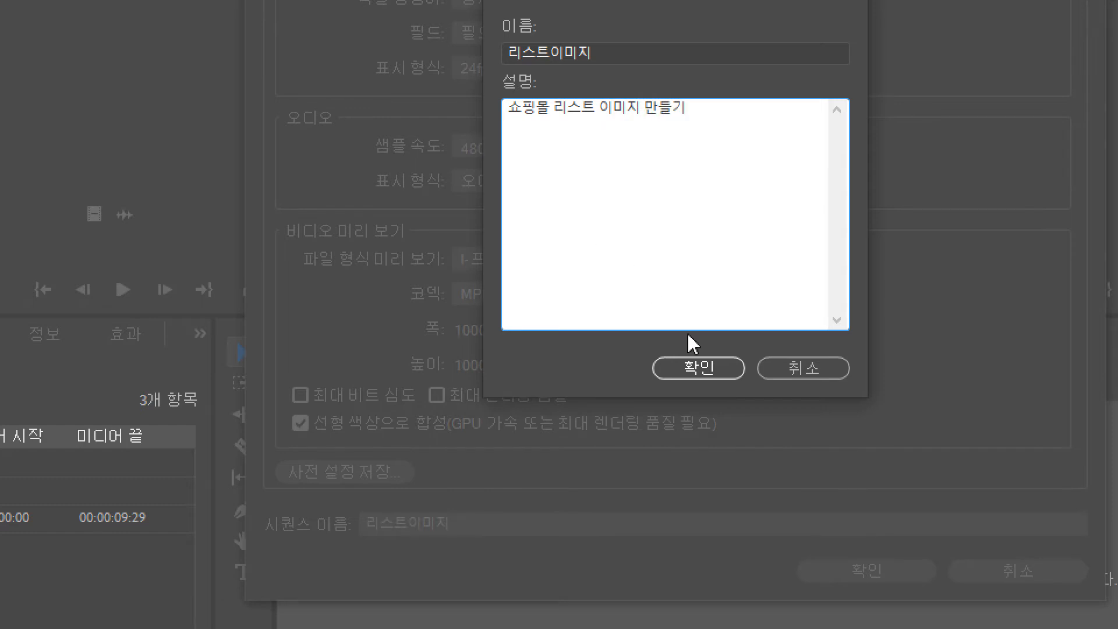
pyautogui.click(706, 370)
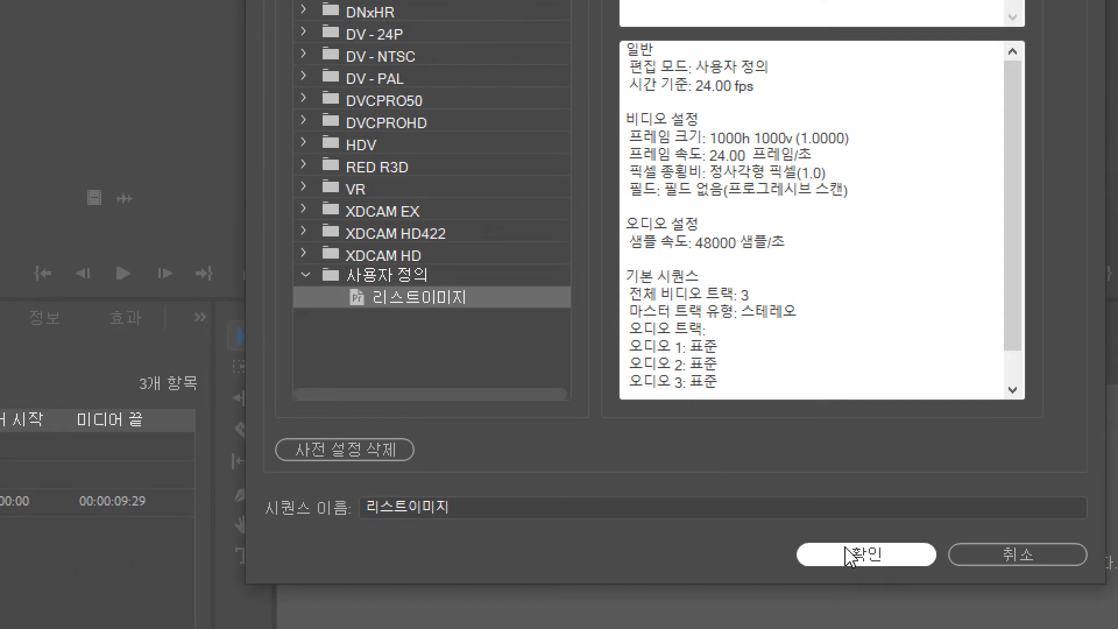
pyautogui.click(851, 554)
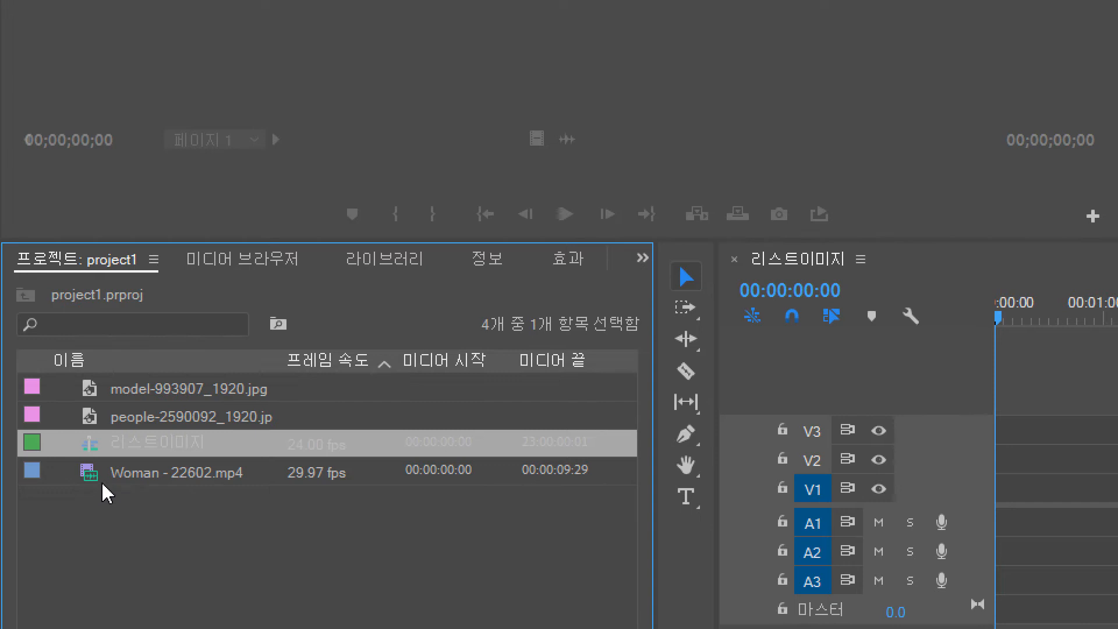
# Place Woman - 22602.mp4 at the start of the 리스트이미지 sequence, keeping the existing sequence settings.
pyautogui.click(106, 476)
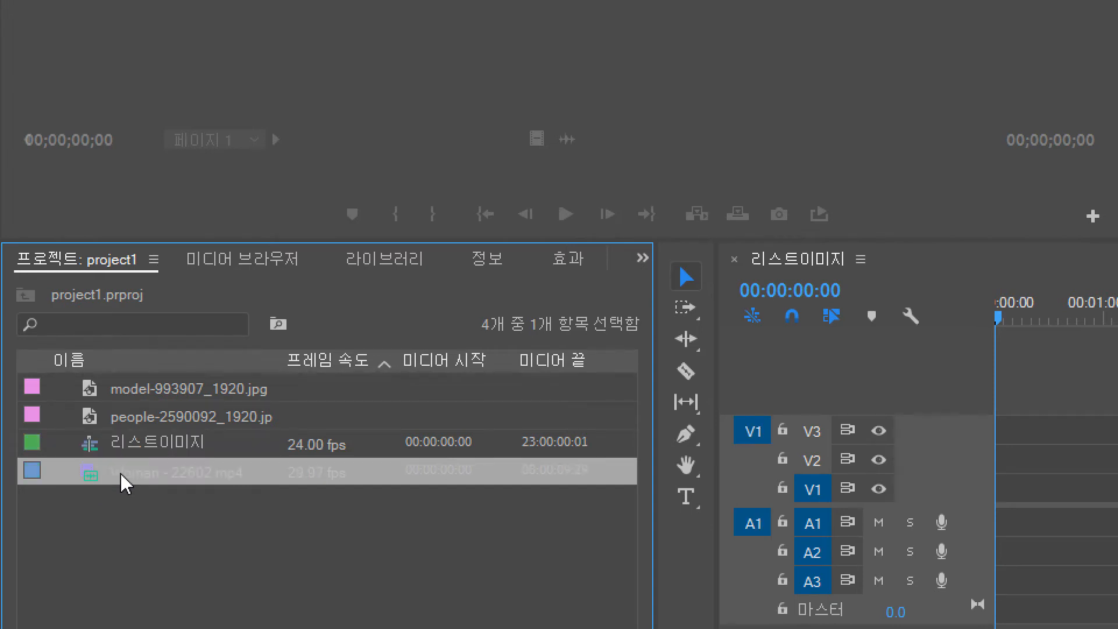
pyautogui.moveTo(121, 473); pyautogui.dragTo(968, 541)
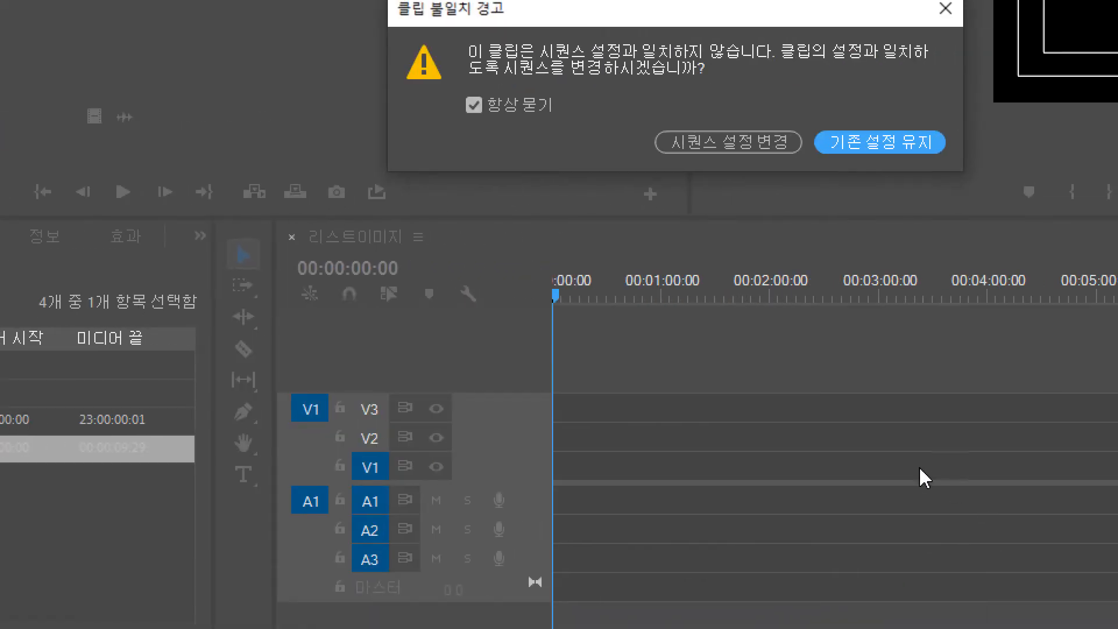
pyautogui.click(865, 143)
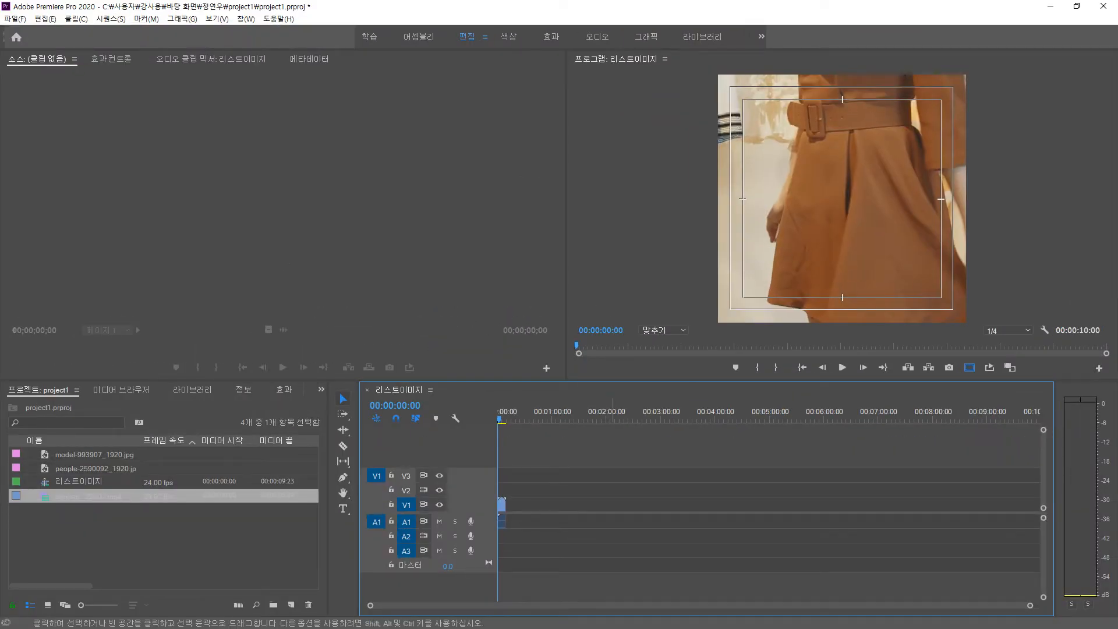
# Show the timeline clip's motion settings and move its picture to a position of about 364, 467.
pyautogui.click(501, 504)
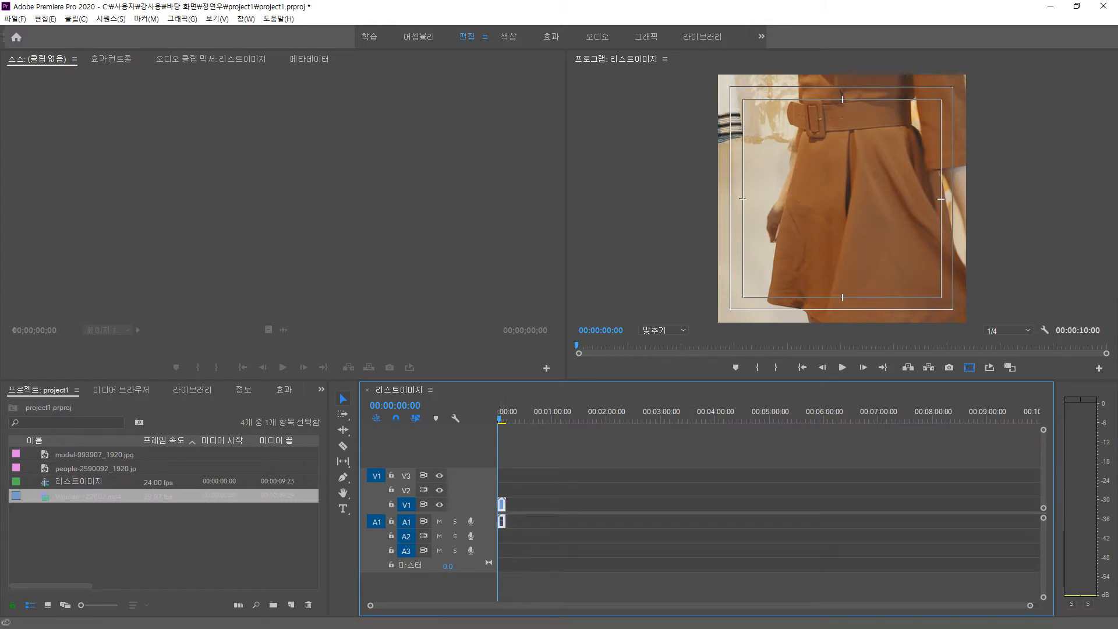
pyautogui.hotkey('shift', '5')
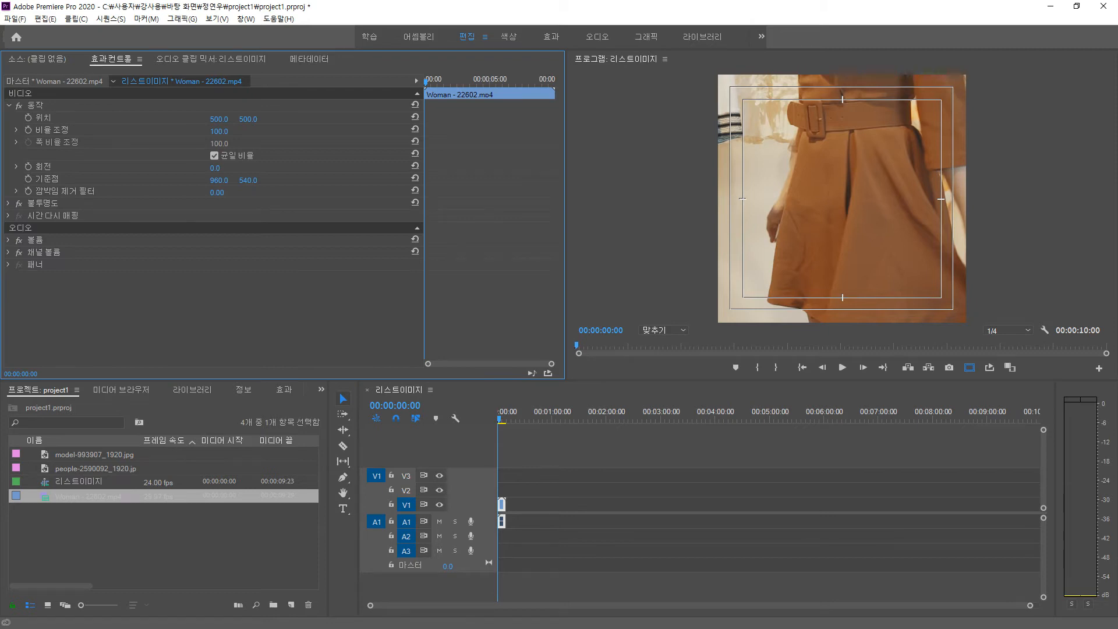
pyautogui.click(35, 105)
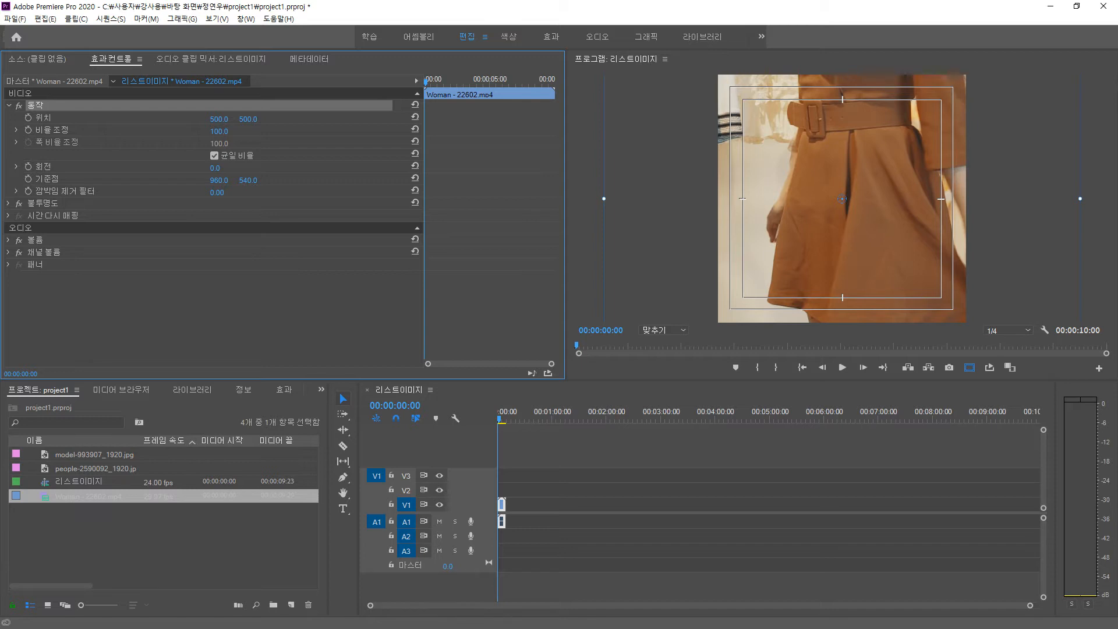
pyautogui.moveTo(842, 198); pyautogui.dragTo(808, 191)
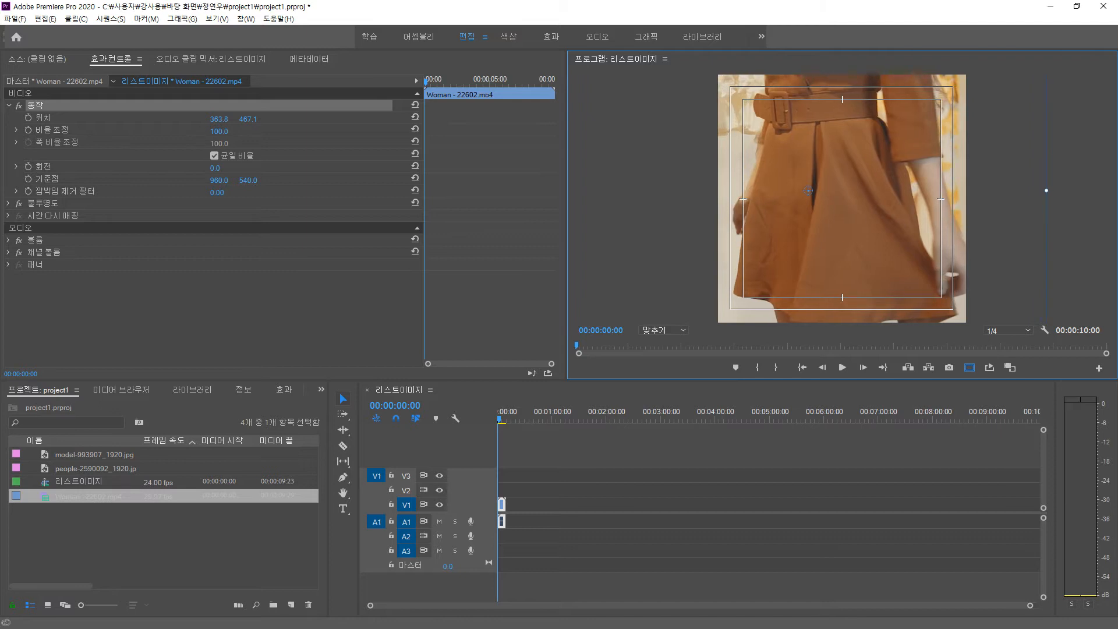
# Scale the clip to about 94.6 percent and reposition it to about 385, 495 so it fills the square frame.
pyautogui.click(219, 131)
pyautogui.write('75')
pyautogui.press('Return')
pyautogui.moveTo(216, 131); pyautogui.dragTo(227, 131)
pyautogui.moveTo(808, 191); pyautogui.dragTo(814, 201)
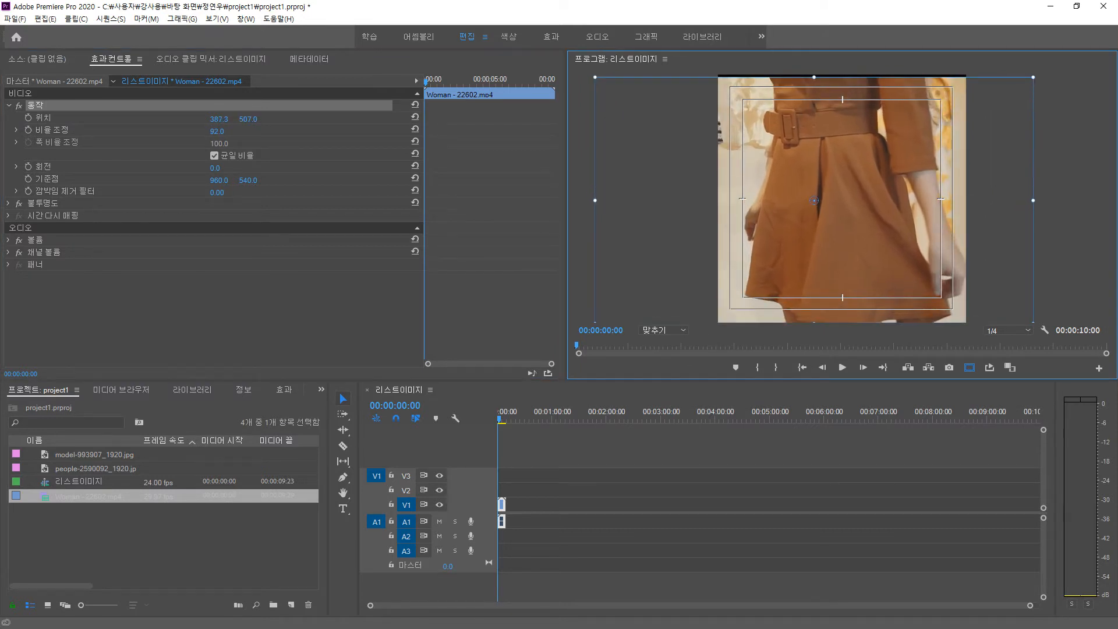
pyautogui.moveTo(1032, 77); pyautogui.dragTo(1039, 73)
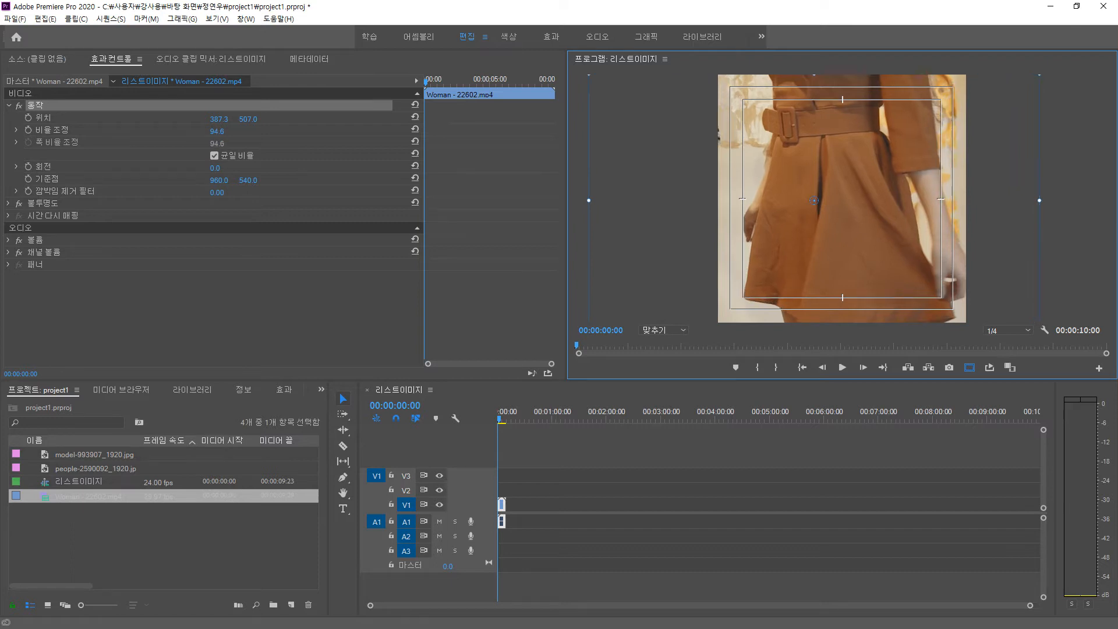
pyautogui.moveTo(814, 200); pyautogui.dragTo(813, 197)
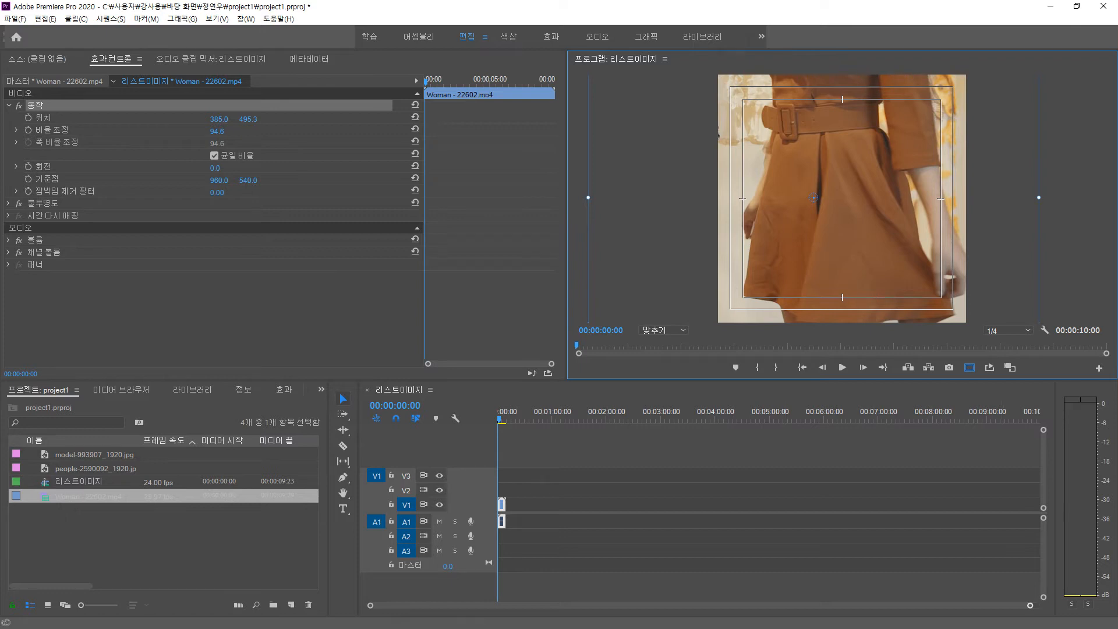
# Play the sequence from the beginning to preview the reframed clip.
pyautogui.moveTo(1029, 605); pyautogui.dragTo(429, 604)
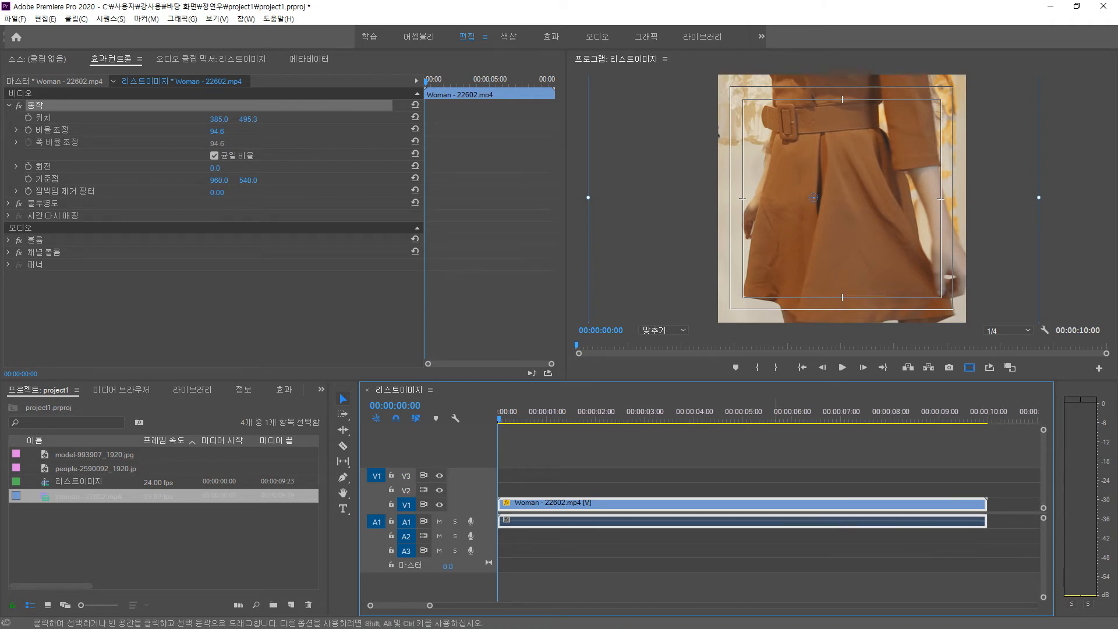
pyautogui.press('space')
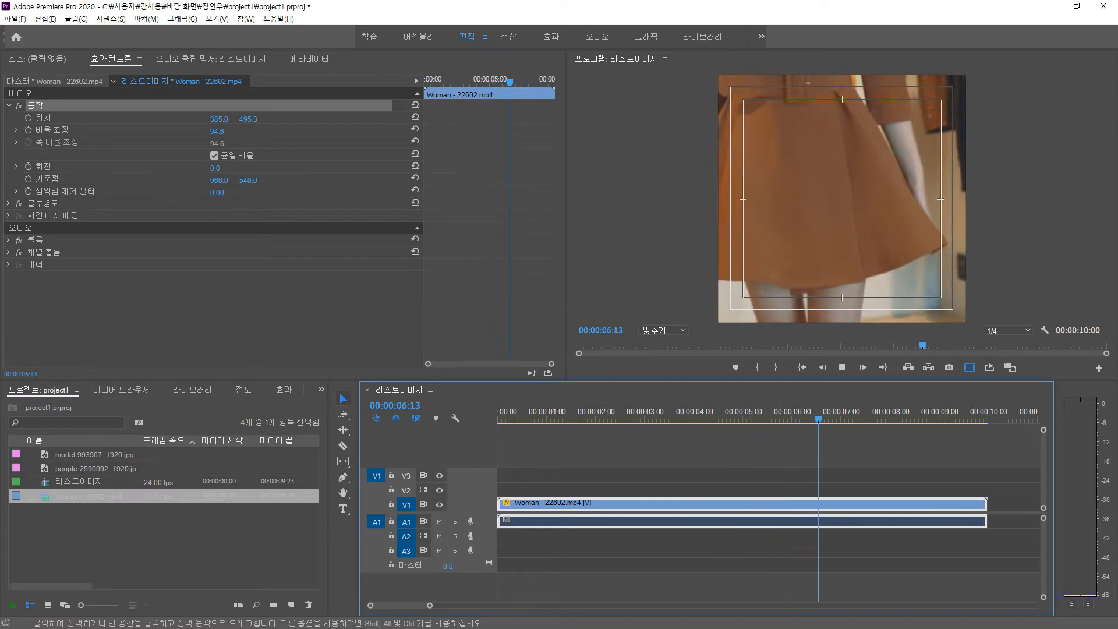
# Stop playback, split the Woman - 22602.mp4 clip at 00:00:08:00 and delete the part after the cut.
pyautogui.press('space')
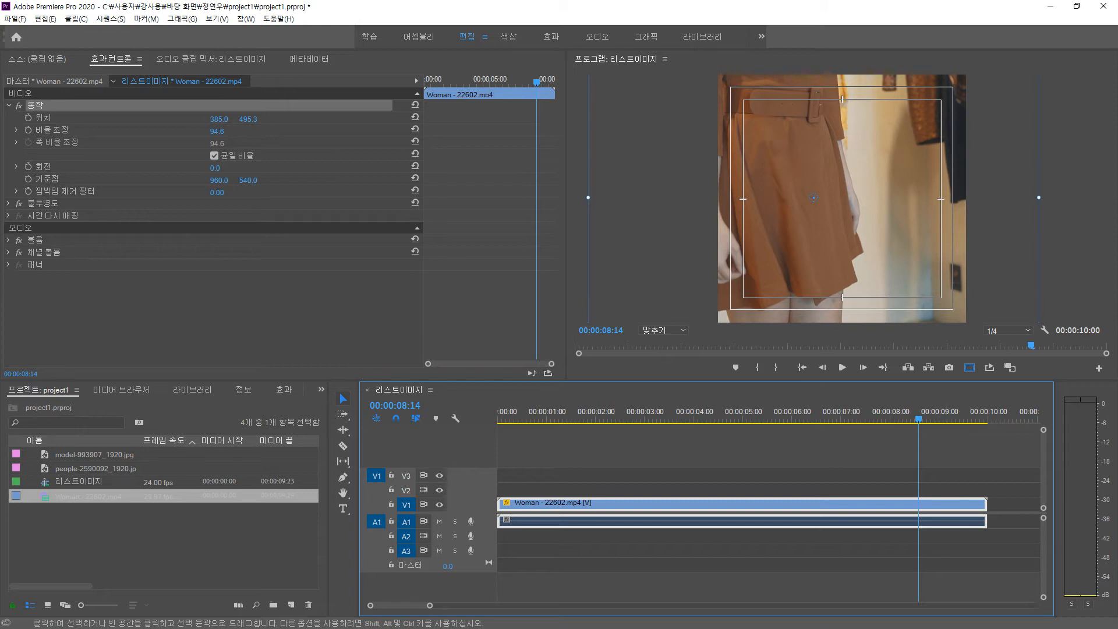
pyautogui.click(395, 406)
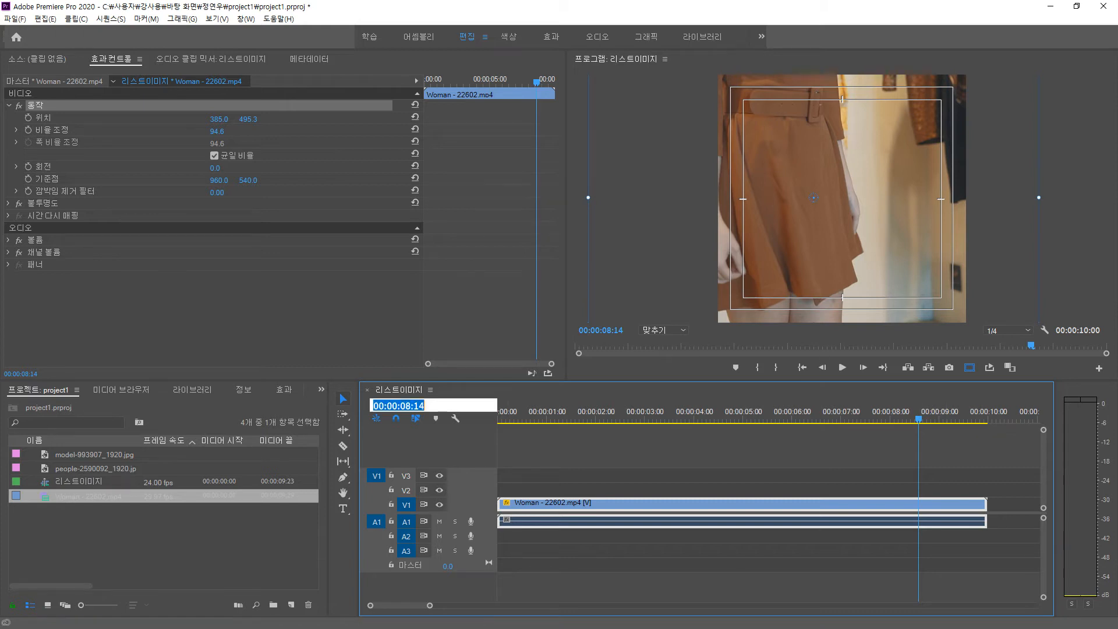
pyautogui.write('800')
pyautogui.press('Return')
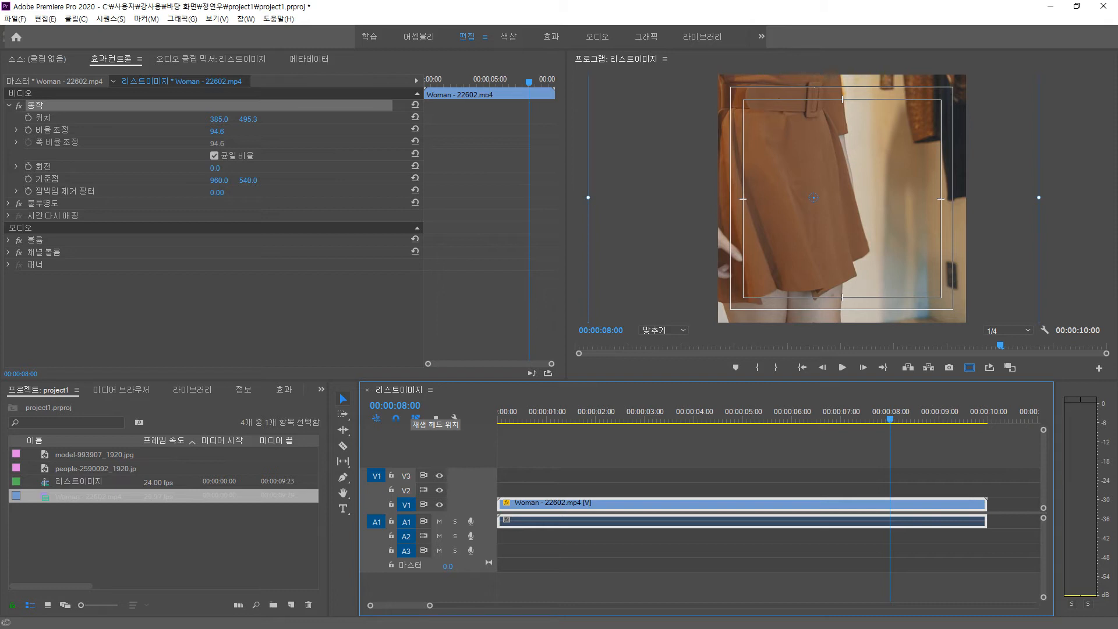
pyautogui.hotkey('ctrl', 'k')
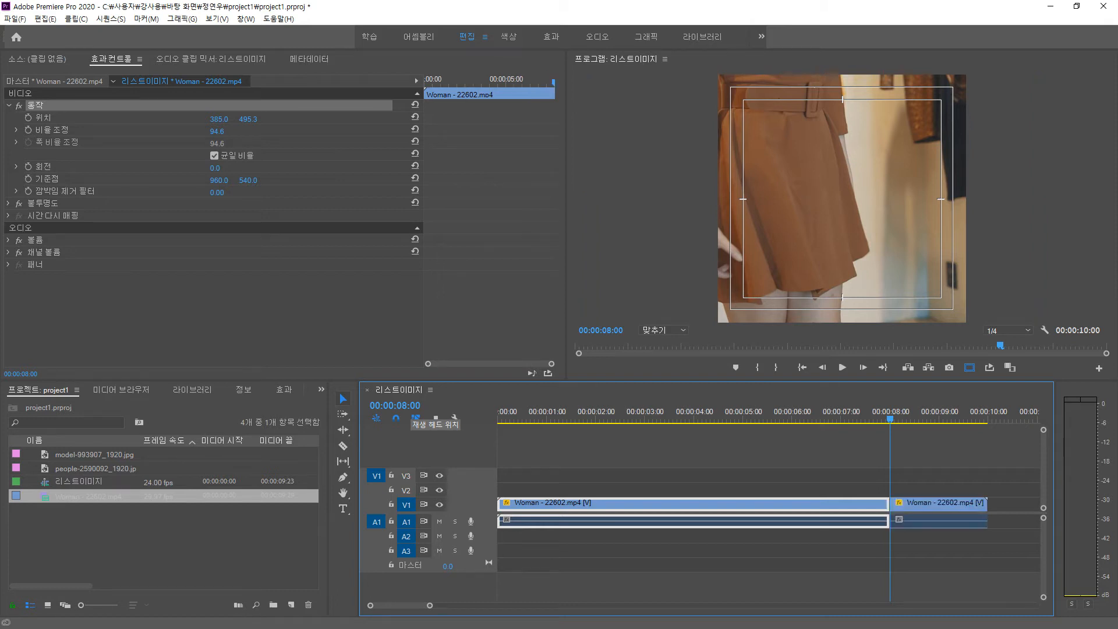
pyautogui.moveTo(916, 475); pyautogui.dragTo(943, 539)
pyautogui.press('Delete')
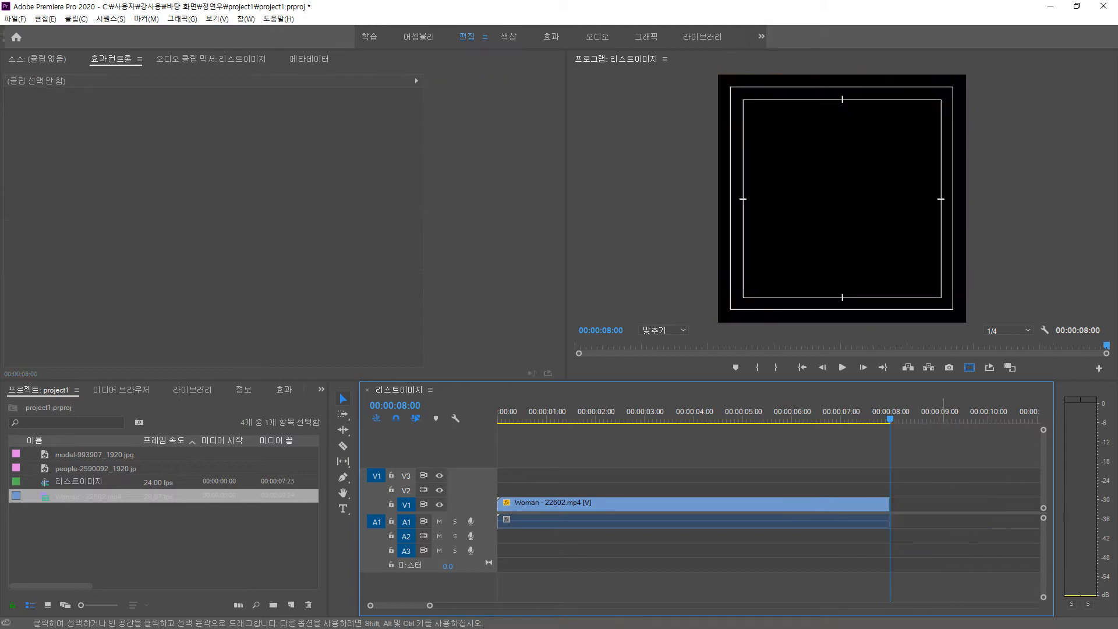
# Play the trimmed clip from about 00:00:02:23 to review its pace, and return the playhead to about 00:00:00:18.
pyautogui.moveTo(890, 419); pyautogui.dragTo(642, 418)
pyautogui.click(620, 504)
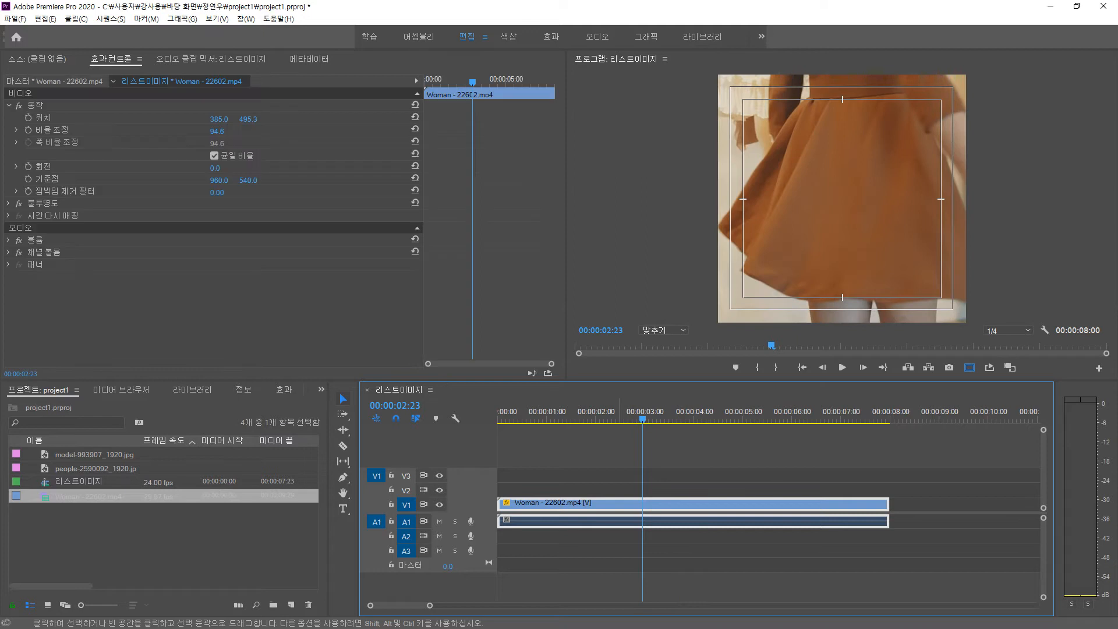
pyautogui.press('space')
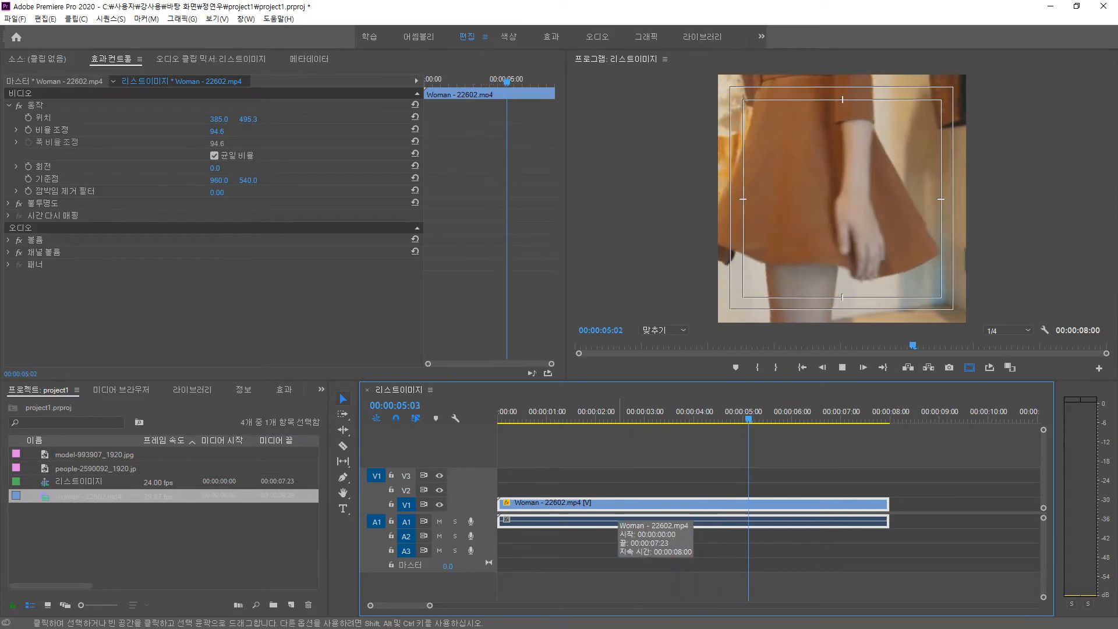
pyautogui.press('space')
pyautogui.moveTo(801, 417); pyautogui.dragTo(533, 418)
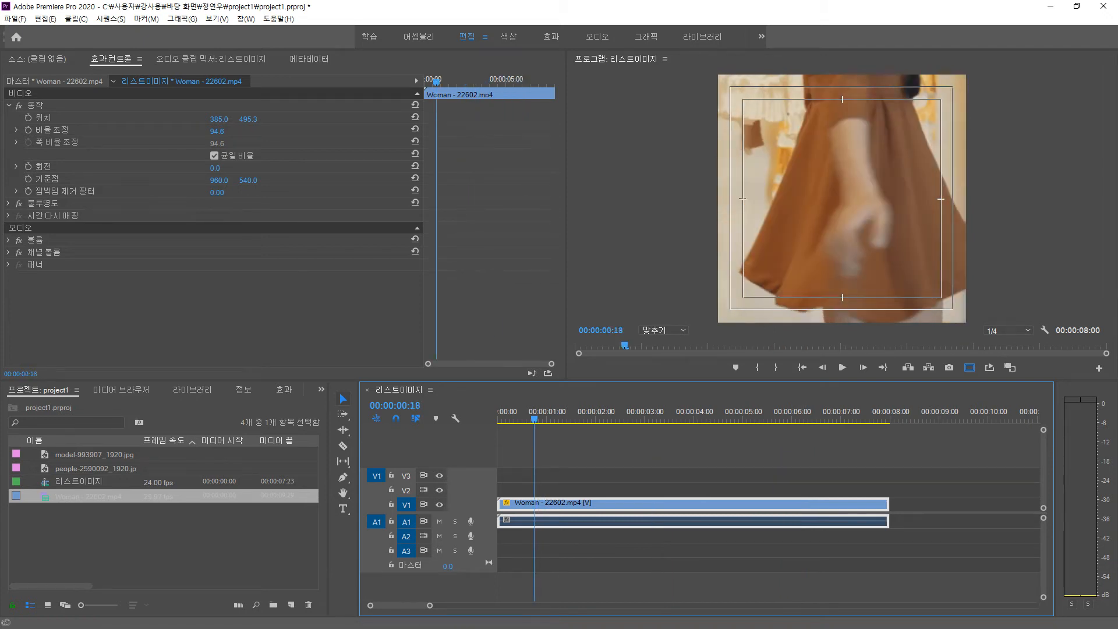
pyautogui.rightClick(614, 521)
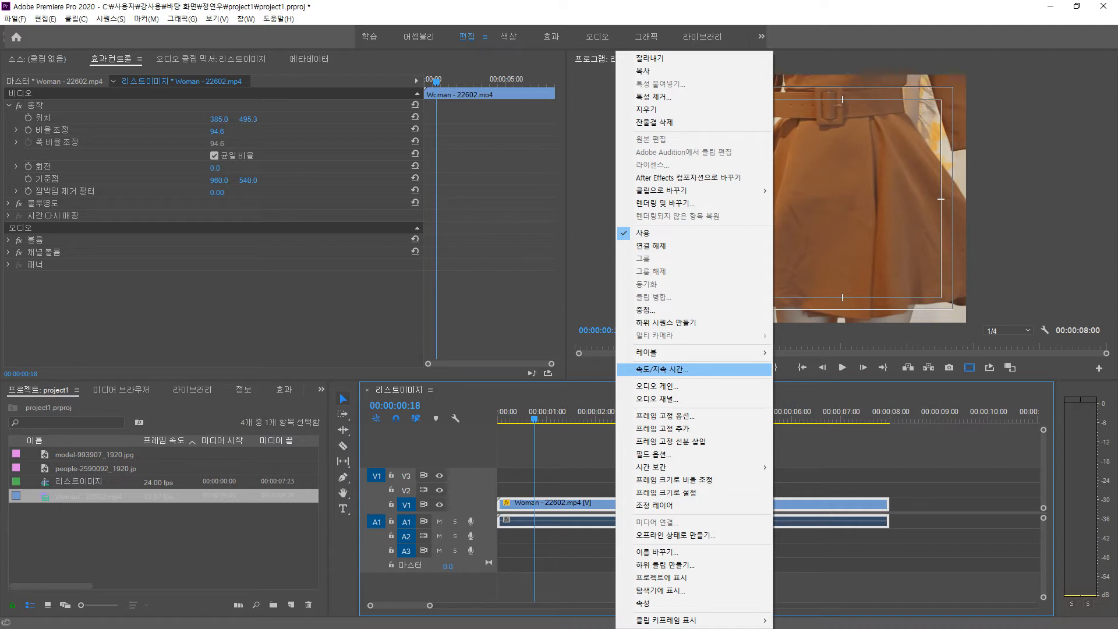
pyautogui.click(661, 369)
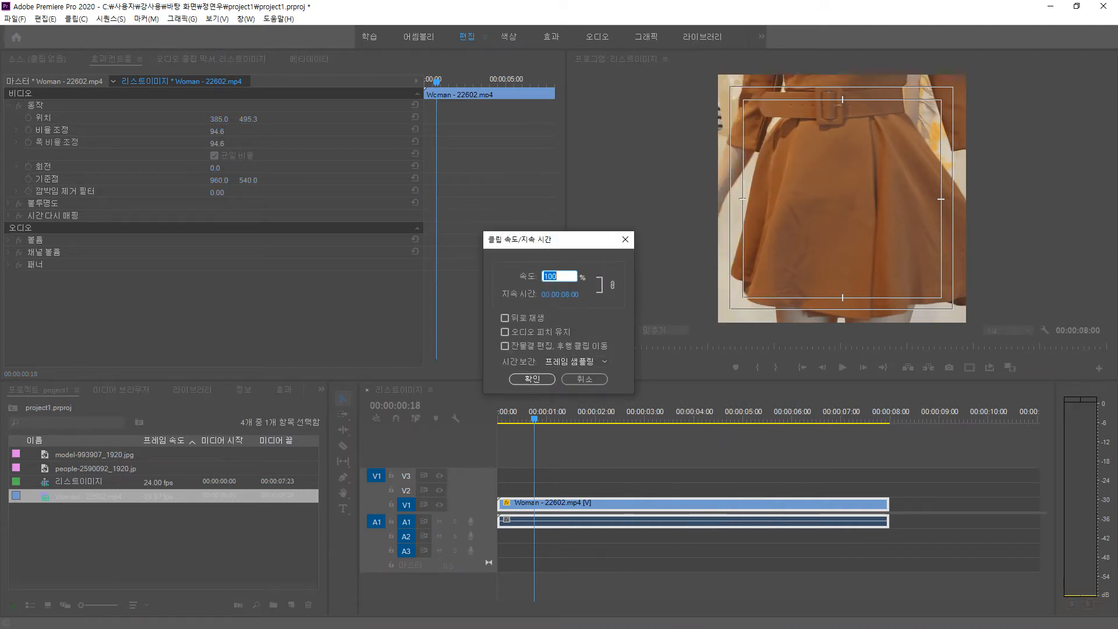
pyautogui.click(584, 379)
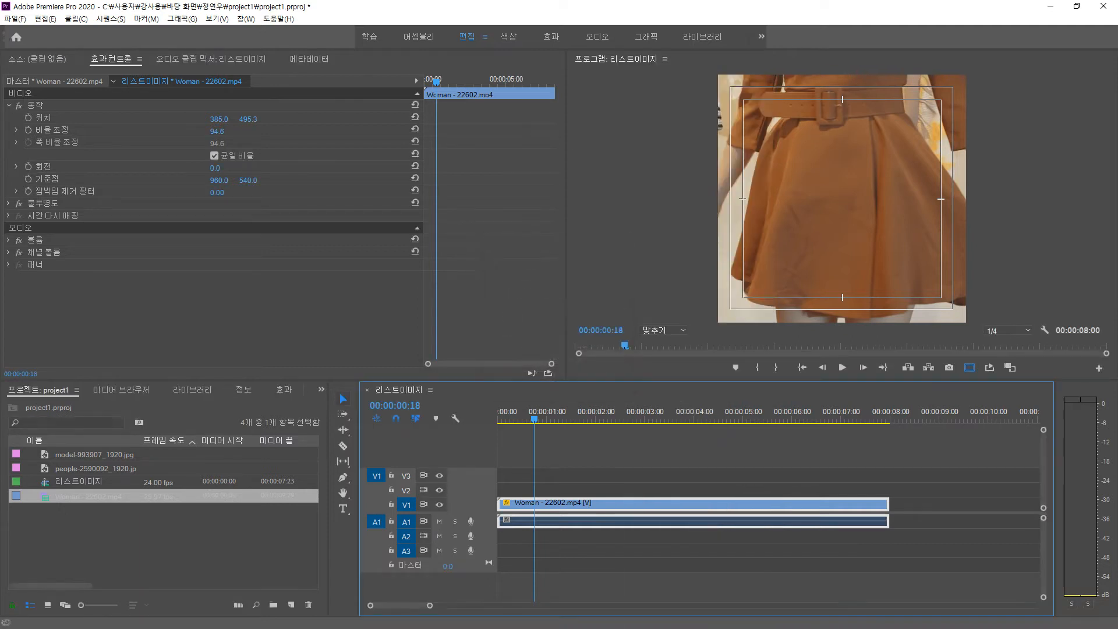
# Speed up the video clip with the Rate Stretch tool to a duration of about 00:00:04:08 and play it back.
pyautogui.click(342, 460)
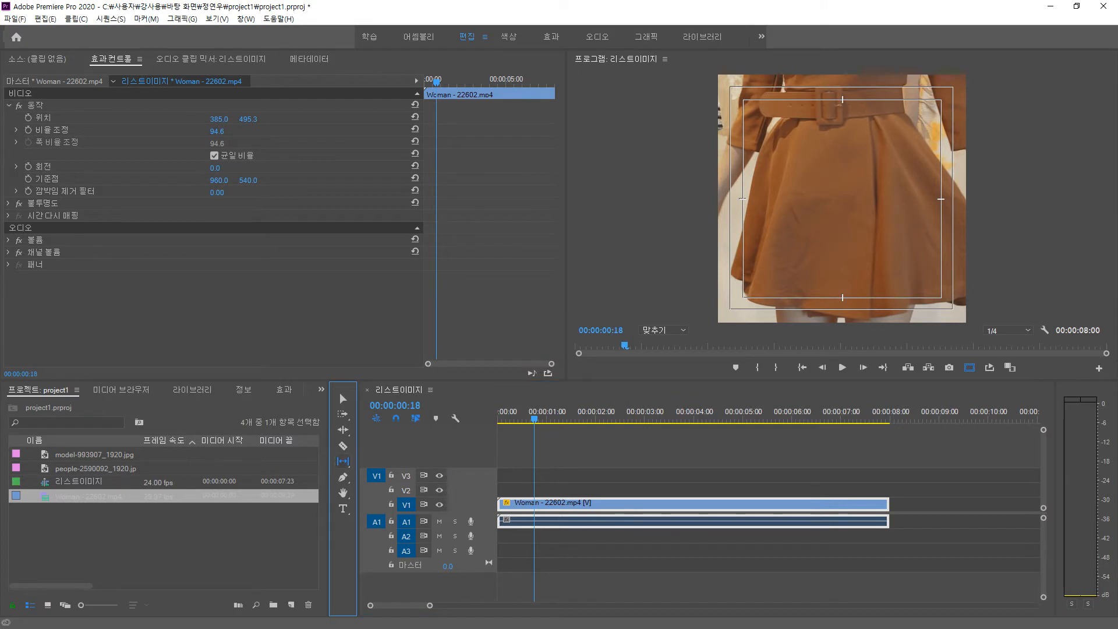
pyautogui.click(343, 429)
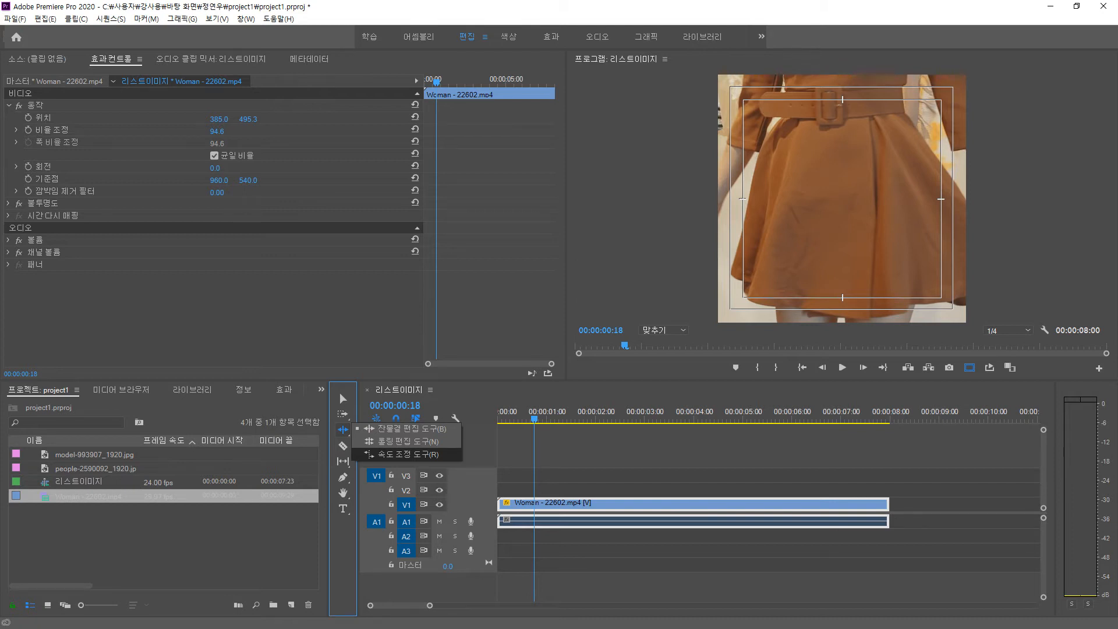
pyautogui.click(408, 453)
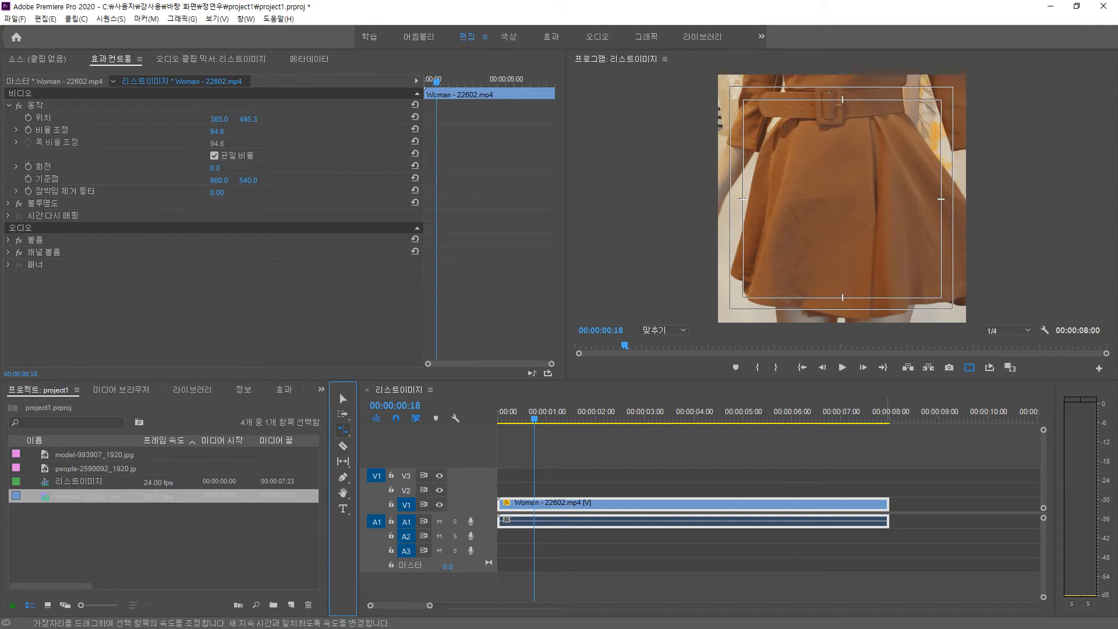
pyautogui.moveTo(888, 504); pyautogui.dragTo(709, 504)
pyautogui.press('space')
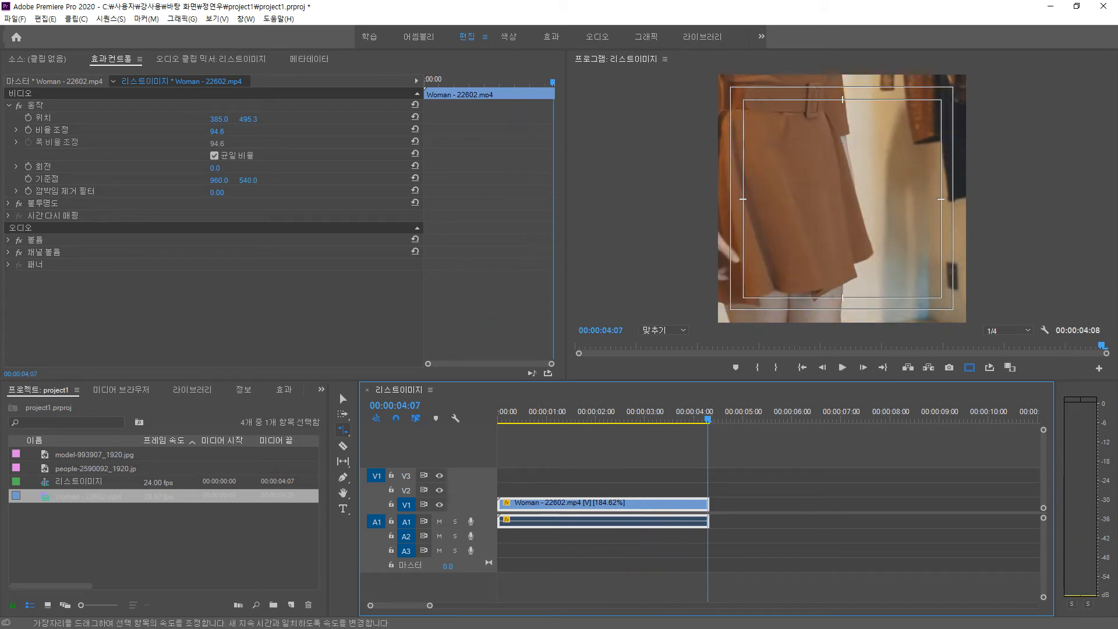
# Rate-stretch the video clip to about 00:00:02:10 and further down to 00:00:01:23, playing it back to check the speed.
pyautogui.hotkey('ctrl', 'shift', 'a')
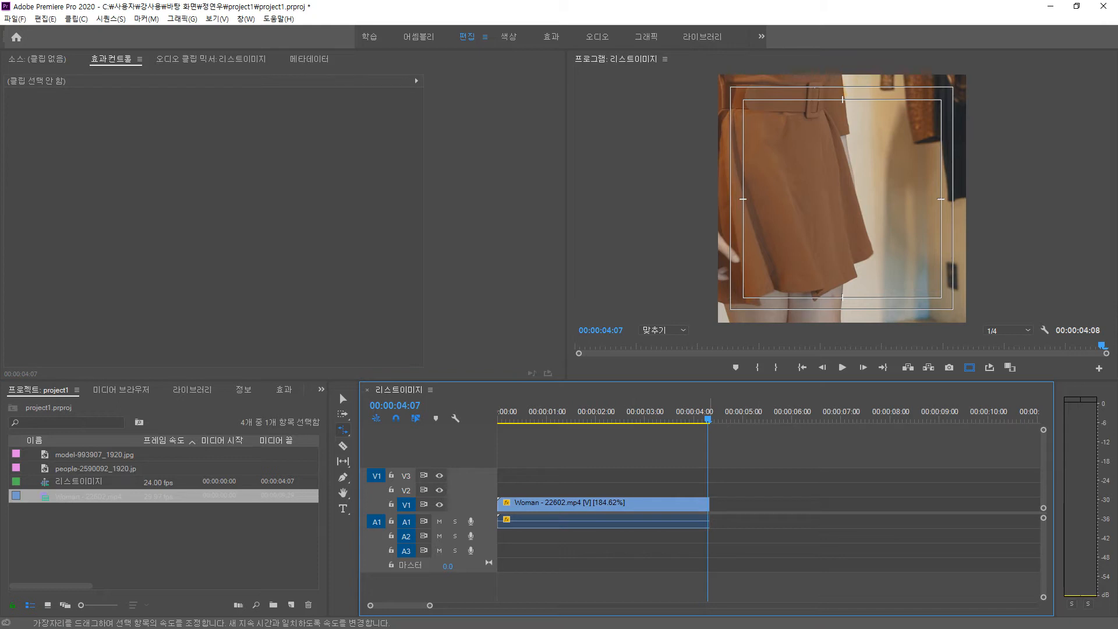
pyautogui.moveTo(709, 504); pyautogui.dragTo(614, 504)
pyautogui.press('space')
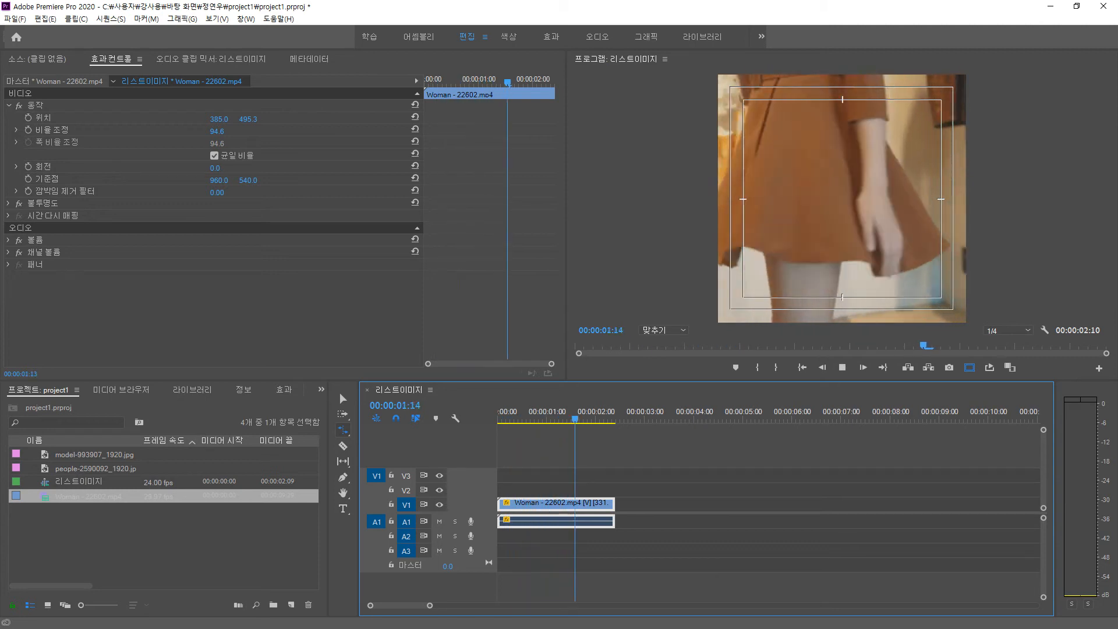
pyautogui.press('space')
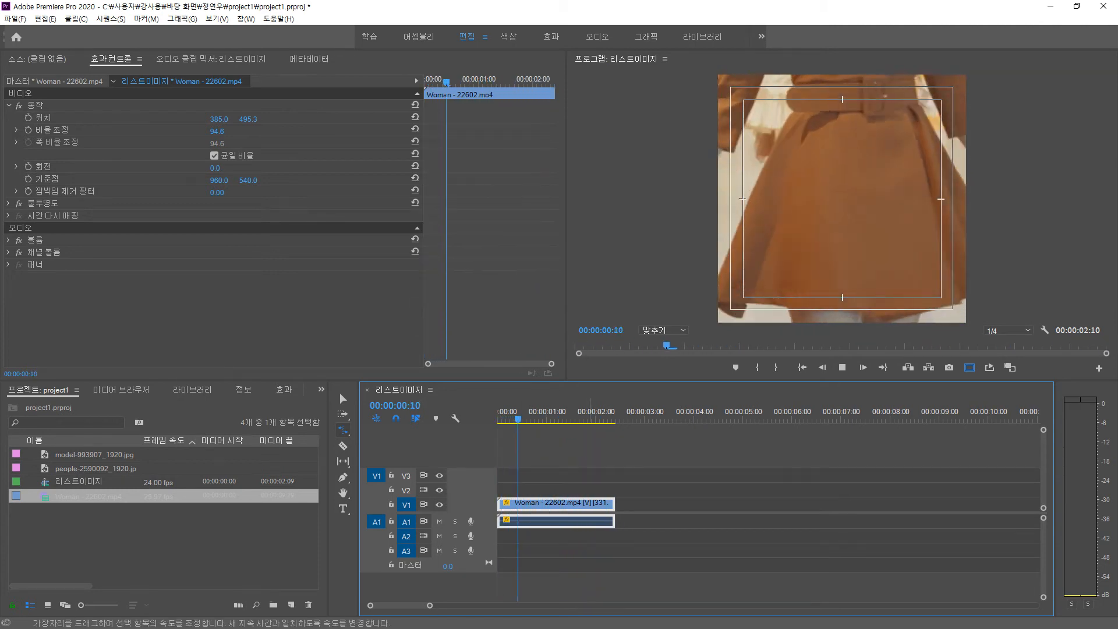
pyautogui.press('space')
pyautogui.moveTo(612, 515); pyautogui.dragTo(594, 515)
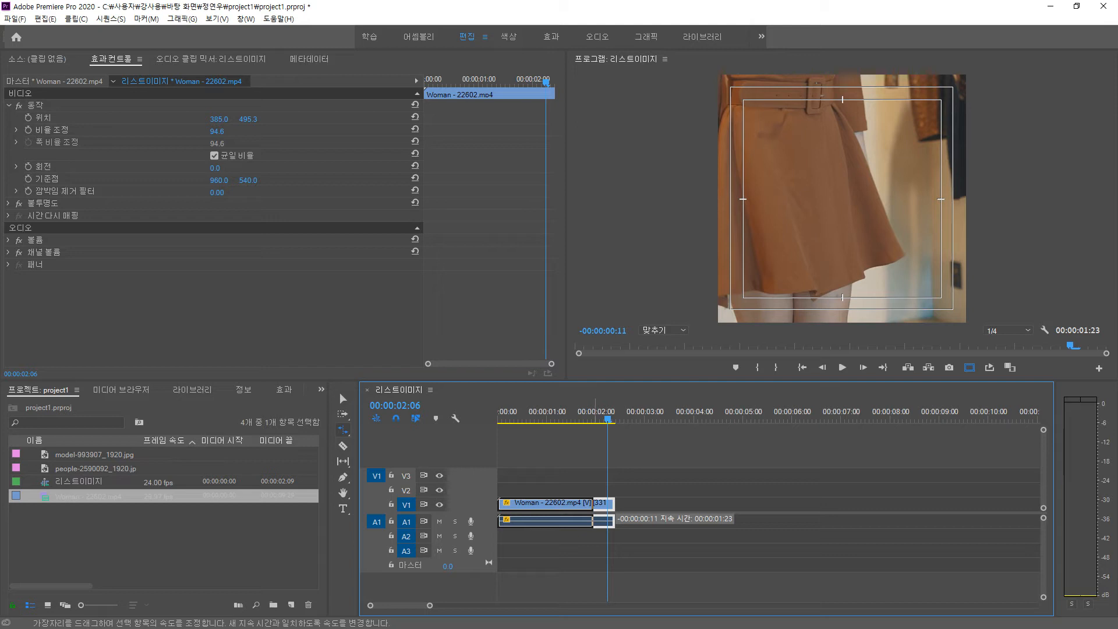
pyautogui.moveTo(592, 515); pyautogui.dragTo(592, 515)
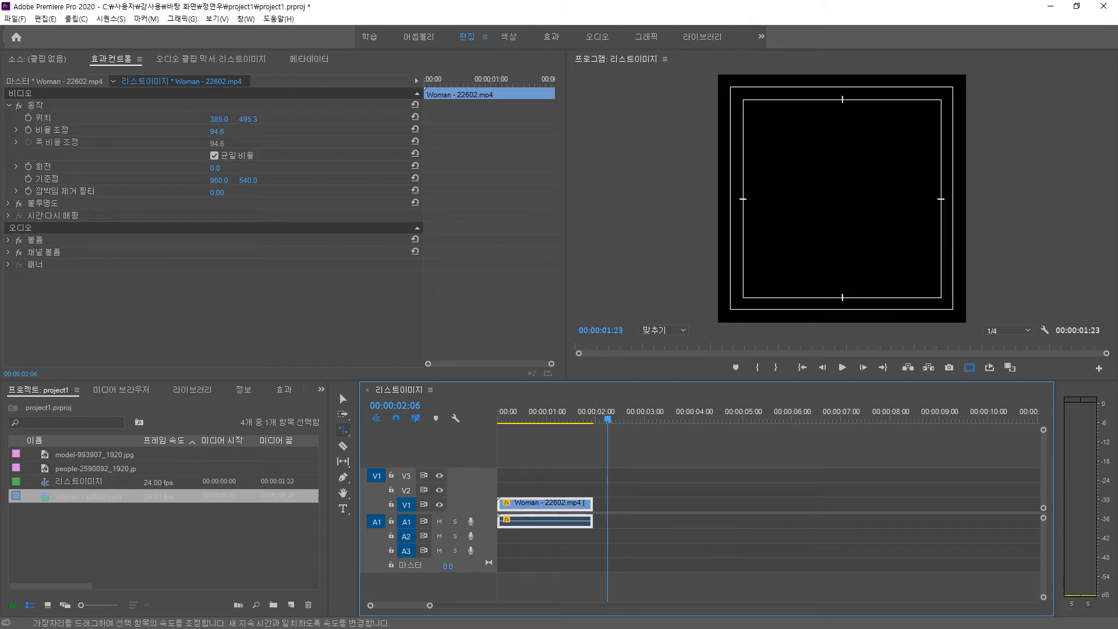
pyautogui.press('space')
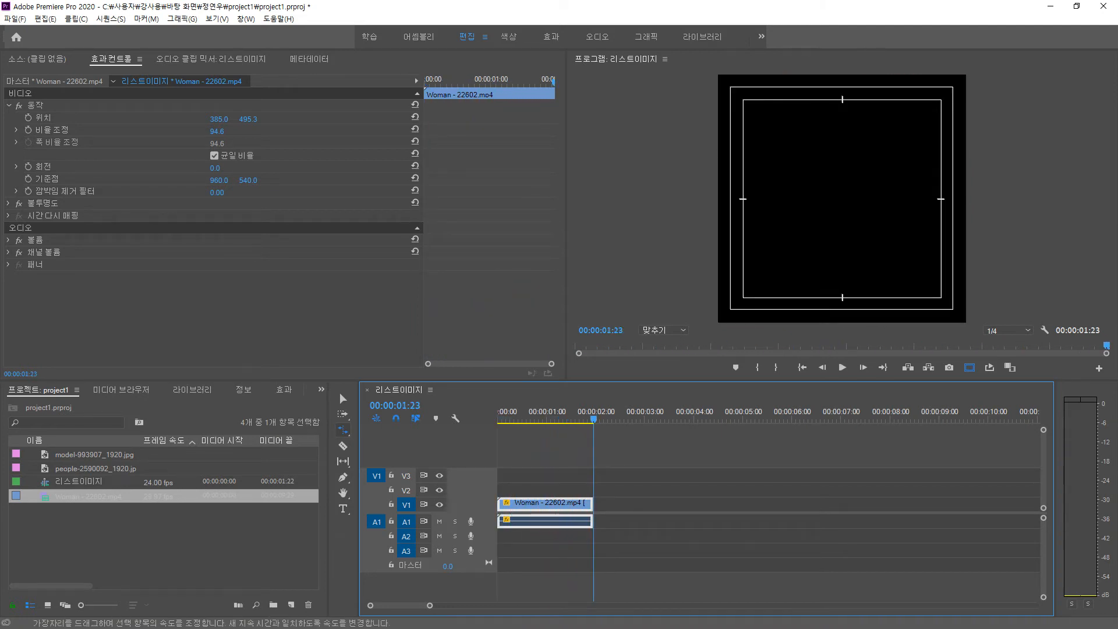
pyautogui.press('Left')
pyautogui.press('Left')
# Place people-2590092_1920.jpg directly after the video clip on track V1 and play across the join from about 00:00:00:17.
pyautogui.click(531, 418)
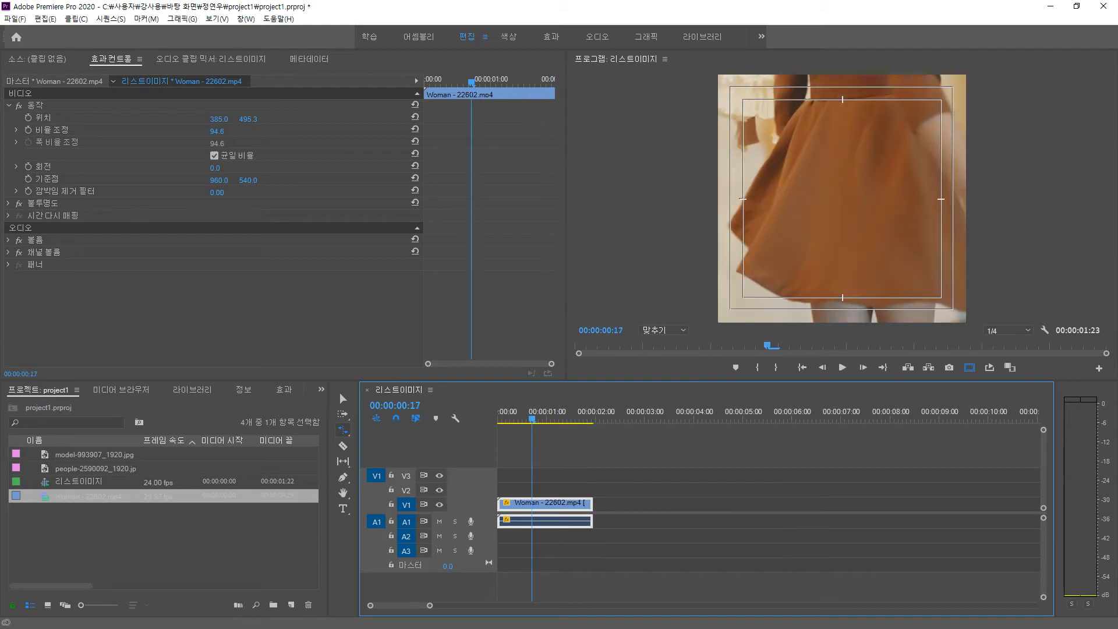
pyautogui.click(60, 468)
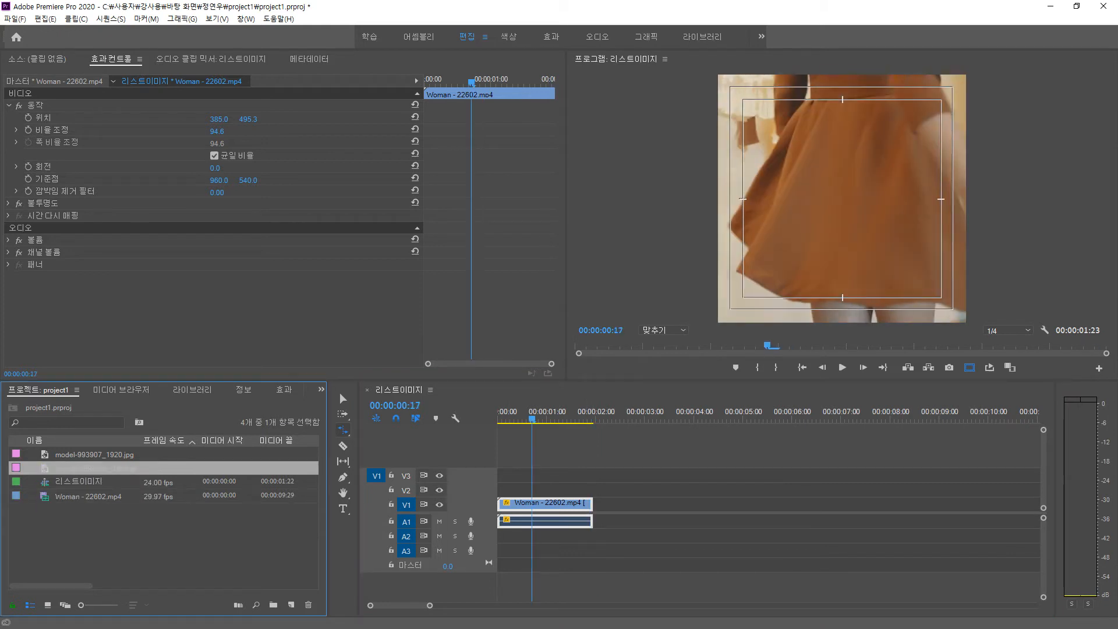
pyautogui.moveTo(60, 468); pyautogui.dragTo(594, 504)
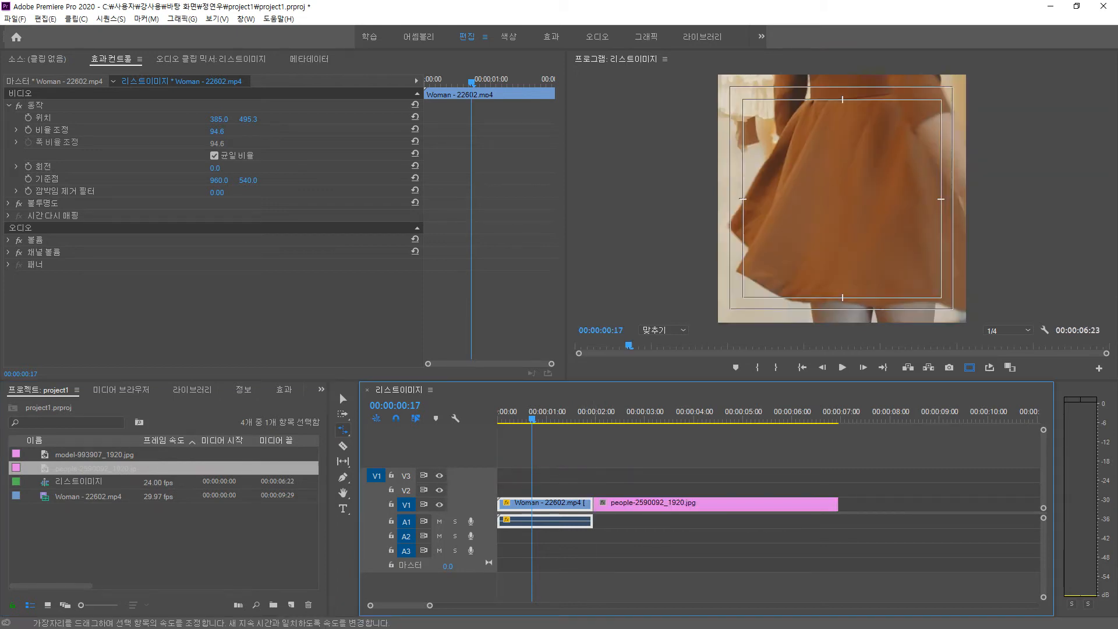
pyautogui.press('space')
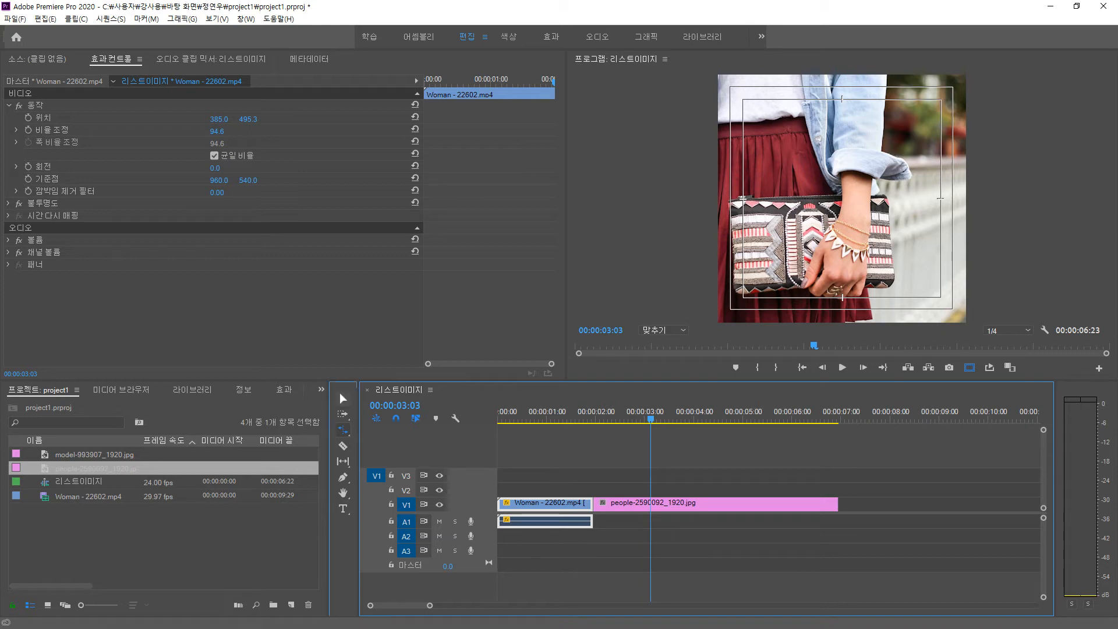
# Select the people-2590092_1920.jpg clip on the timeline and reposition its picture to about 810, 406 in the frame.
pyautogui.click(340, 393)
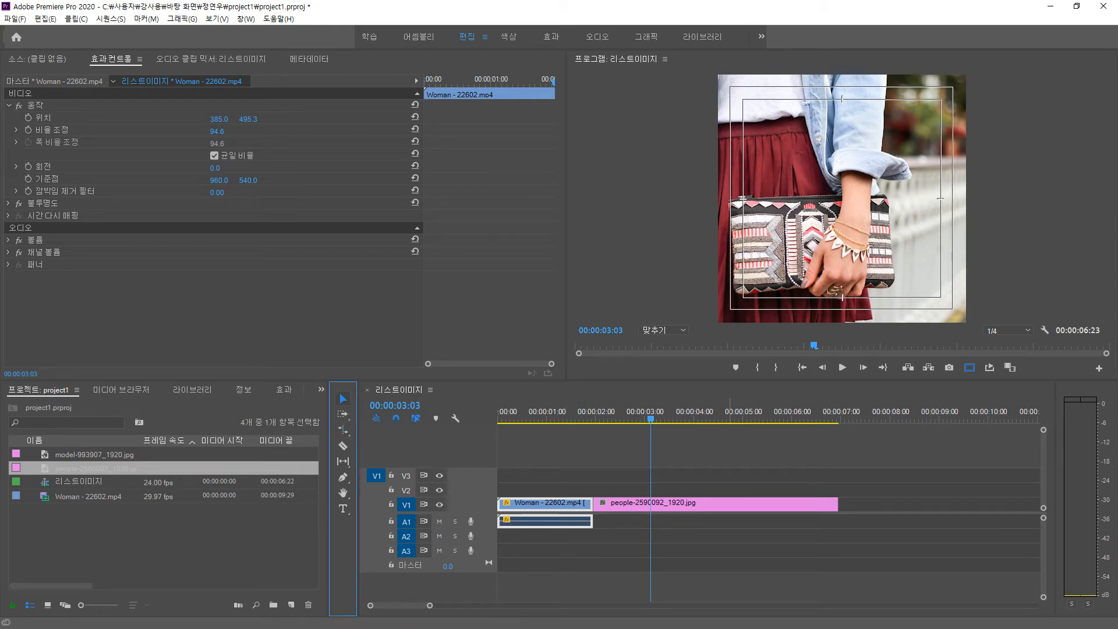
pyautogui.click(628, 503)
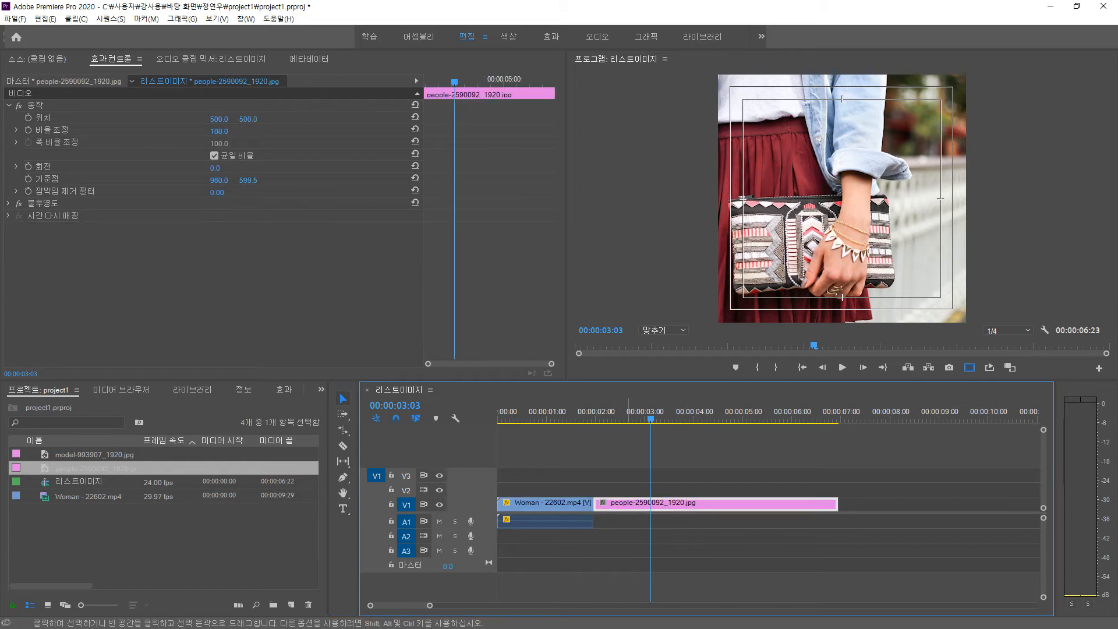
pyautogui.click(35, 105)
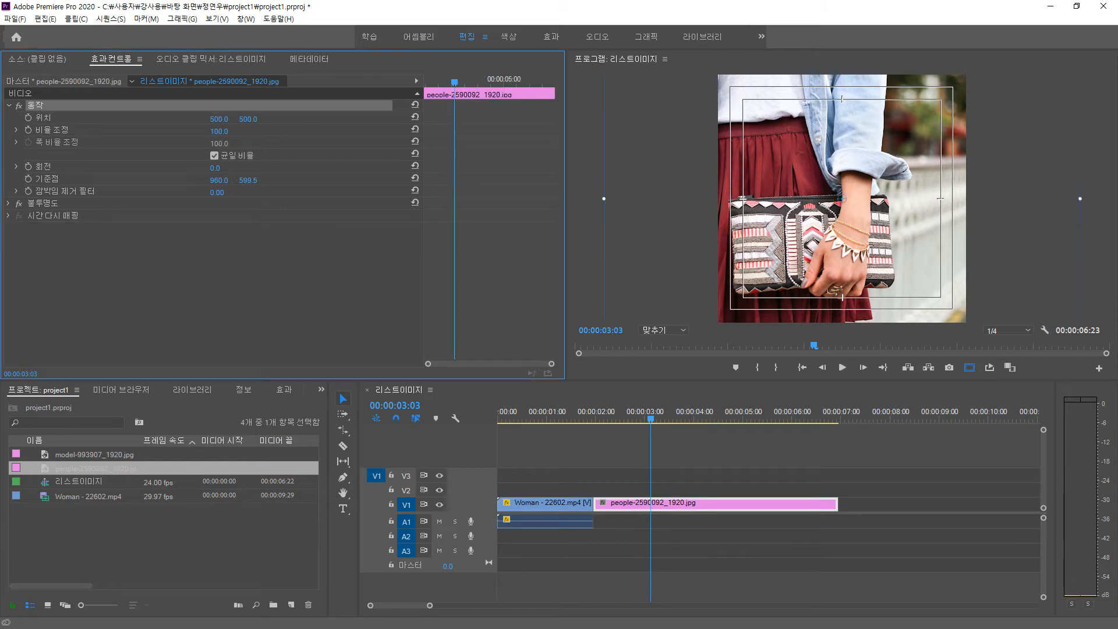
pyautogui.moveTo(617, 195); pyautogui.dragTo(676, 194)
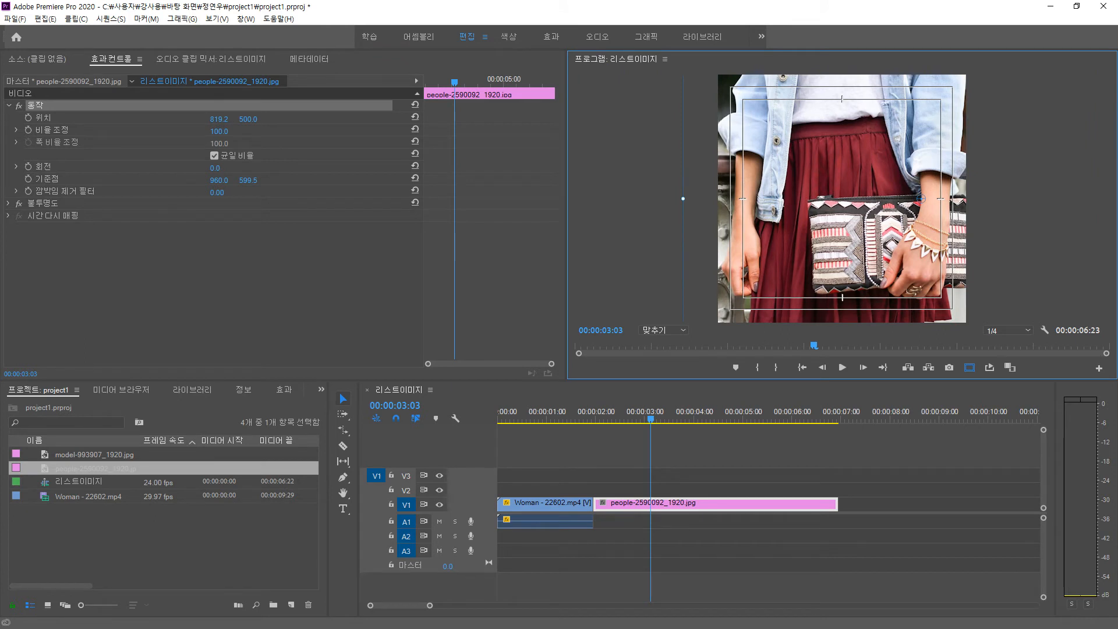
pyautogui.moveTo(682, 199); pyautogui.dragTo(680, 175)
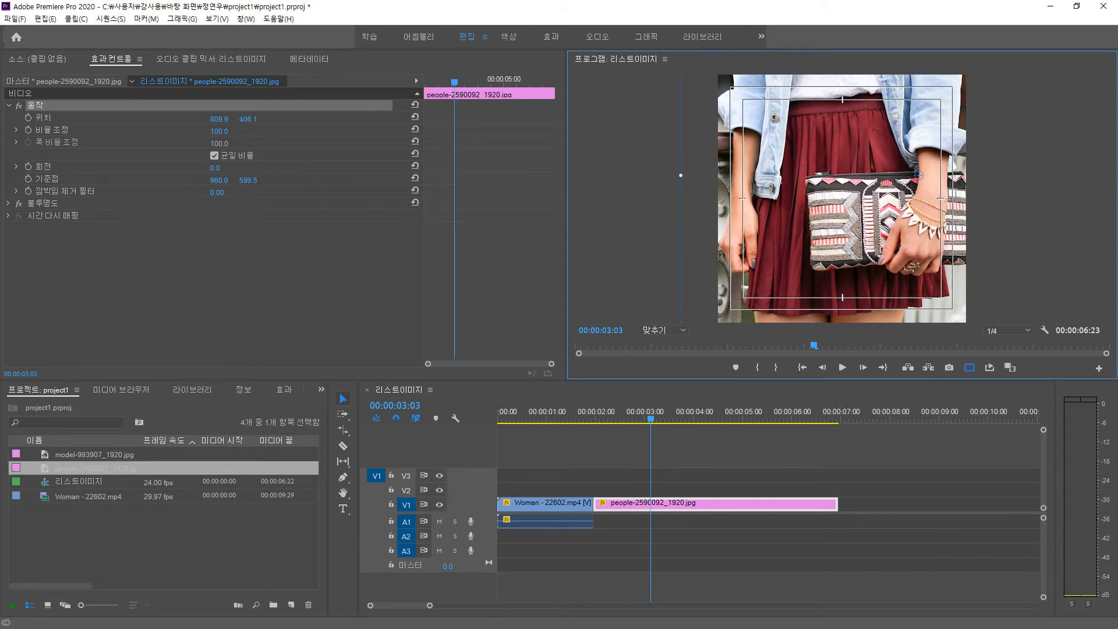
# Split the people-2590092_1920.jpg clip at 00:00:03:00 and delete the part after the cut.
pyautogui.moveTo(648, 417); pyautogui.dragTo(650, 417)
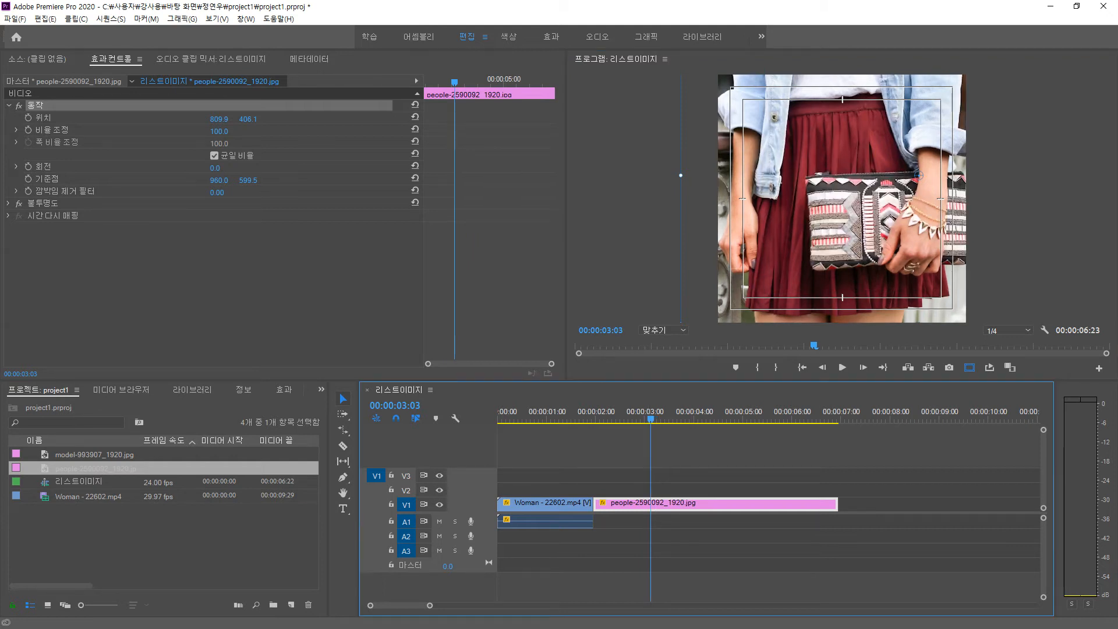
pyautogui.click(395, 405)
pyautogui.write('300')
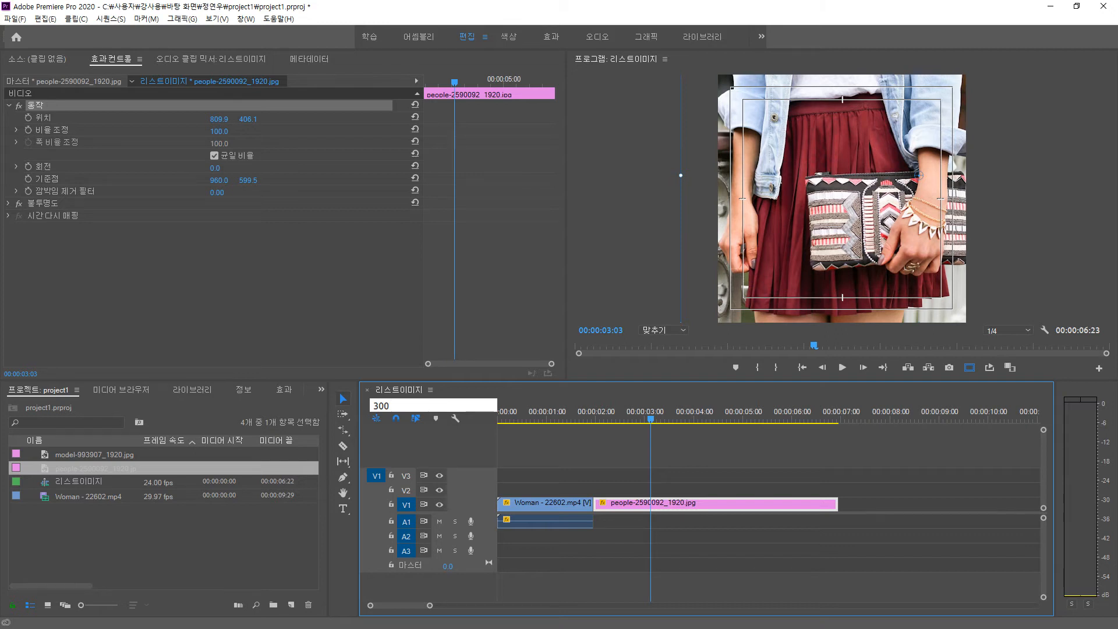
pyautogui.press('Return')
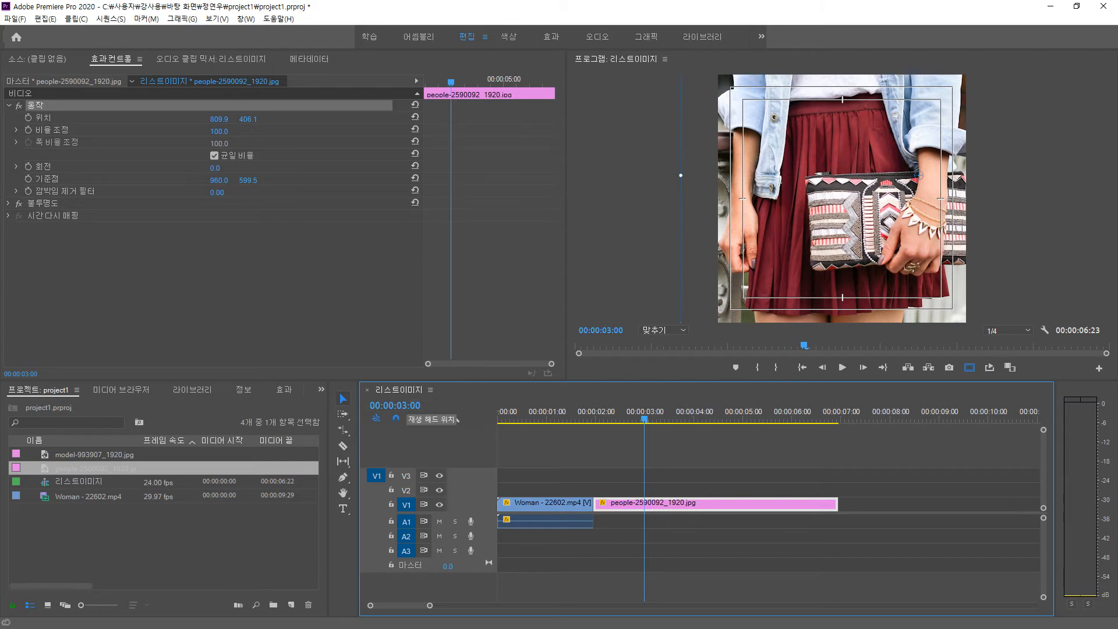
pyautogui.hotkey('ctrl', 'k')
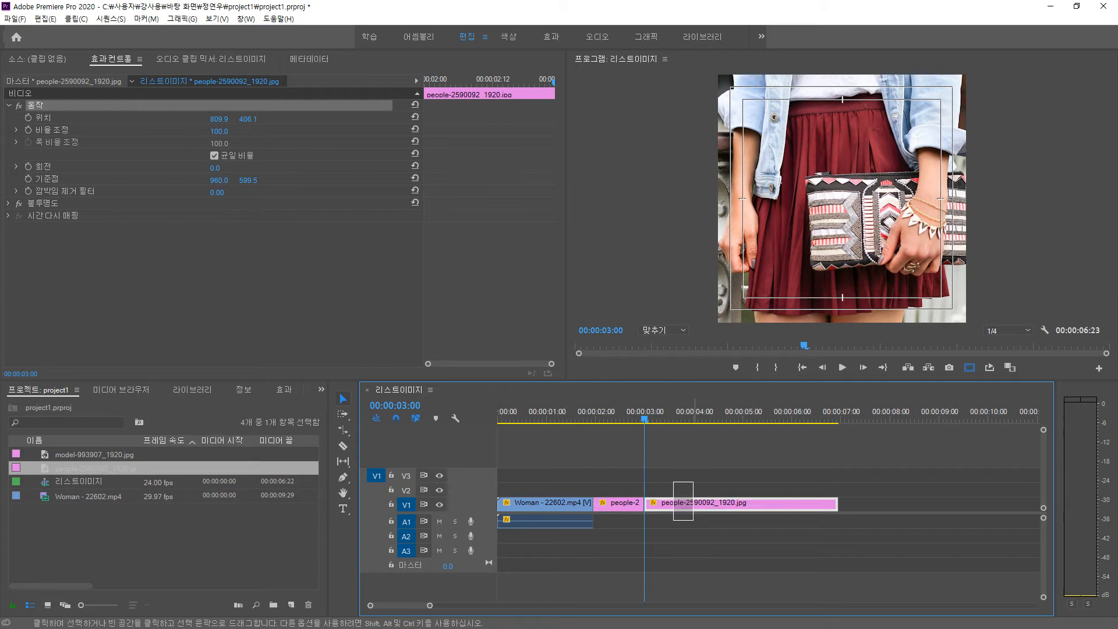
pyautogui.click(678, 502)
pyautogui.press('Delete')
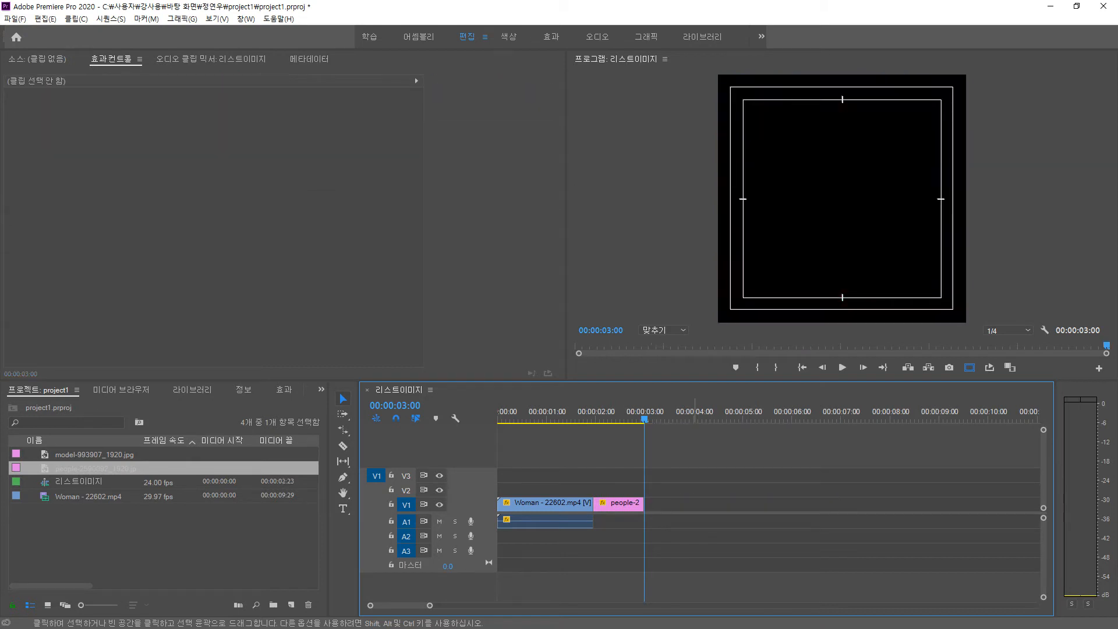
# Place model-993907_1920.jpg on track V1 at 00:00:03:00 and shift its picture in the frame to about 615, 678.
pyautogui.moveTo(93, 454); pyautogui.dragTo(645, 504)
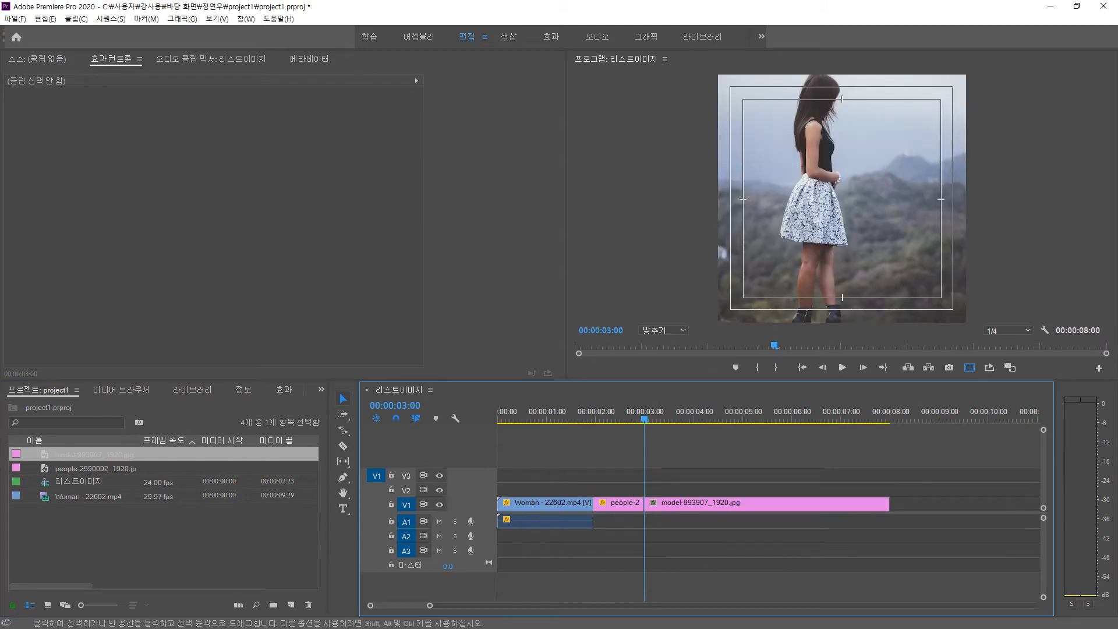
pyautogui.click(766, 504)
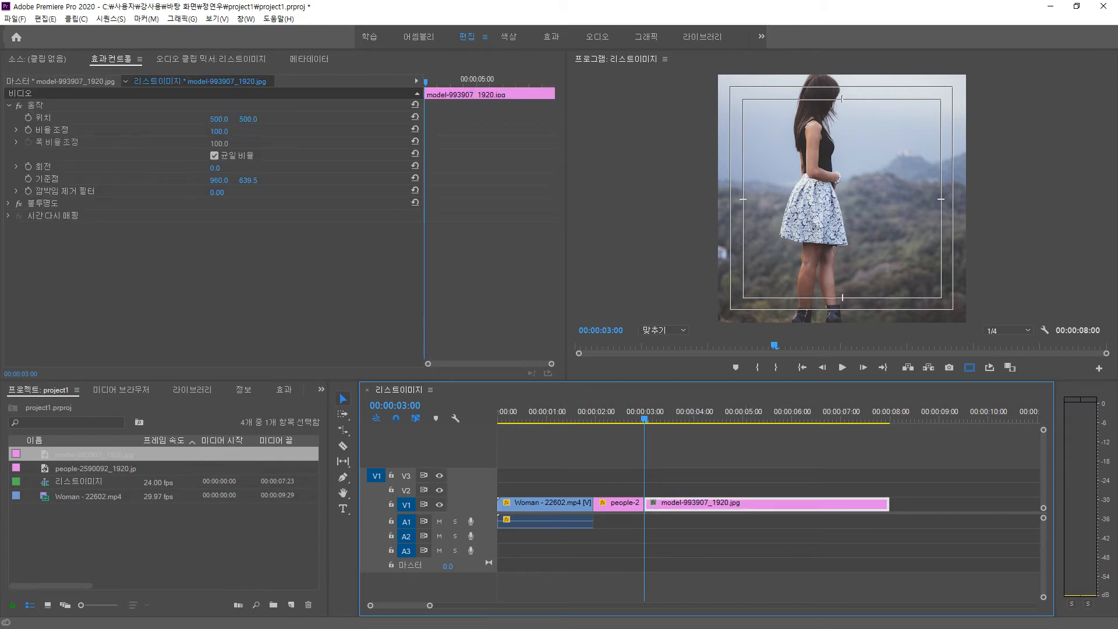
pyautogui.click(37, 105)
pyautogui.moveTo(842, 198); pyautogui.dragTo(868, 190)
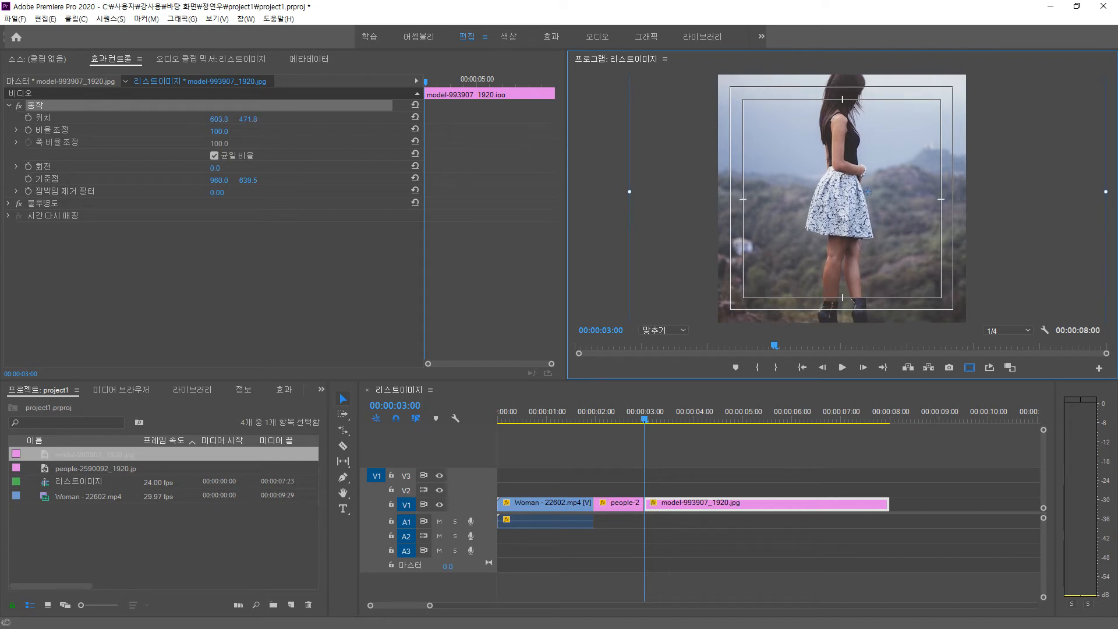
pyautogui.moveTo(867, 191); pyautogui.dragTo(871, 242)
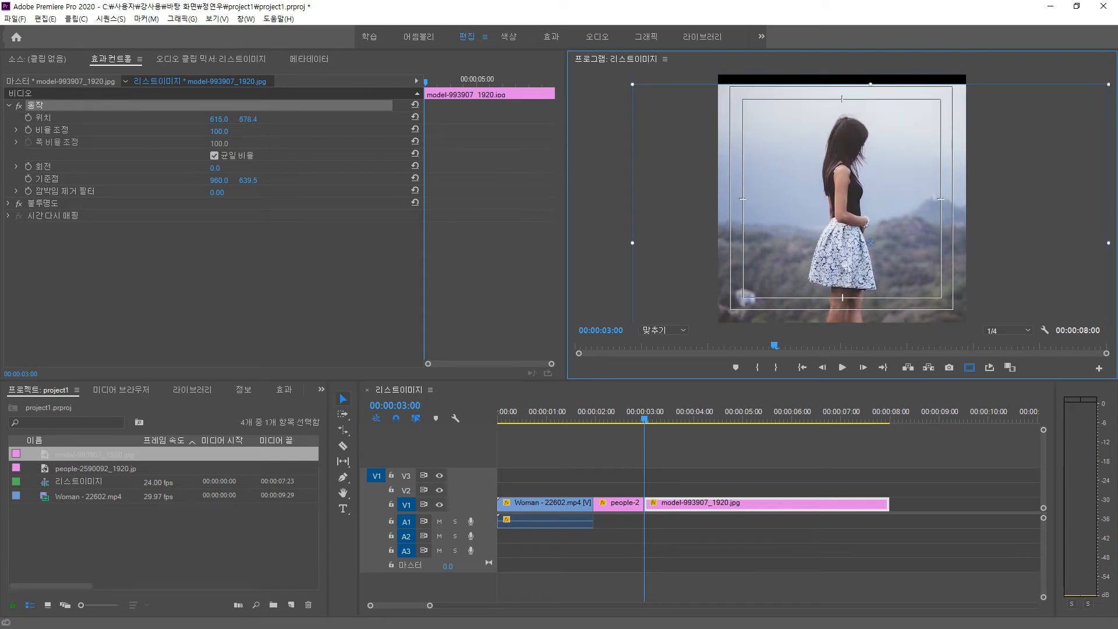
# Scale the model-993907_1920.jpg picture to about 80.9% and reposition it to about 577, 491 so it fills the frame.
pyautogui.moveTo(1108, 85); pyautogui.dragTo(1033, 135)
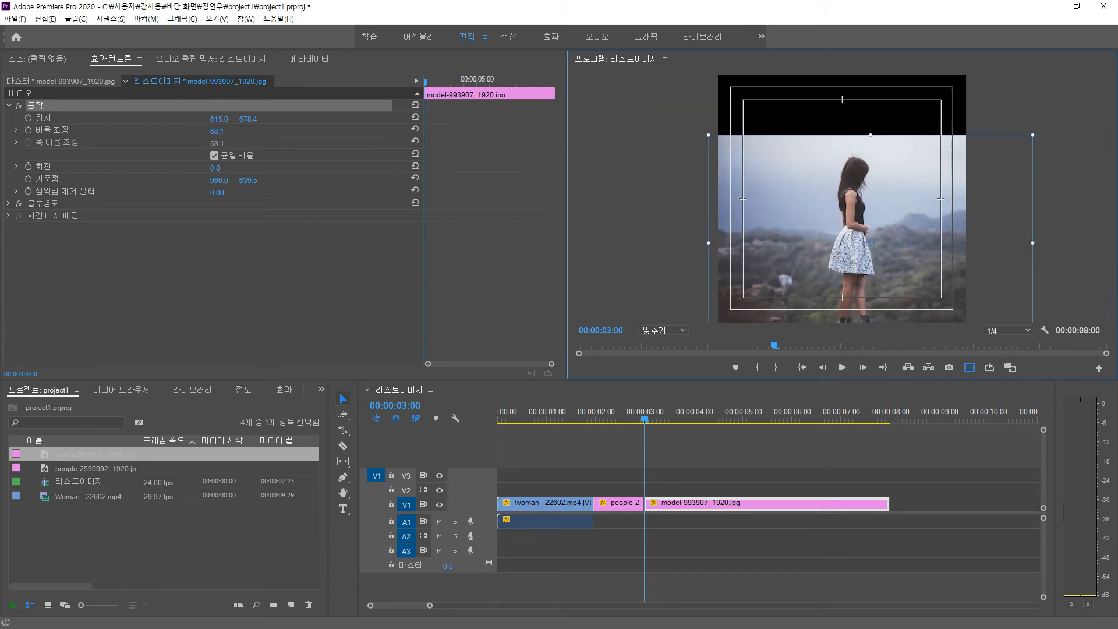
pyautogui.moveTo(871, 242); pyautogui.dragTo(830, 183)
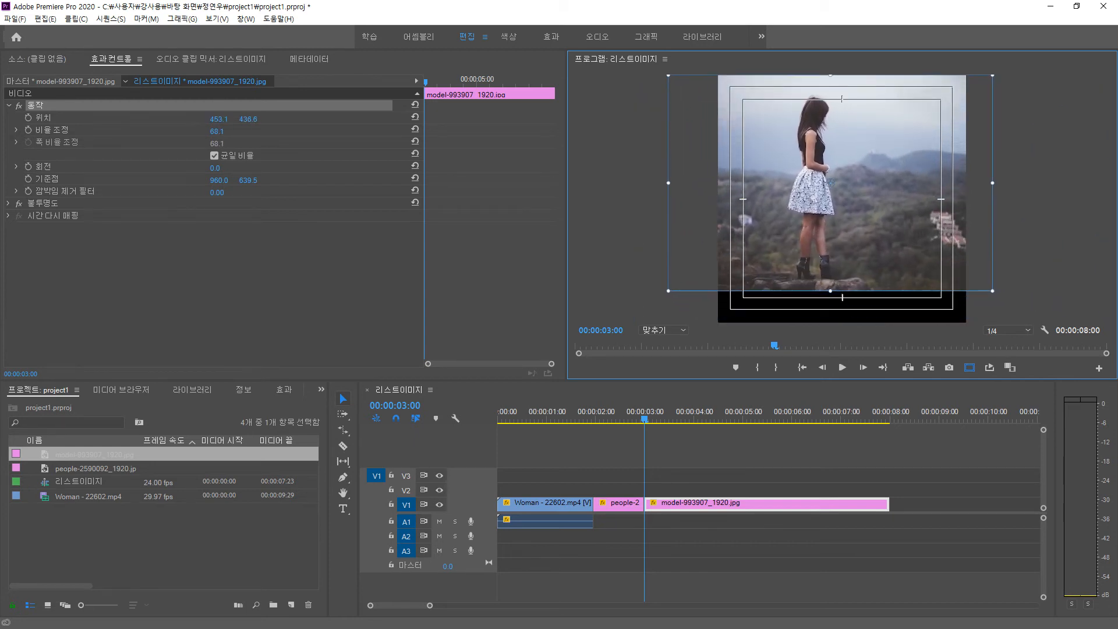
pyautogui.moveTo(992, 291); pyautogui.dragTo(1012, 305)
pyautogui.moveTo(830, 183); pyautogui.dragTo(844, 199)
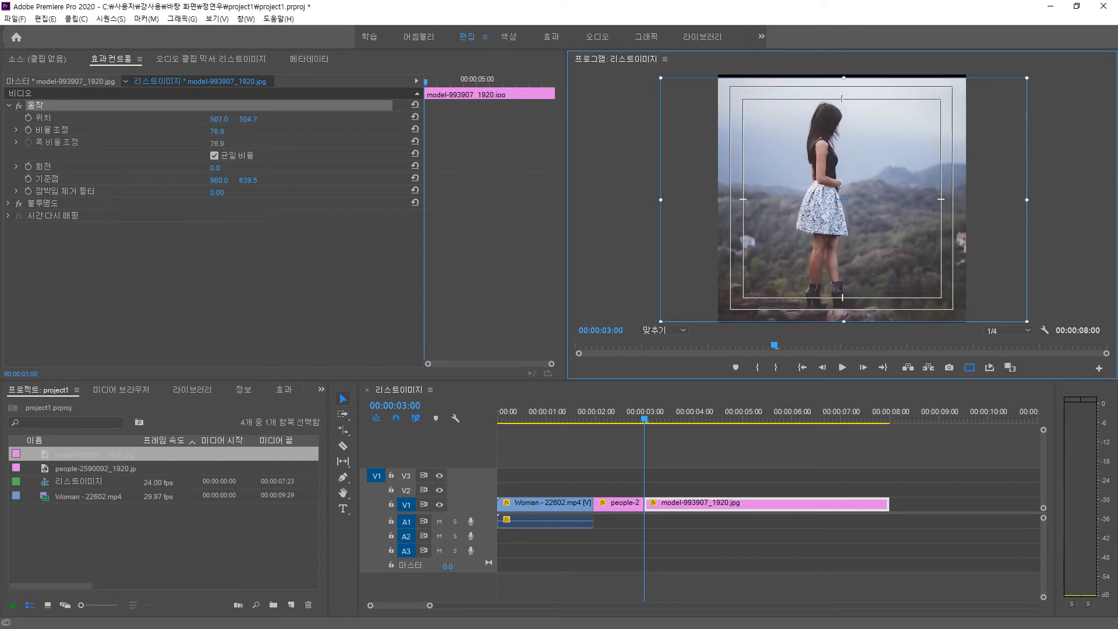
pyautogui.moveTo(1026, 321); pyautogui.dragTo(1035, 328)
pyautogui.moveTo(823, 214); pyautogui.dragTo(841, 211)
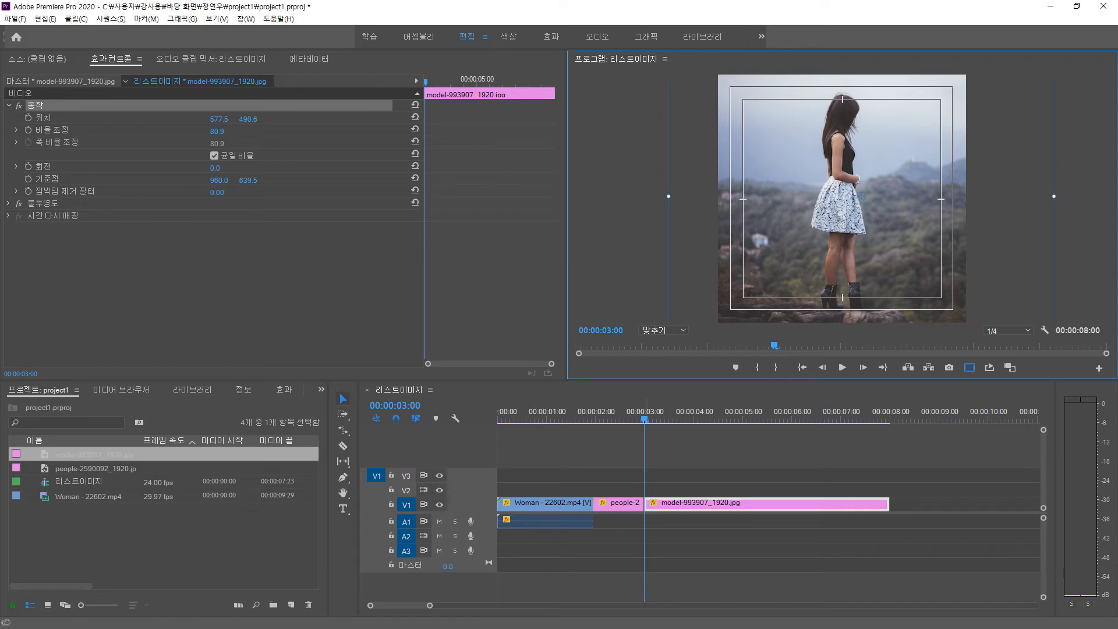
# Split the model-993907_1920.jpg clip at 00:00:04:00 and delete the part after the cut.
pyautogui.click(396, 405)
pyautogui.write('400')
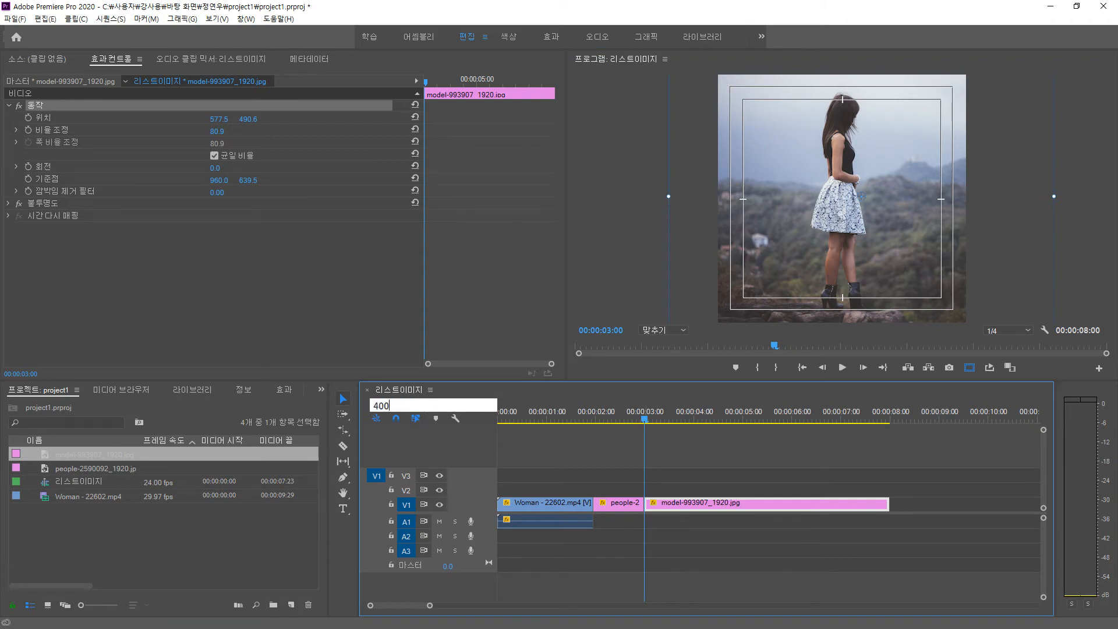
pyautogui.press('Return')
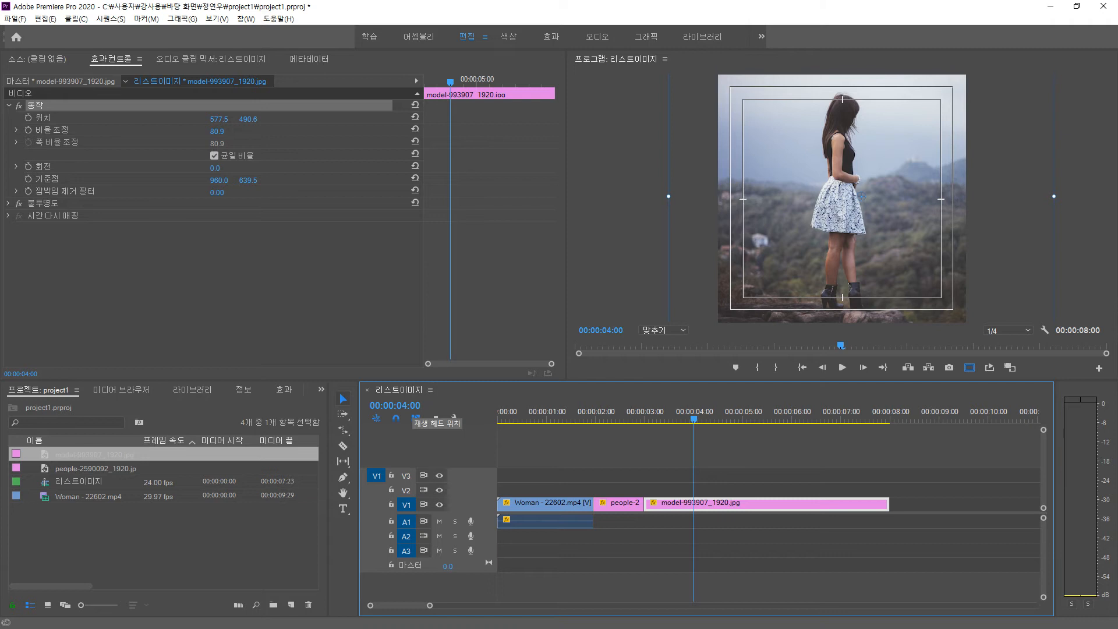
pyautogui.hotkey('ctrl', 'k')
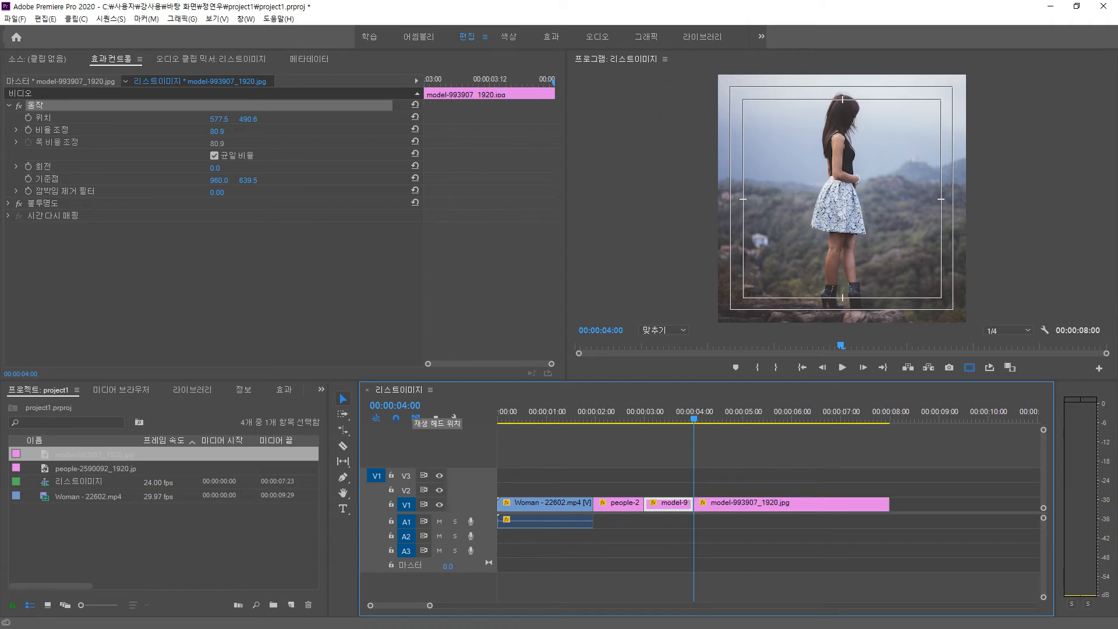
pyautogui.click(774, 503)
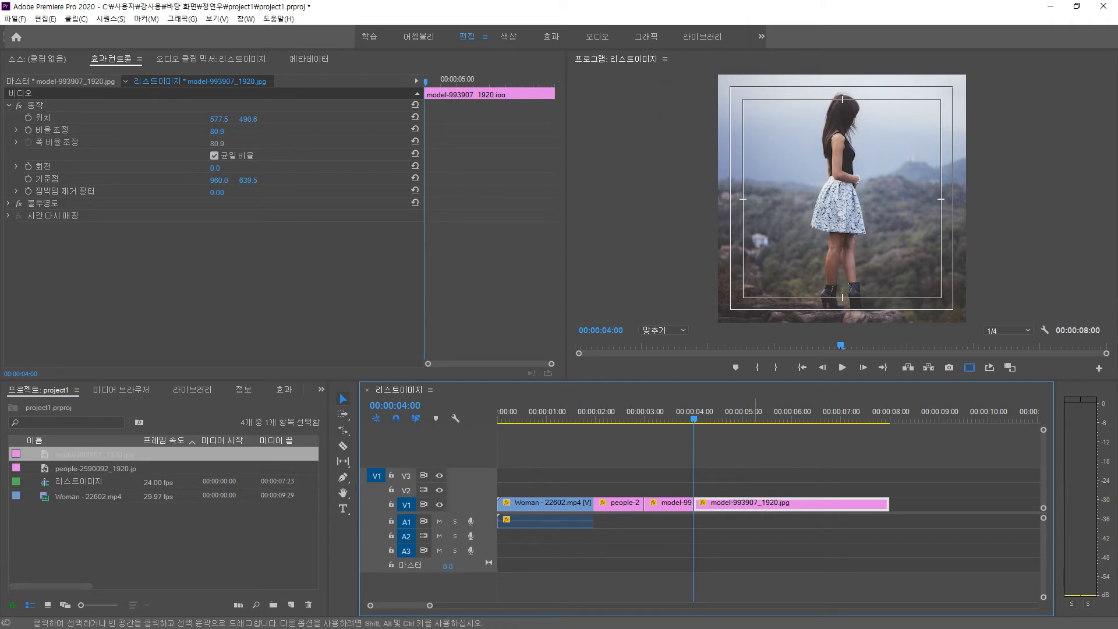
pyautogui.press('Delete')
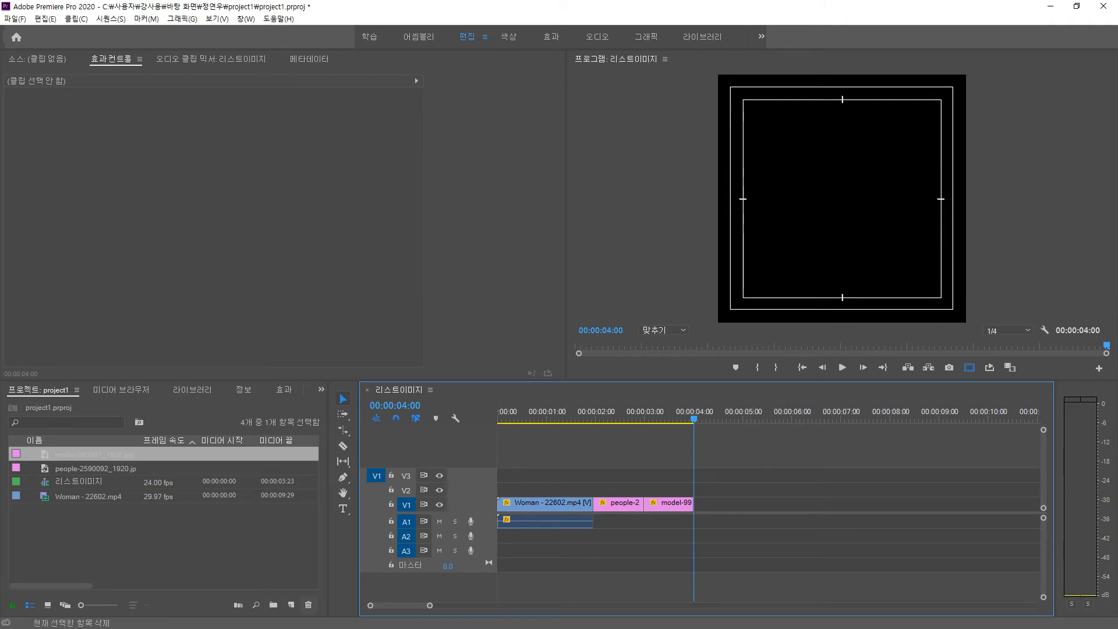
# Create a 1000 by 1000, 24.00 fps color matte in white (FFFFFF), keeping the default name 색상 매트.
pyautogui.click(291, 604)
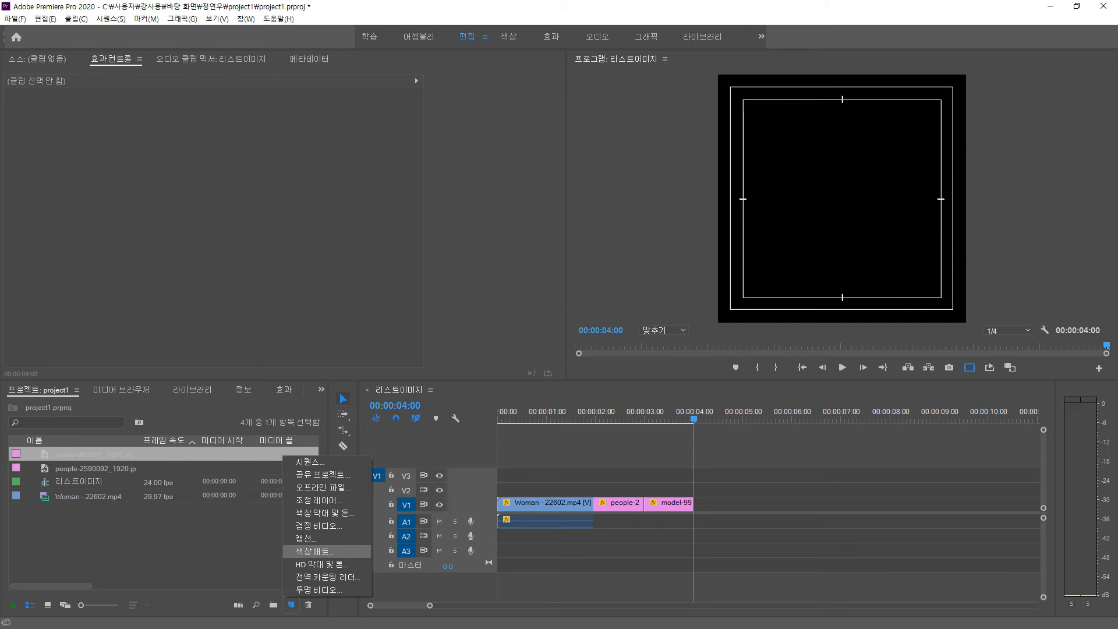
pyautogui.click(314, 551)
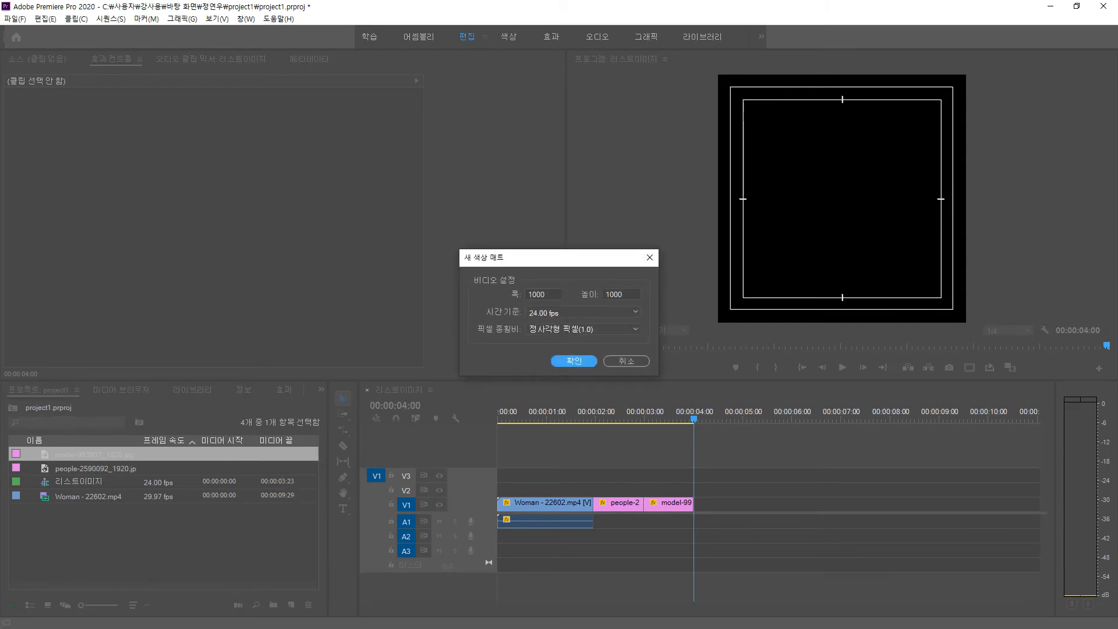
pyautogui.press('Return')
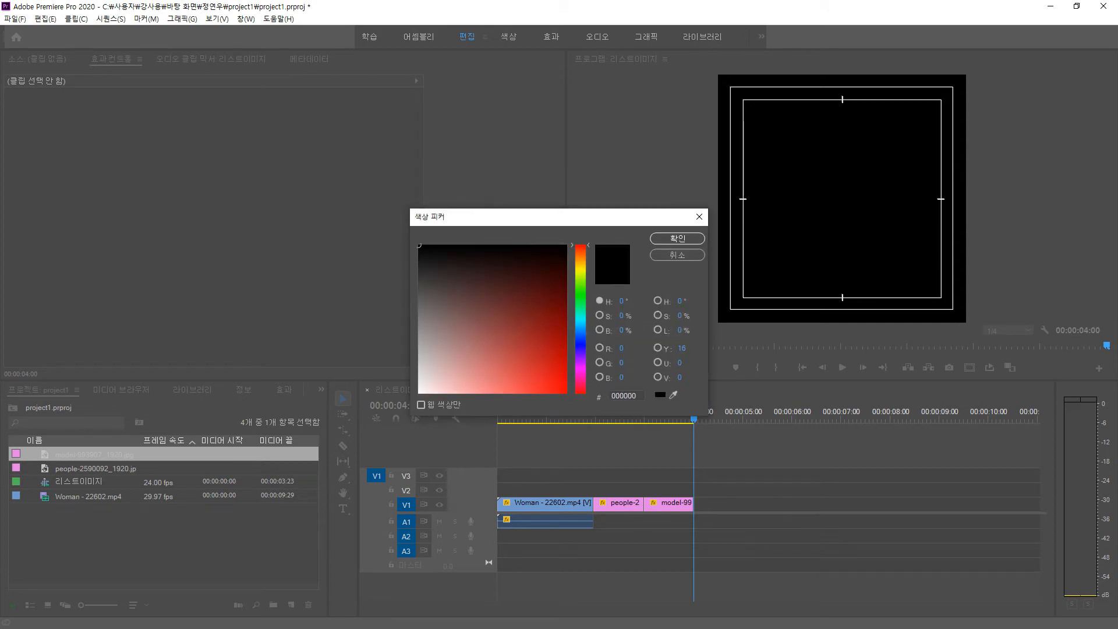
pyautogui.click(419, 393)
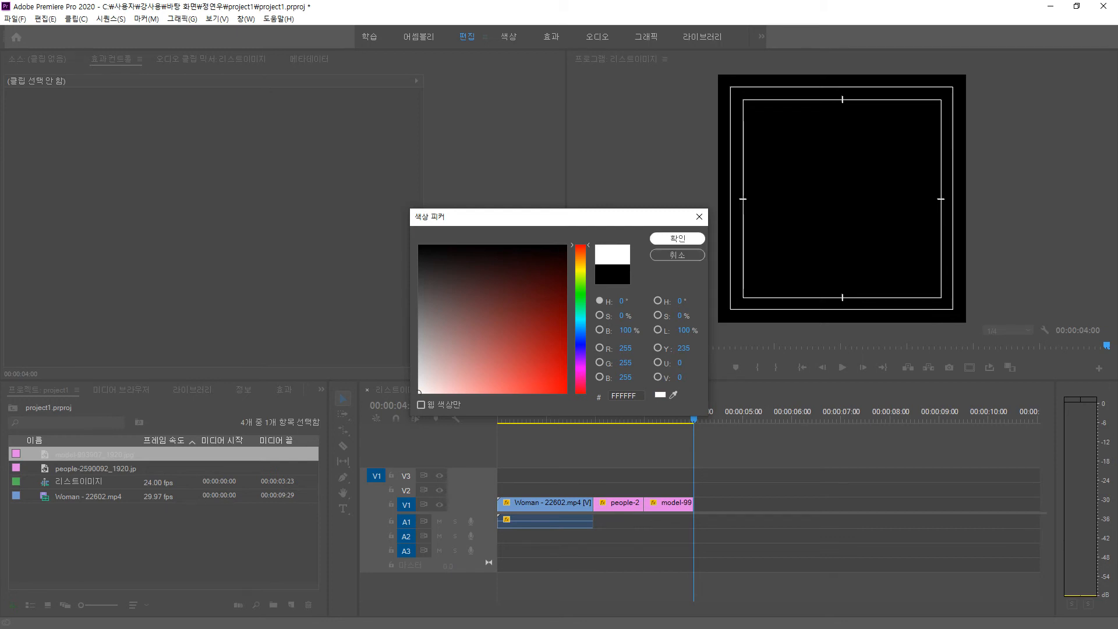
pyautogui.click(677, 238)
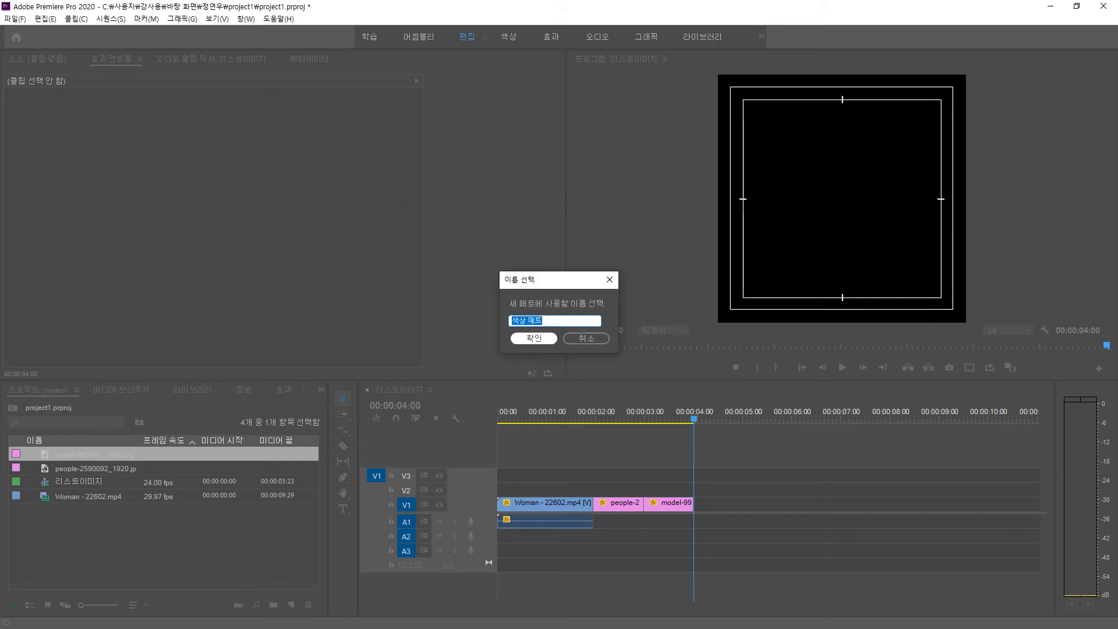
pyautogui.press('Return')
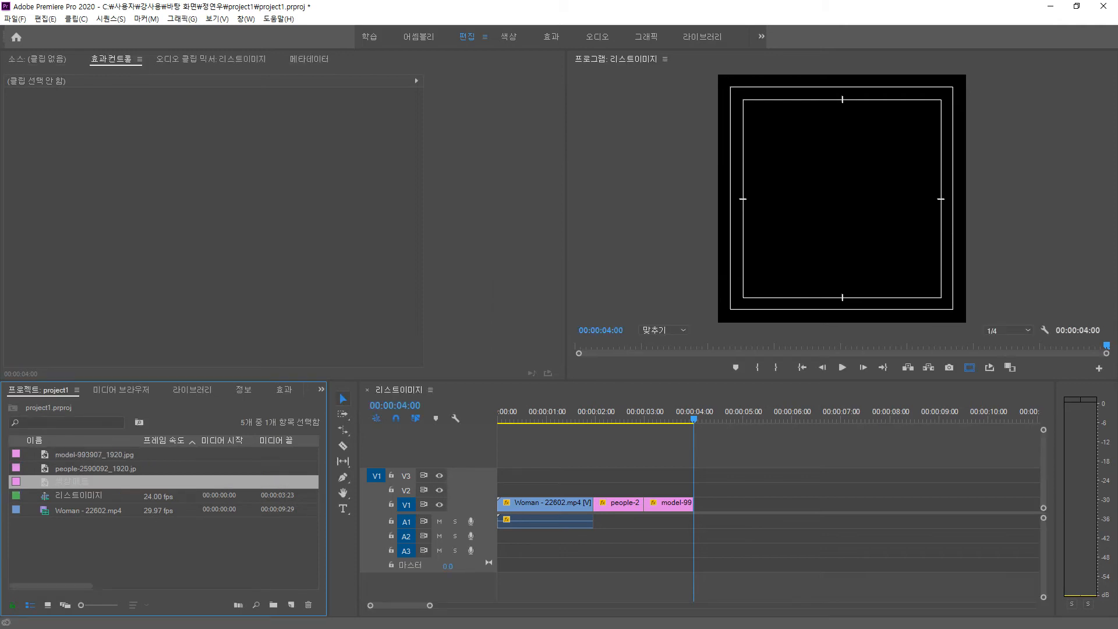
# Place the white color matte on track V1 at 00:00:04:00, split it at 00:00:06:00 and delete the part after the cut.
pyautogui.moveTo(72, 482); pyautogui.dragTo(694, 504)
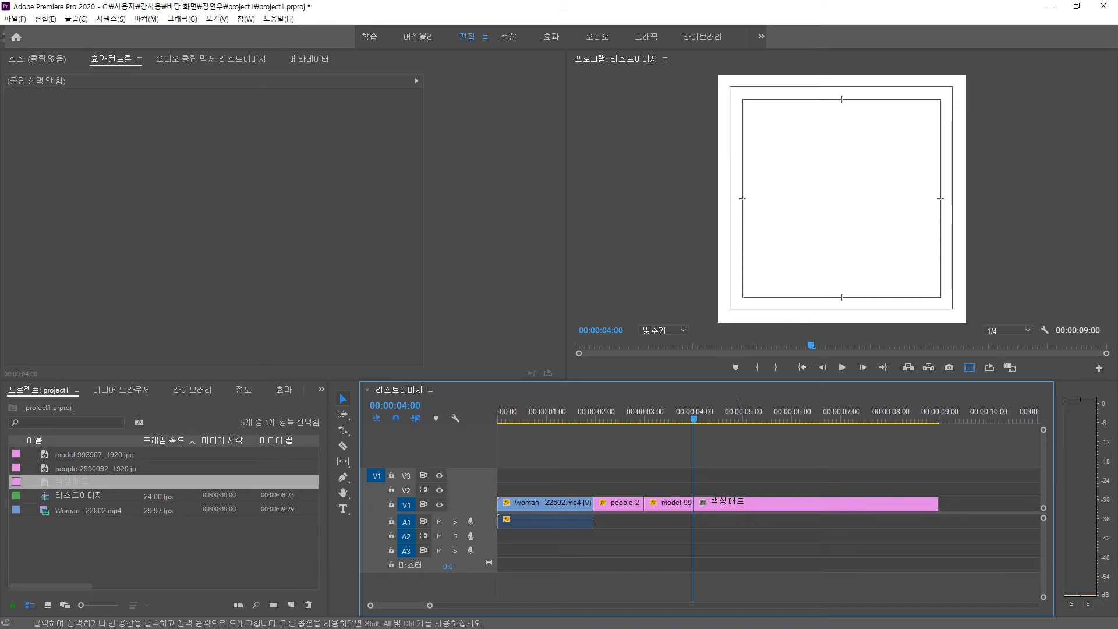
pyautogui.click(410, 406)
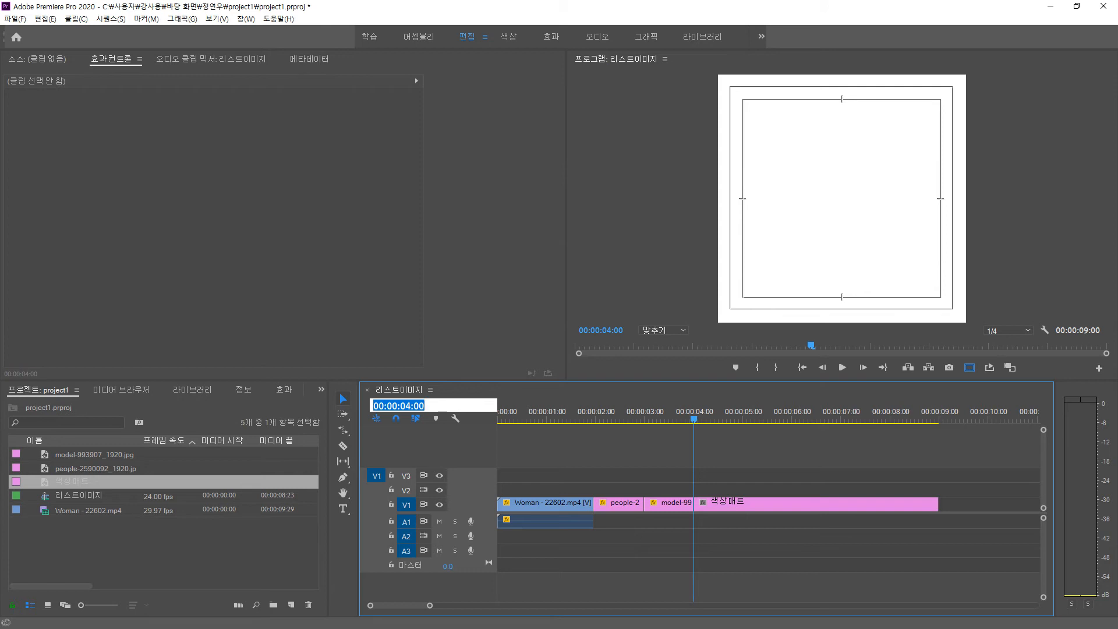
pyautogui.write('600')
pyautogui.press('Return')
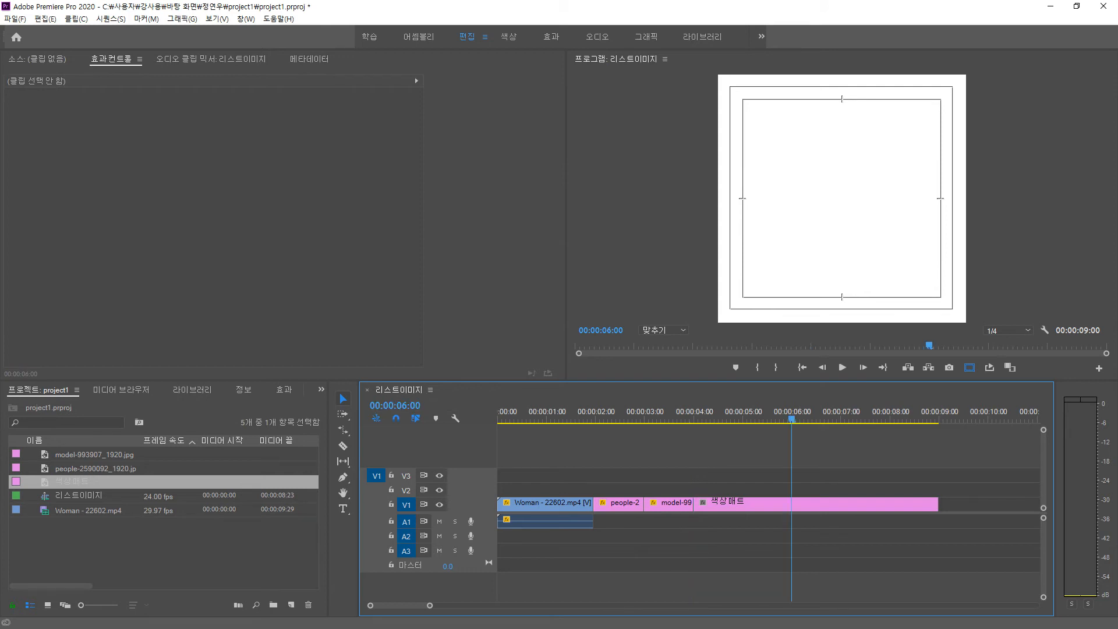
pyautogui.hotkey('ctrl', 'k')
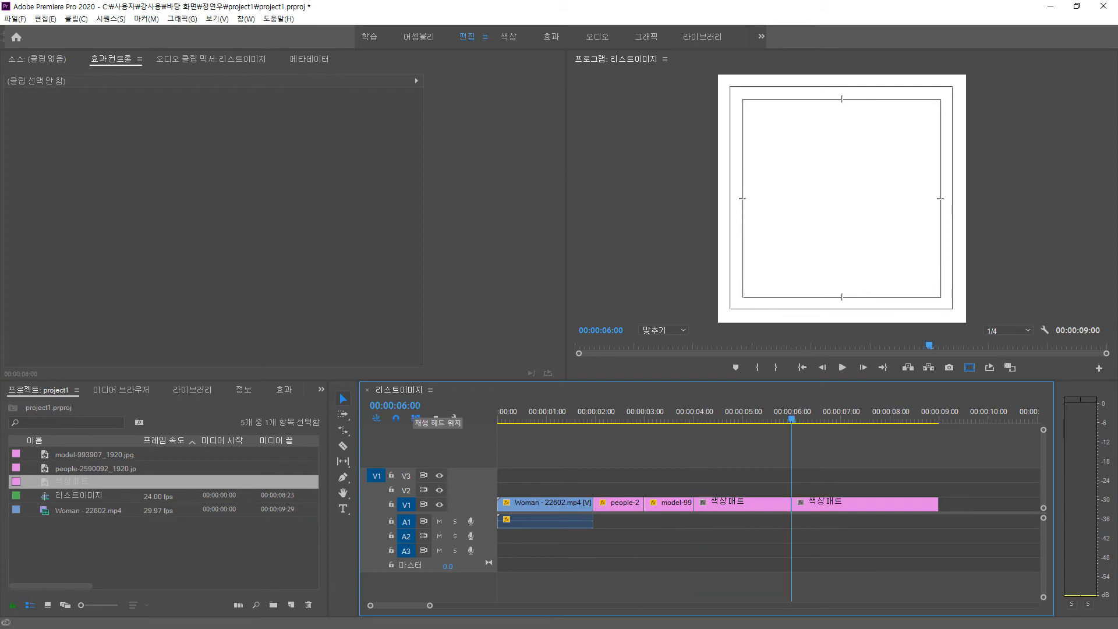
pyautogui.click(842, 504)
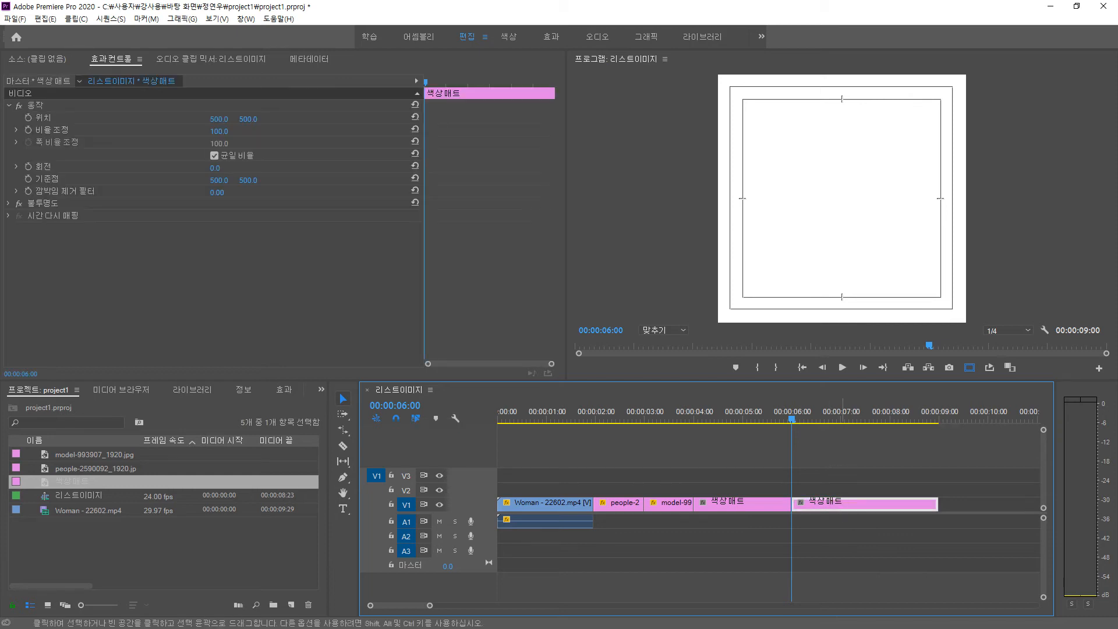
pyautogui.press('Delete')
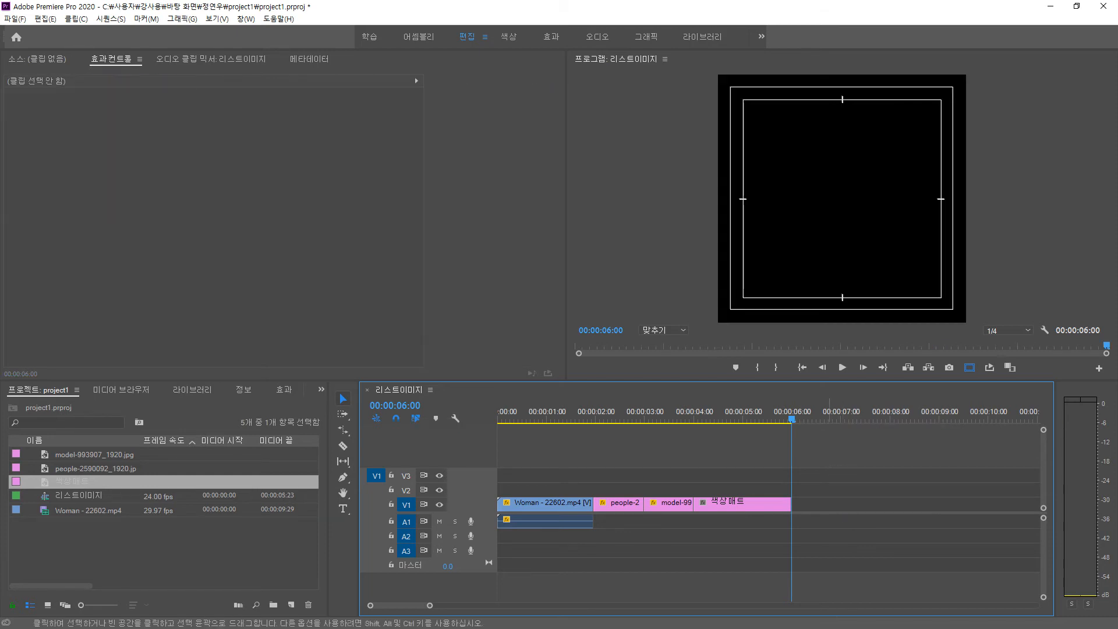
# Move the playhead to the matte's first frame at 00:00:04:00 and add the text HELLO over it with the Type tool.
pyautogui.moveTo(791, 419); pyautogui.dragTo(693, 418)
pyautogui.press('Left')
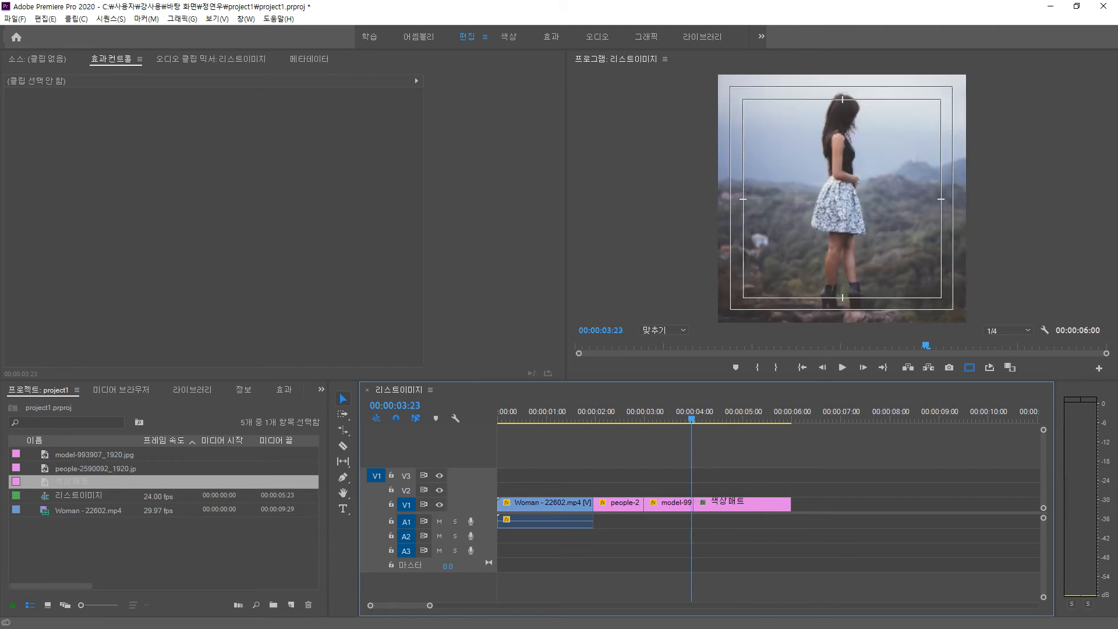
pyautogui.press('Right')
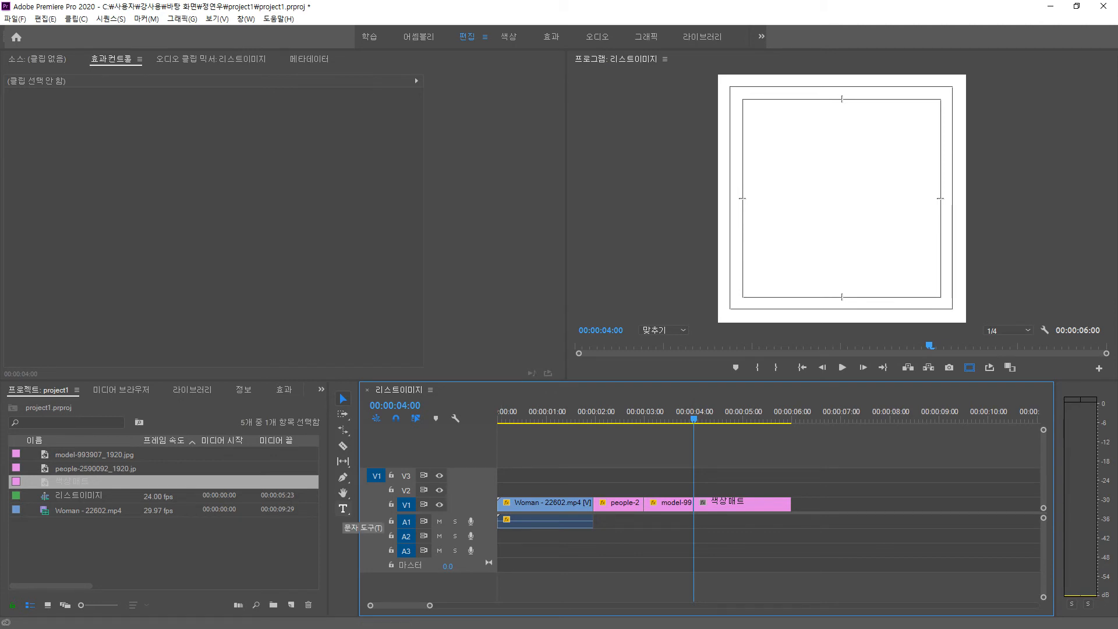
pyautogui.click(343, 509)
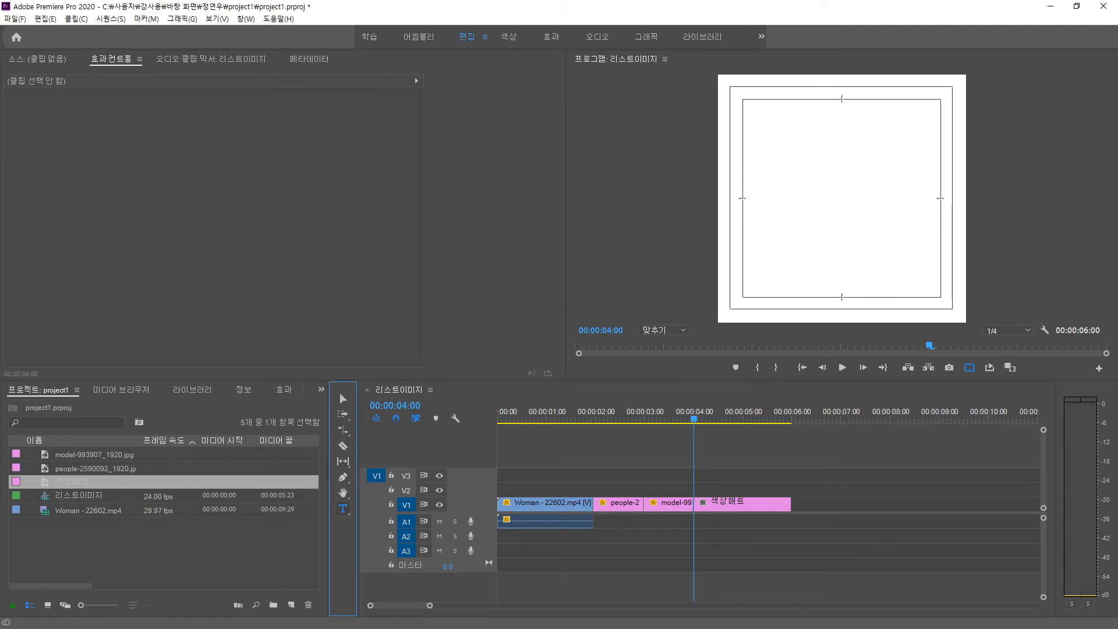
pyautogui.click(825, 193)
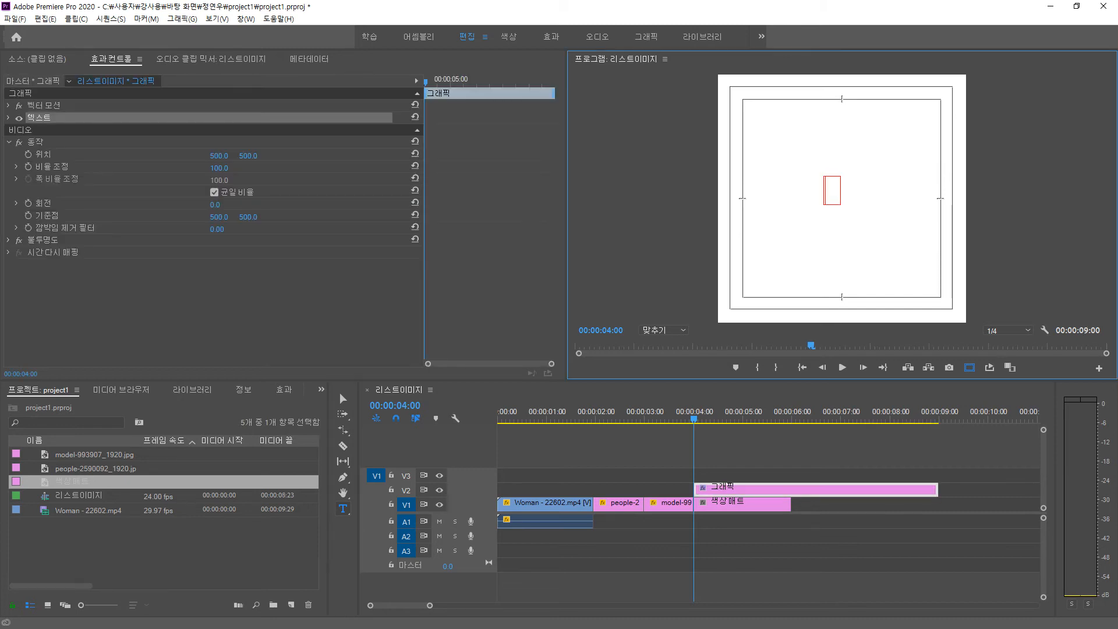
pyautogui.write('ㅗ')
pyautogui.press('BackSpace')
pyautogui.write('H E L L O')
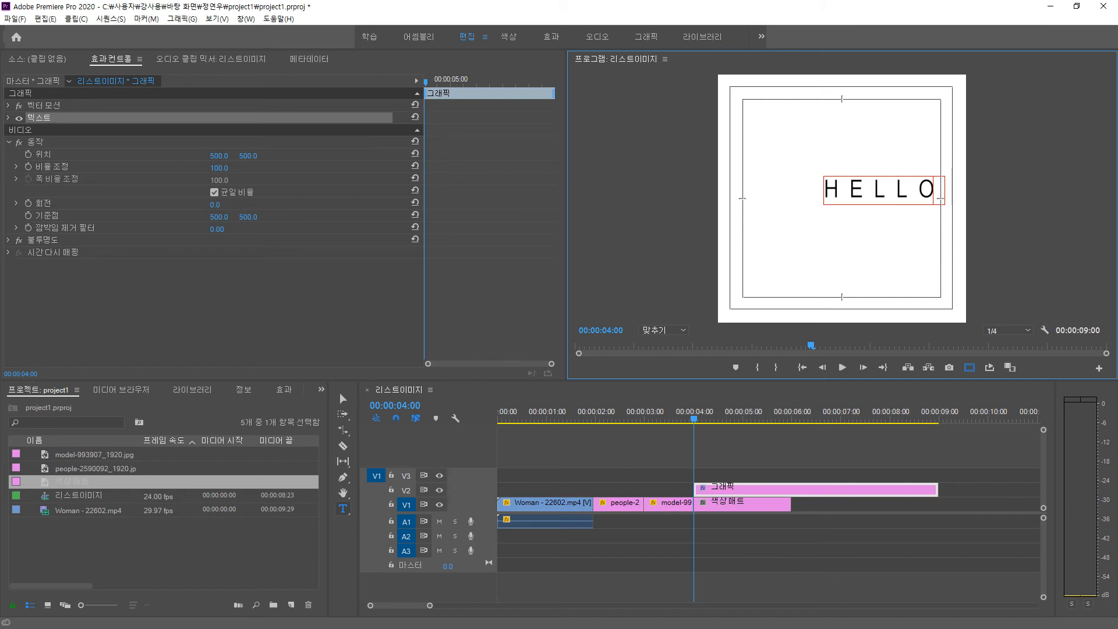
# Reposition the HELLO text to about 369, 518 and open its text properties in the Graphics workspace.
pyautogui.click(341, 397)
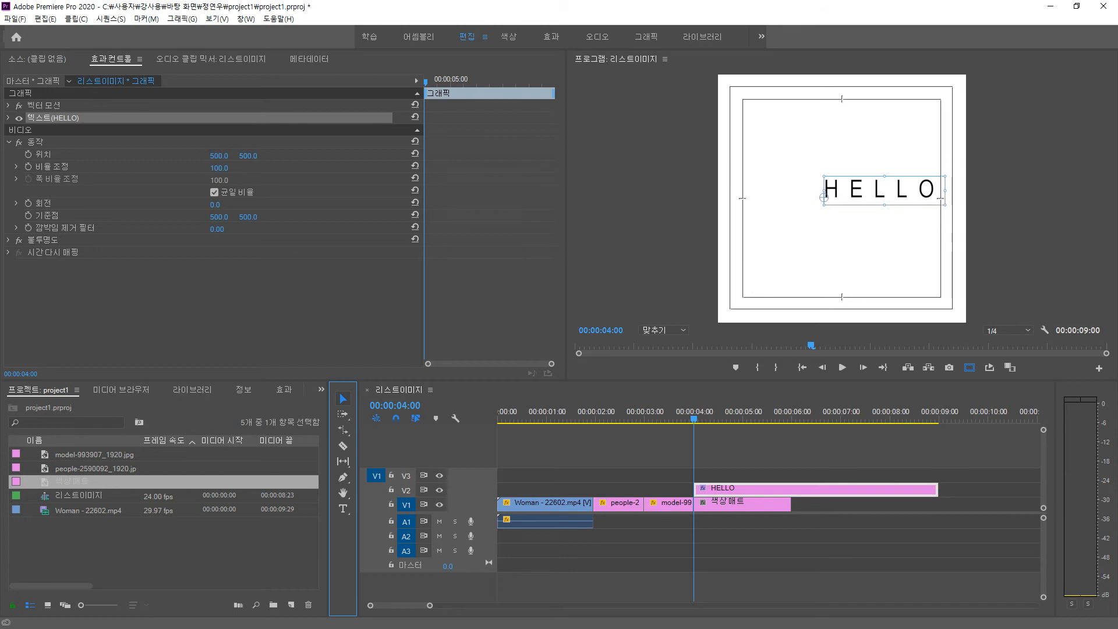
pyautogui.moveTo(884, 191); pyautogui.dragTo(869, 196)
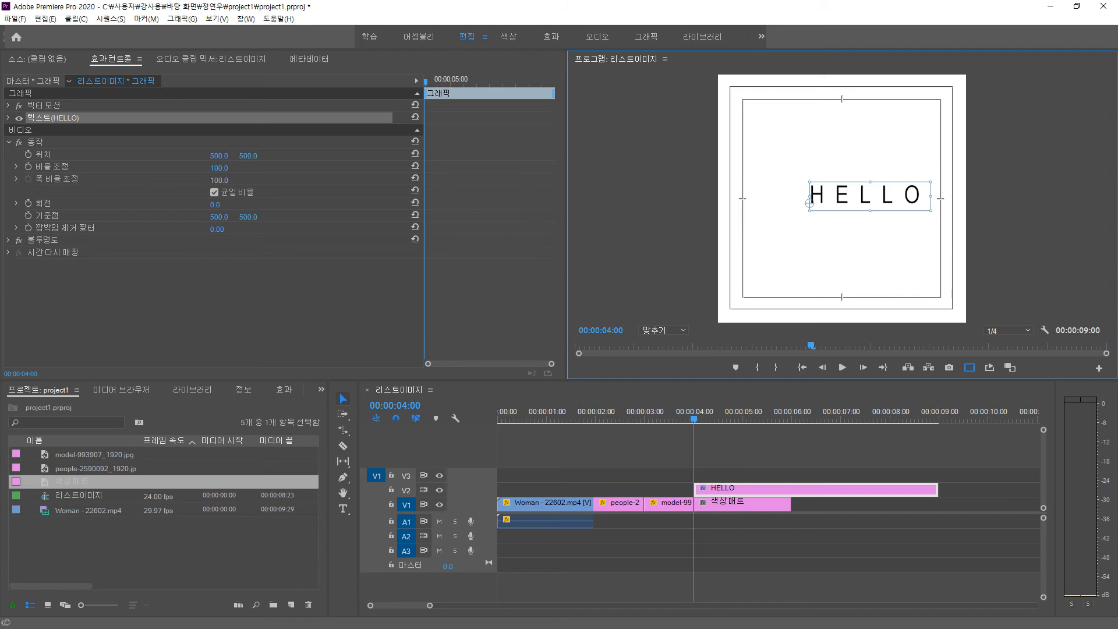
pyautogui.hotkey('alt', 'shift', '7')
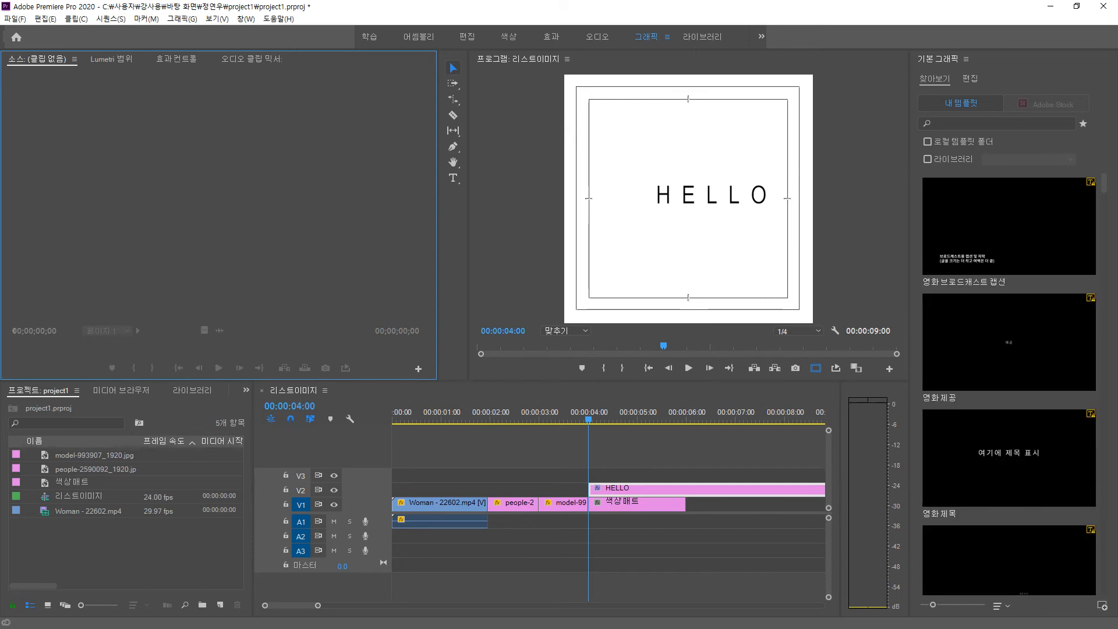
pyautogui.click(969, 78)
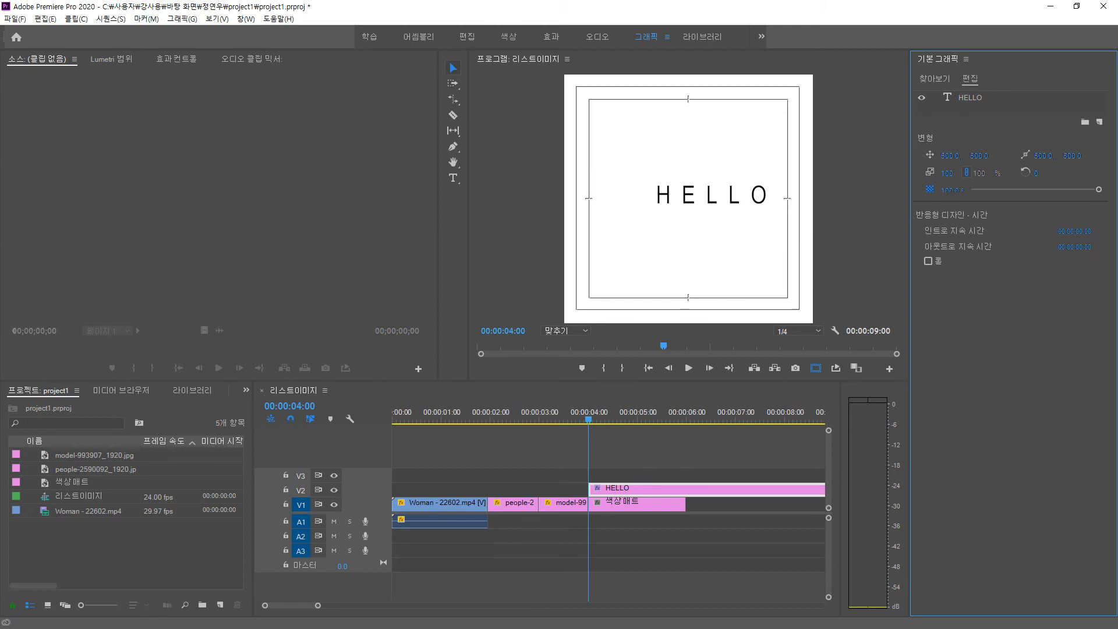
pyautogui.click(711, 195)
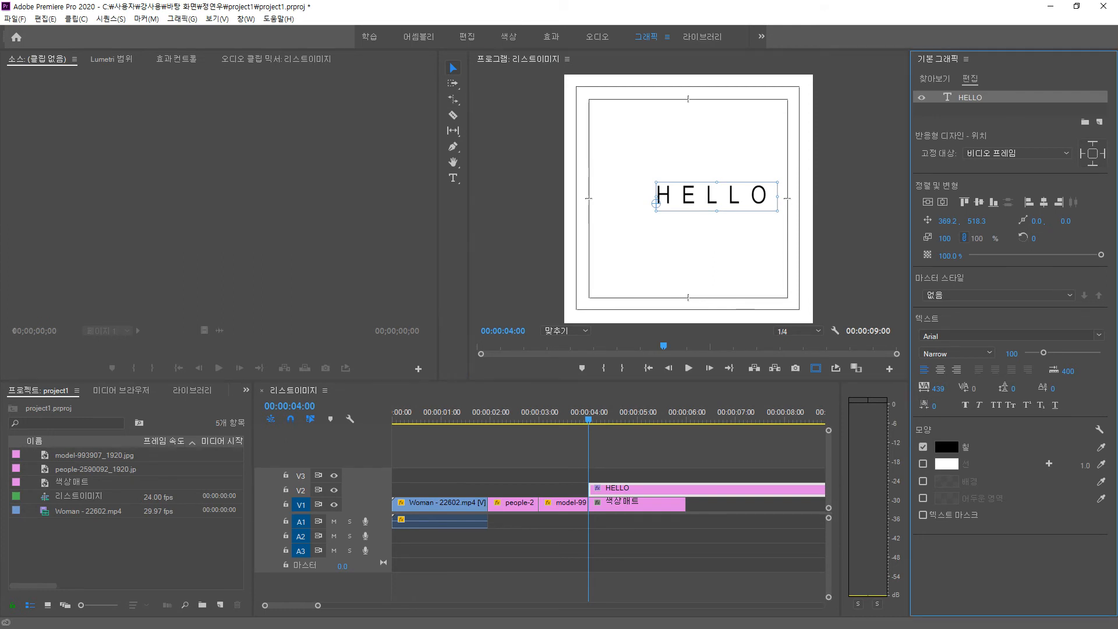
# Center the HELLO text's paragraph alignment and center the text horizontally and vertically in the frame.
pyautogui.click(943, 202)
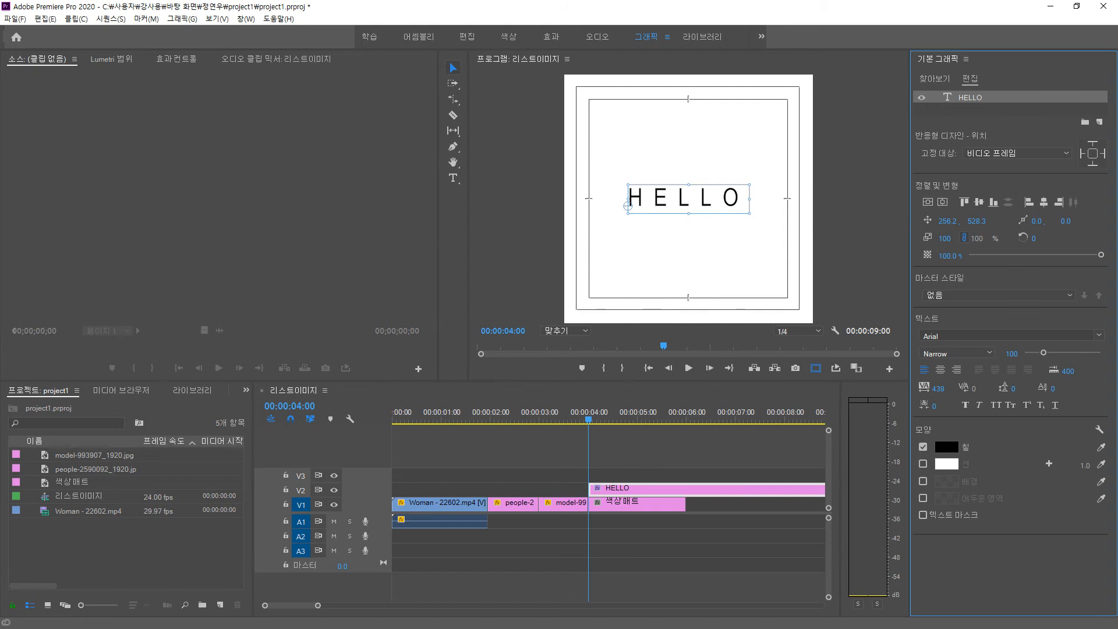
pyautogui.click(940, 369)
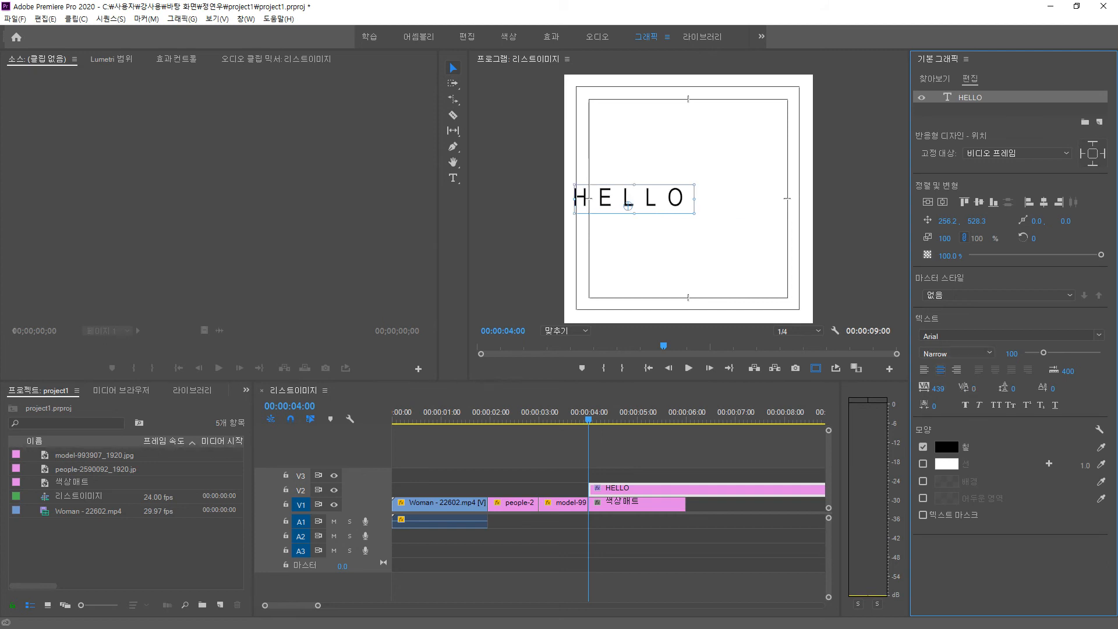
pyautogui.click(942, 202)
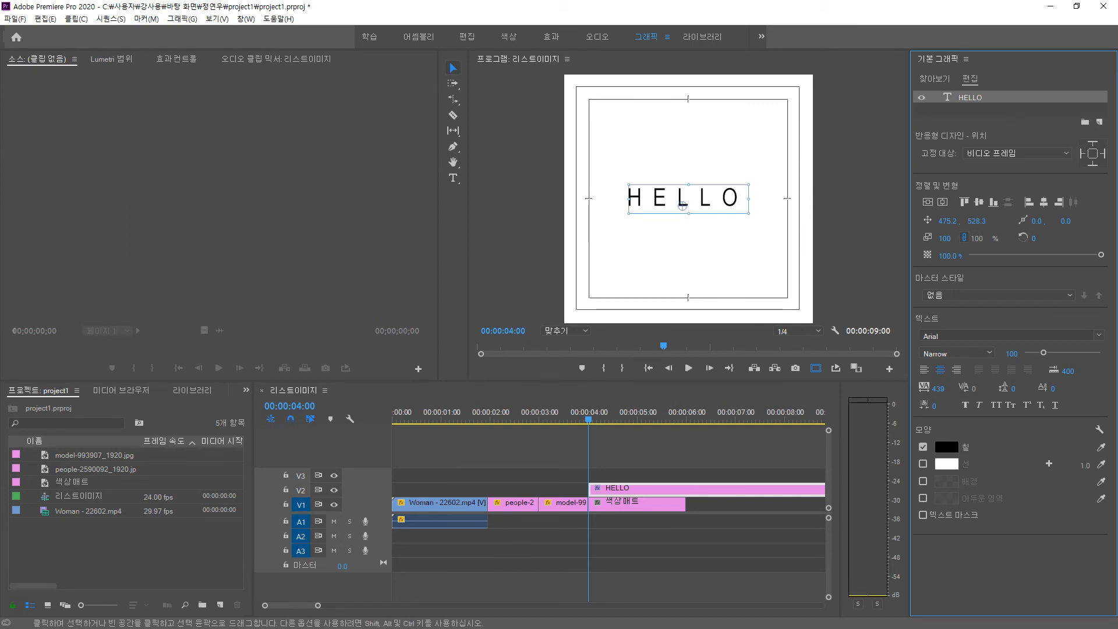
# Trim the end of the HELLO text clip on track V2 to 00:00:06:00, matching the white matte.
pyautogui.moveTo(291, 605); pyautogui.dragTo(292, 605)
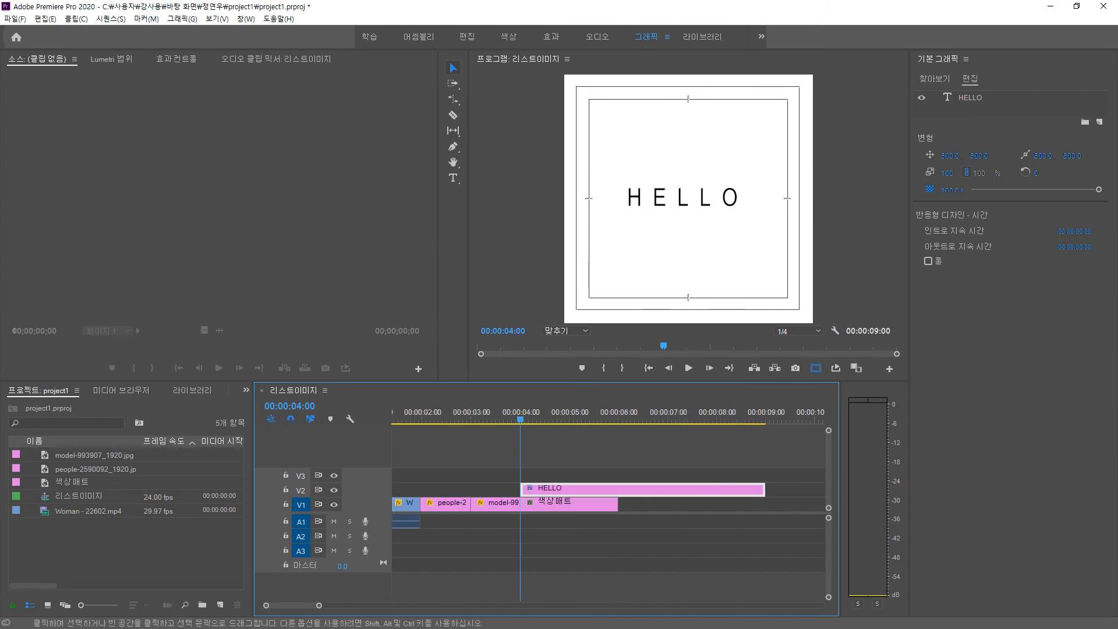
pyautogui.moveTo(521, 489); pyautogui.dragTo(618, 489)
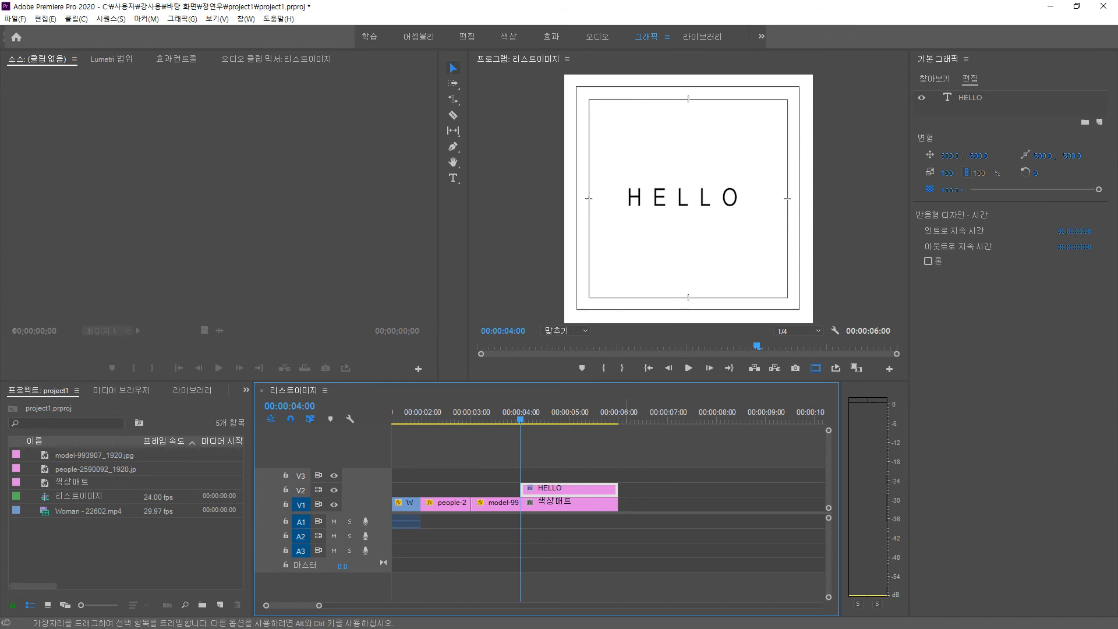
pyautogui.click(570, 504)
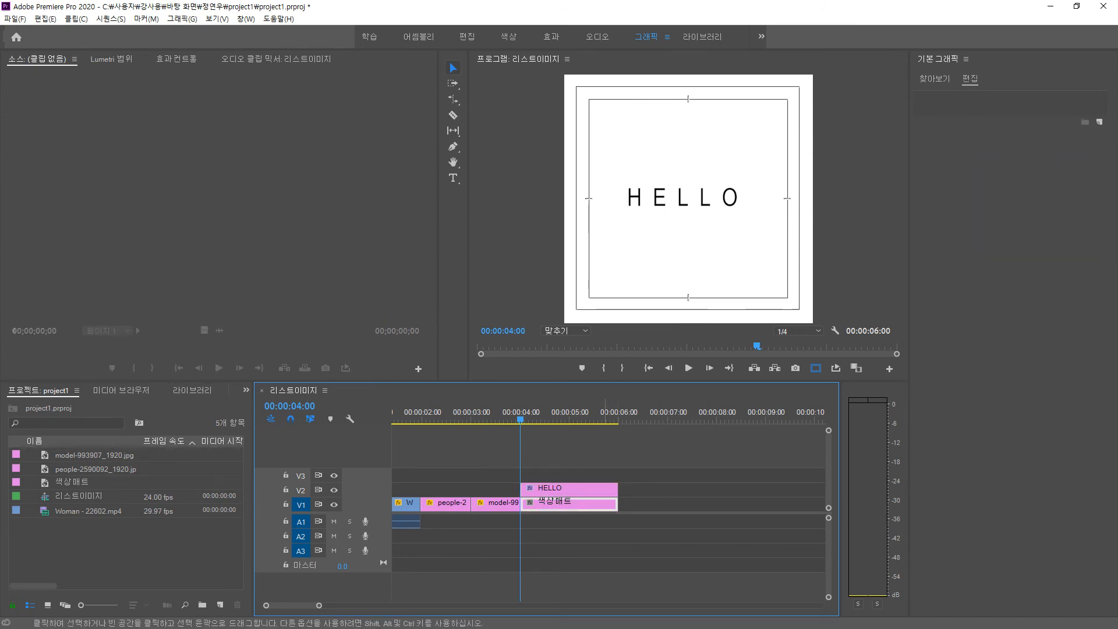
pyautogui.click(568, 488)
pyautogui.click(570, 504)
pyautogui.click(567, 488)
pyautogui.click(571, 504)
# Select the HELLO text and shift it slightly right in the frame to about 493, 528.
pyautogui.click(568, 488)
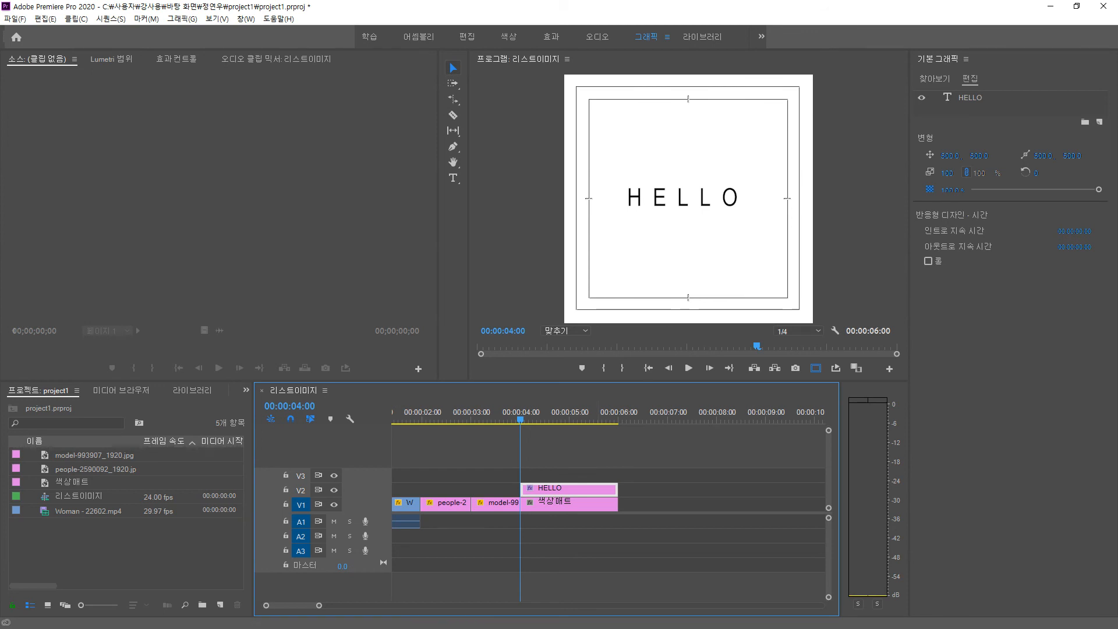
pyautogui.click(682, 205)
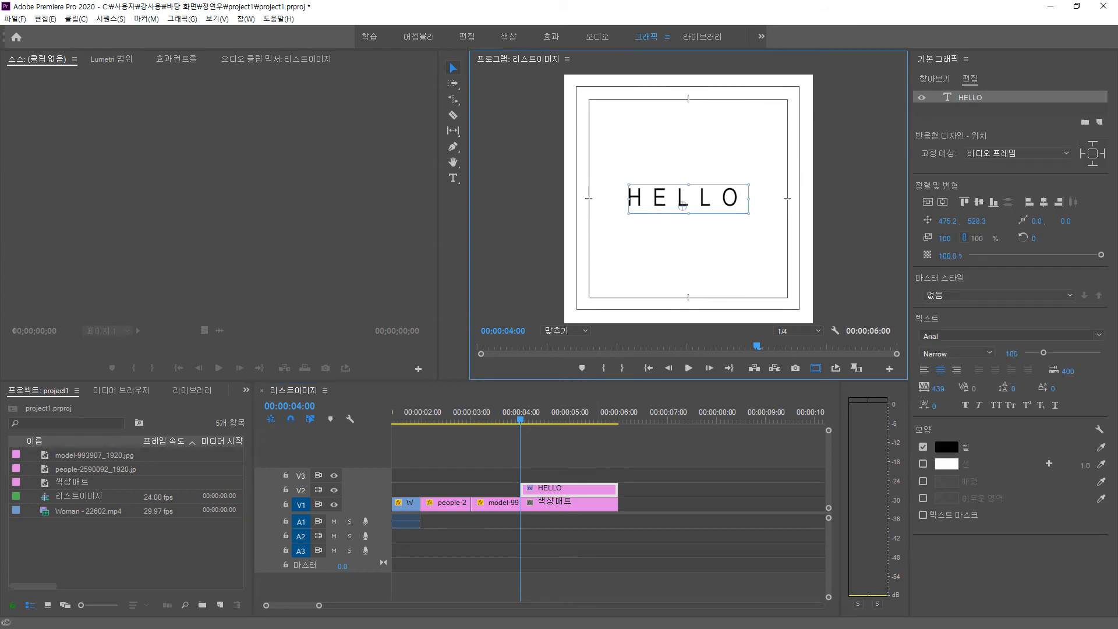
pyautogui.press('Right')
pyautogui.press('Right')
pyautogui.press('Right')
pyautogui.press('Right')
pyautogui.press('Right')
pyautogui.press('Left')
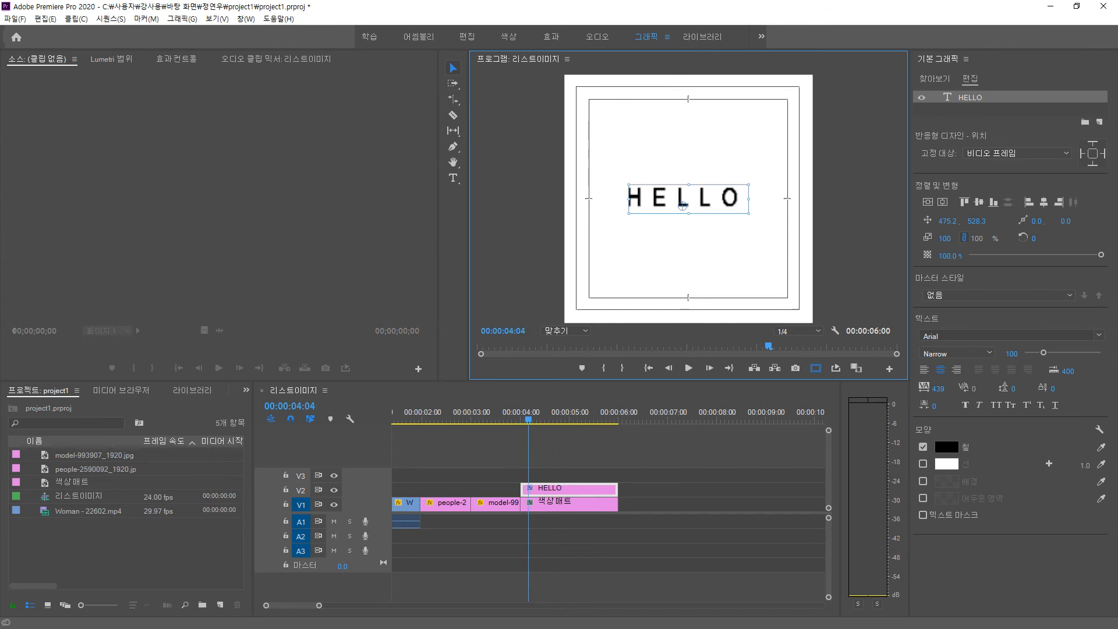
pyautogui.moveTo(682, 201); pyautogui.dragTo(687, 207)
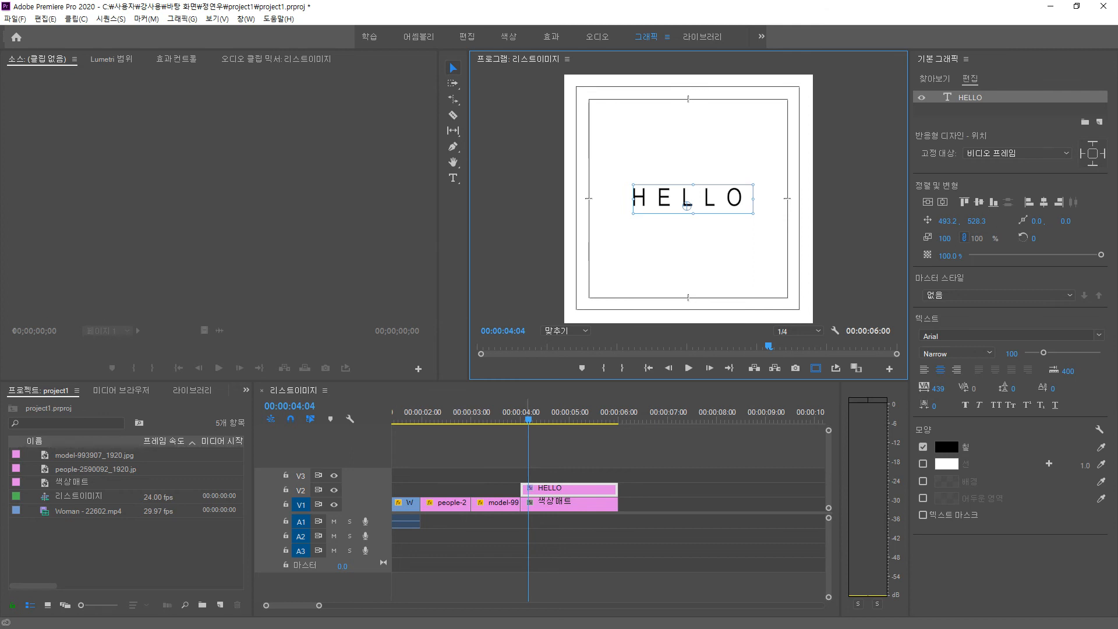
# Play the HELLO title card, return to the sequence start and delete the Woman - 22602.mp4 audio on track A1.
pyautogui.press('space')
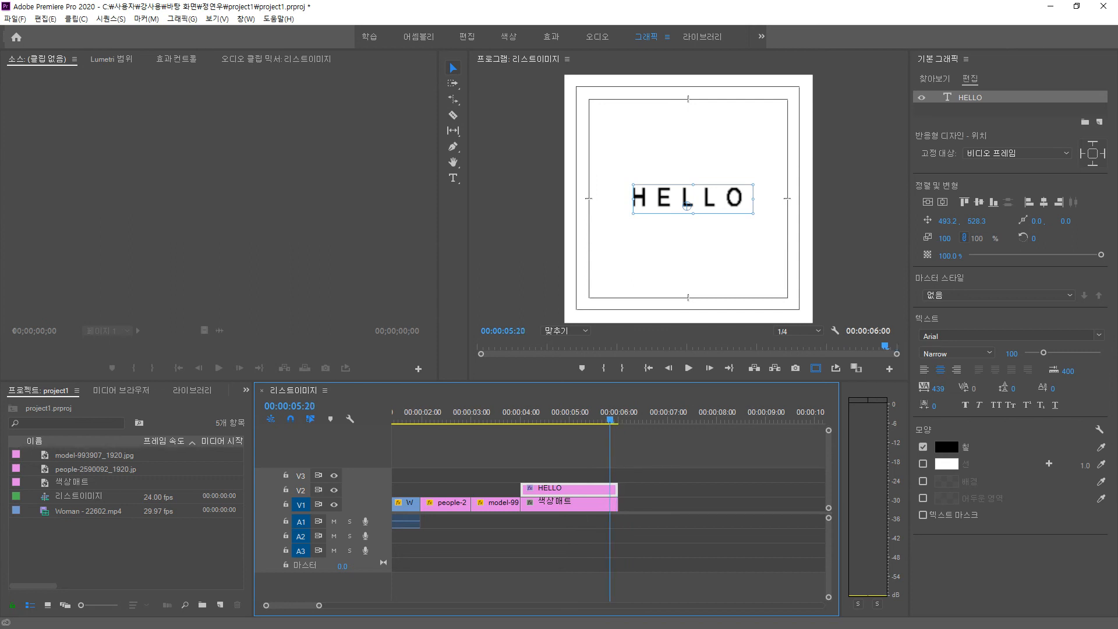
pyautogui.press('Home')
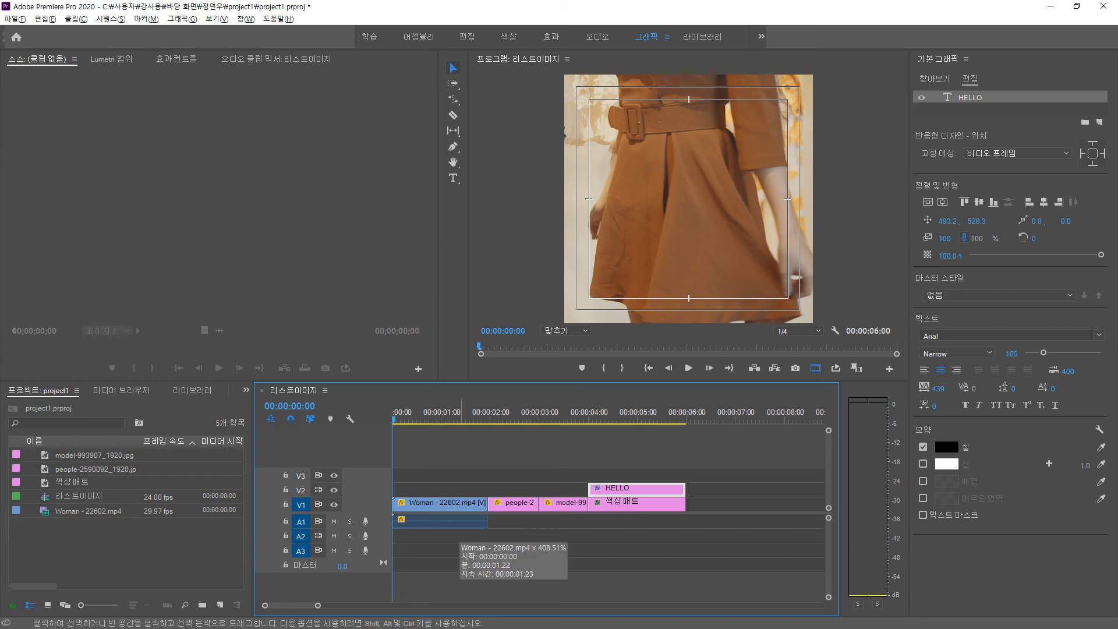
pyautogui.click(442, 521)
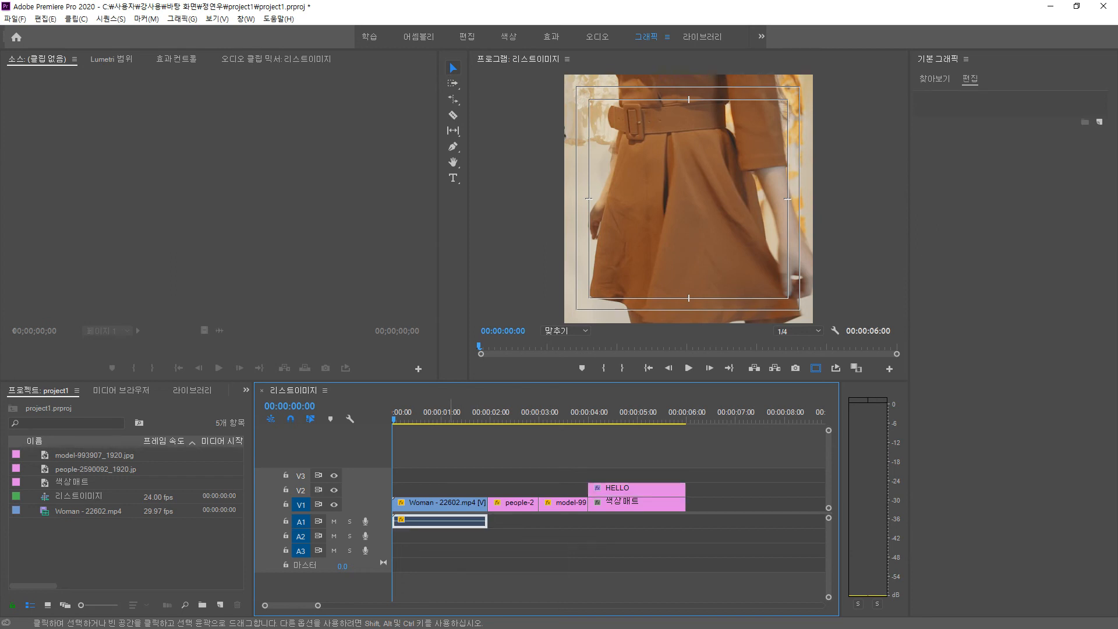
pyautogui.press('Delete')
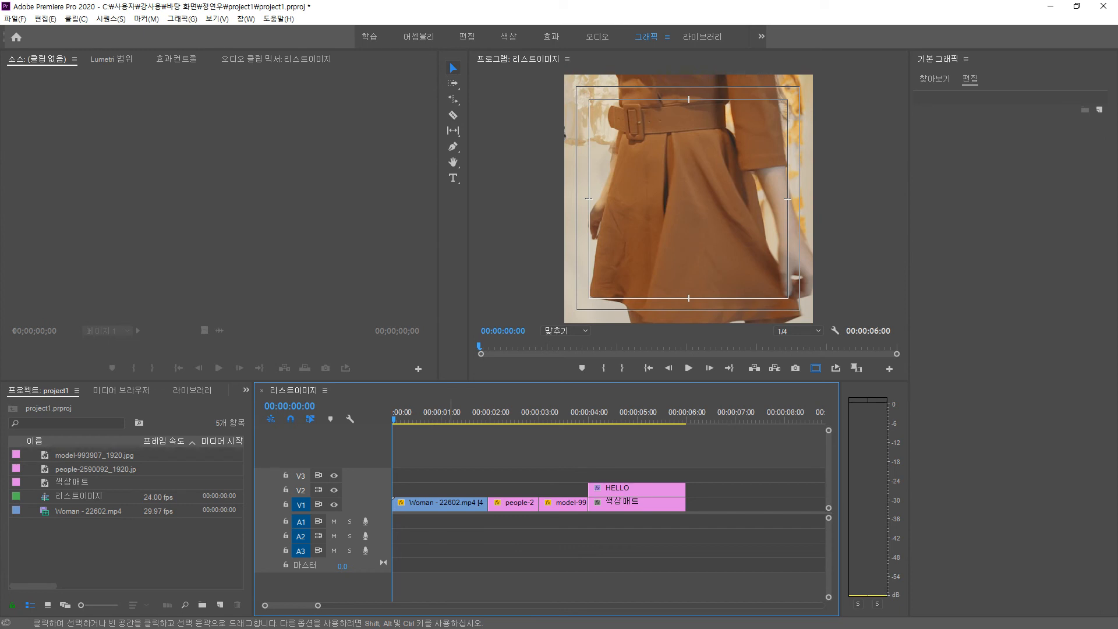
# Preview the sequence from the start and scrub through the Woman clip to 00:00:00:18.
pyautogui.press('space')
pyautogui.moveTo(422, 419); pyautogui.dragTo(417, 419)
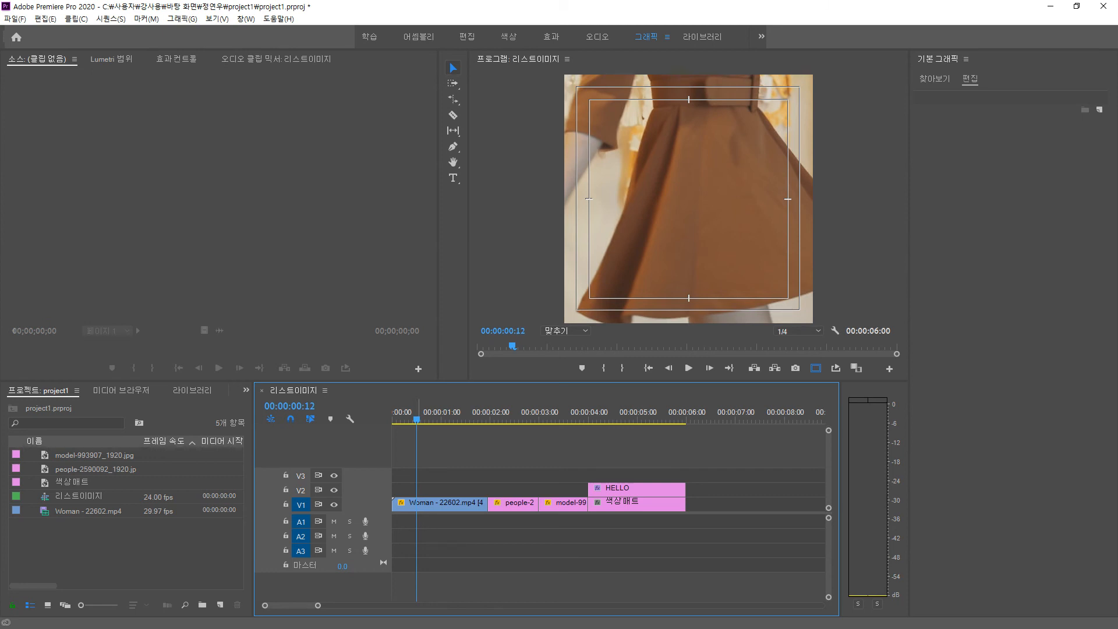
pyautogui.moveTo(416, 419)
pyautogui.mouseDown()
pyautogui.moveTo(645, 418)
pyautogui.moveTo(428, 418)
pyautogui.mouseUp()
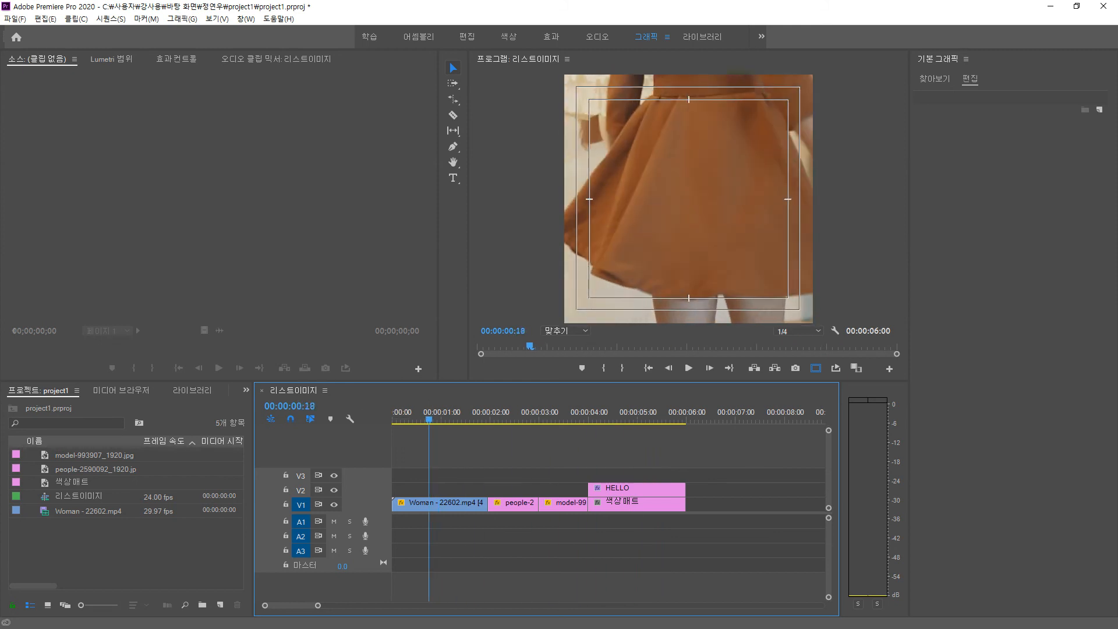
# Open the media export settings for the sequence and set the format to animated GIF (애니메이션 GIF).
pyautogui.click(15, 19)
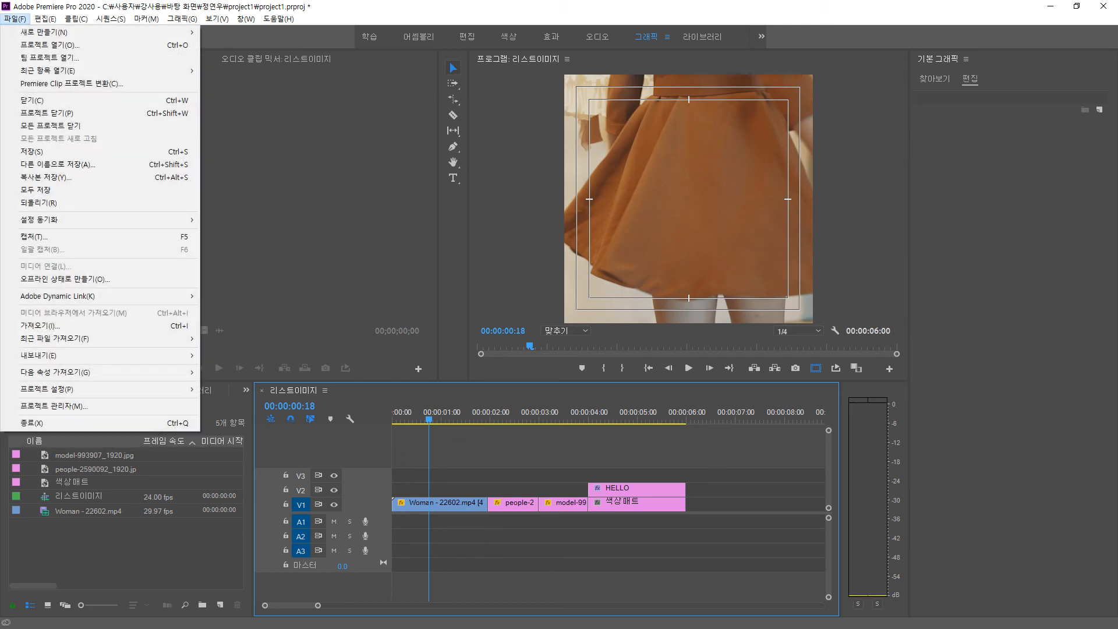
pyautogui.moveTo(146, 355)
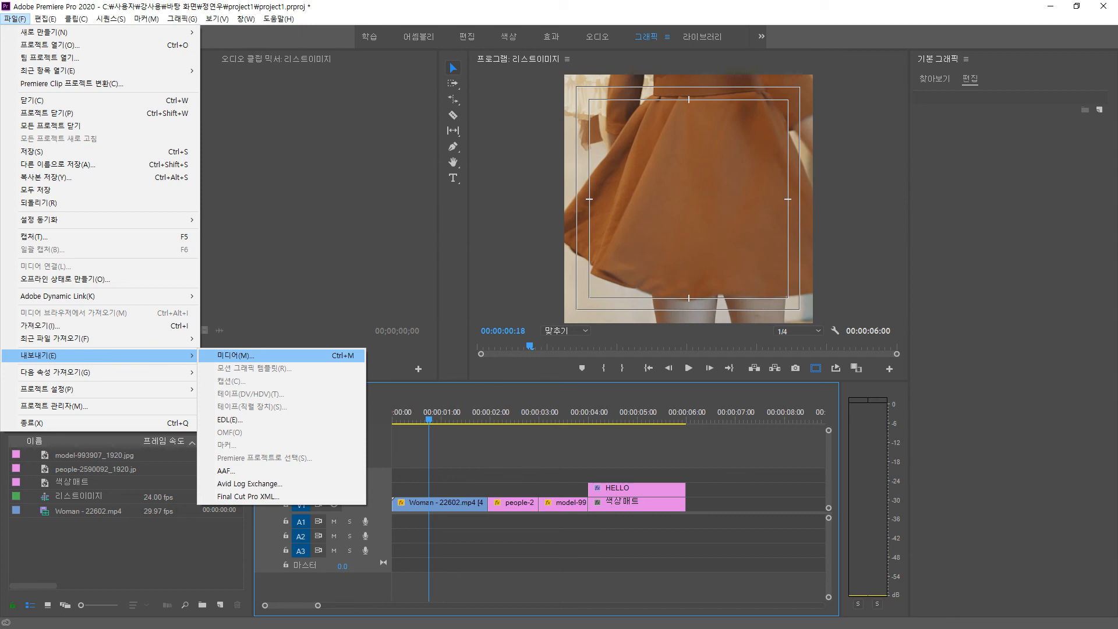
pyautogui.click(235, 355)
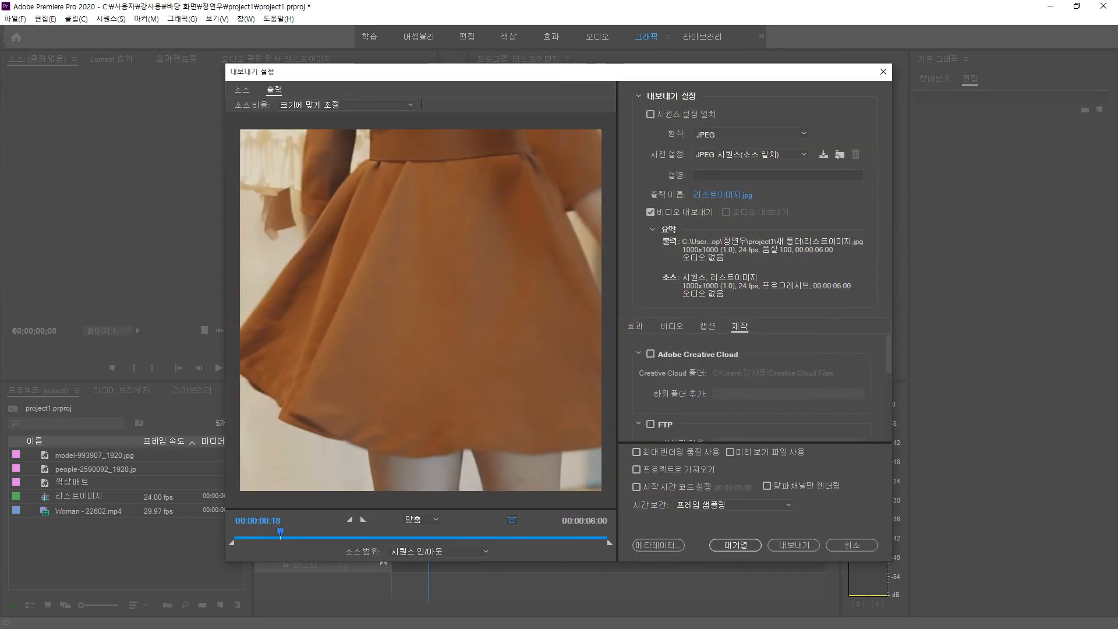
pyautogui.click(749, 134)
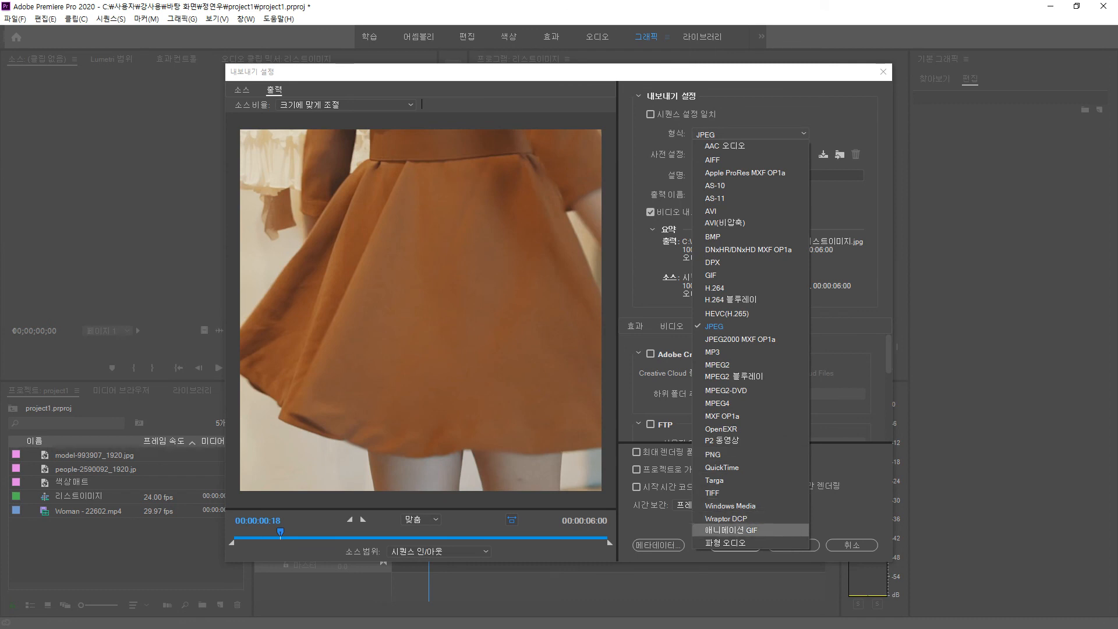
pyautogui.click(728, 529)
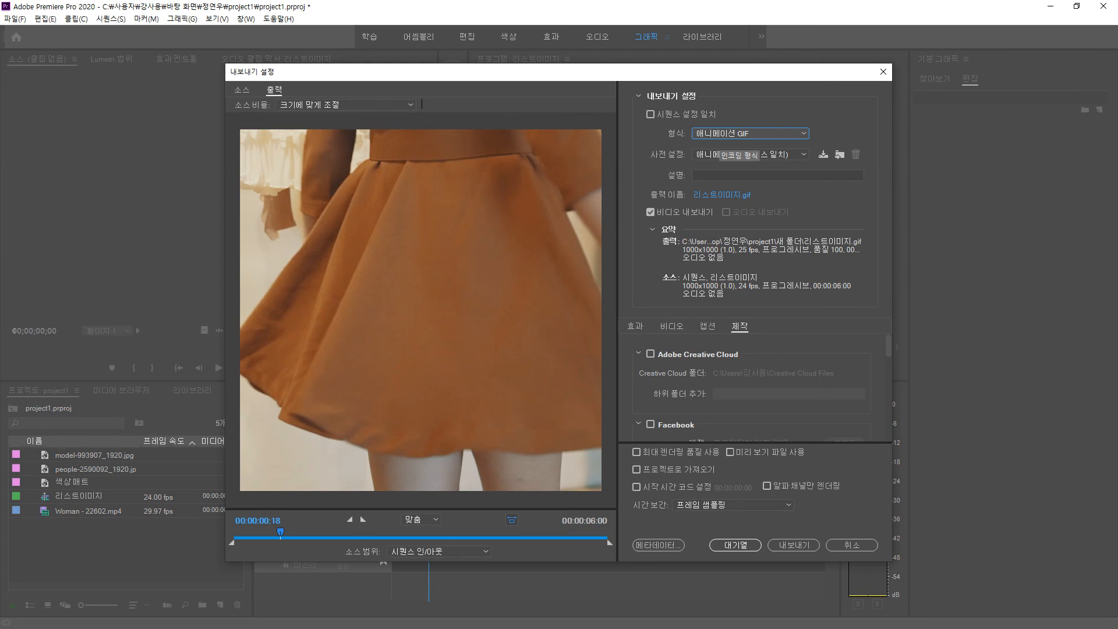
# Set the output file to 상품1 in the project1 folder and export the GIF.
pyautogui.click(721, 194)
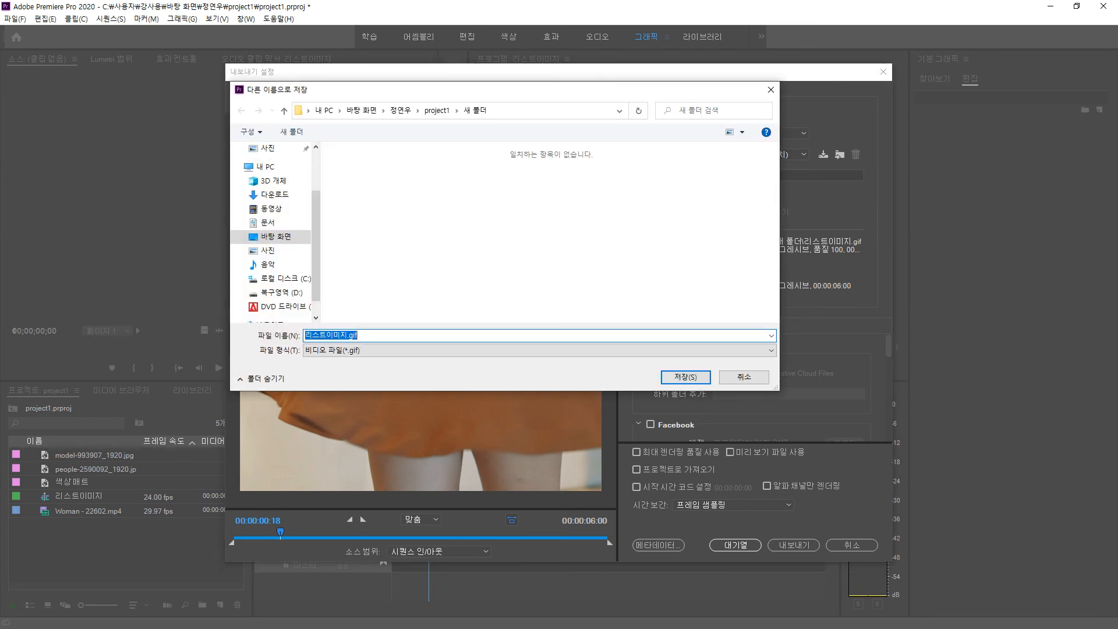
pyautogui.click(437, 110)
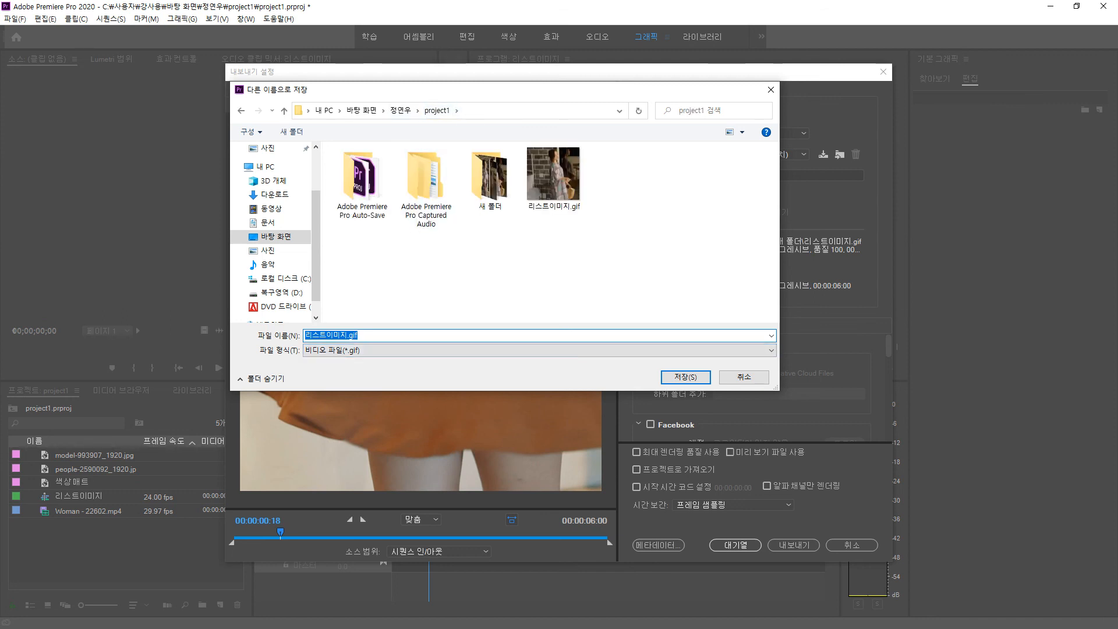
pyautogui.write('t')
pyautogui.press('BackSpace')
pyautogui.write('상품1')
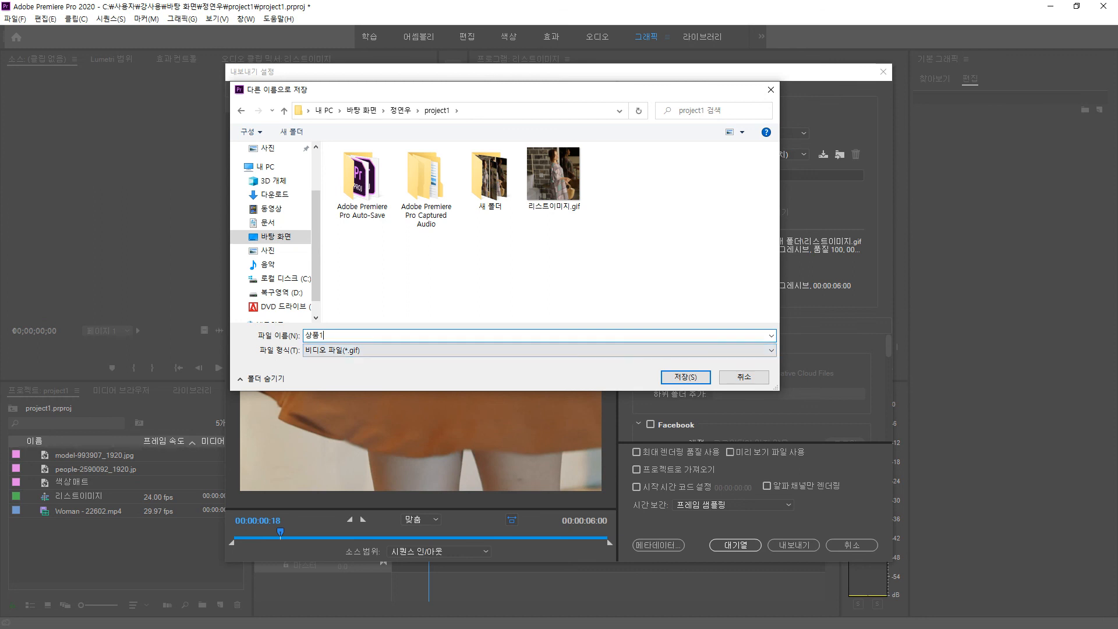
pyautogui.press('Return')
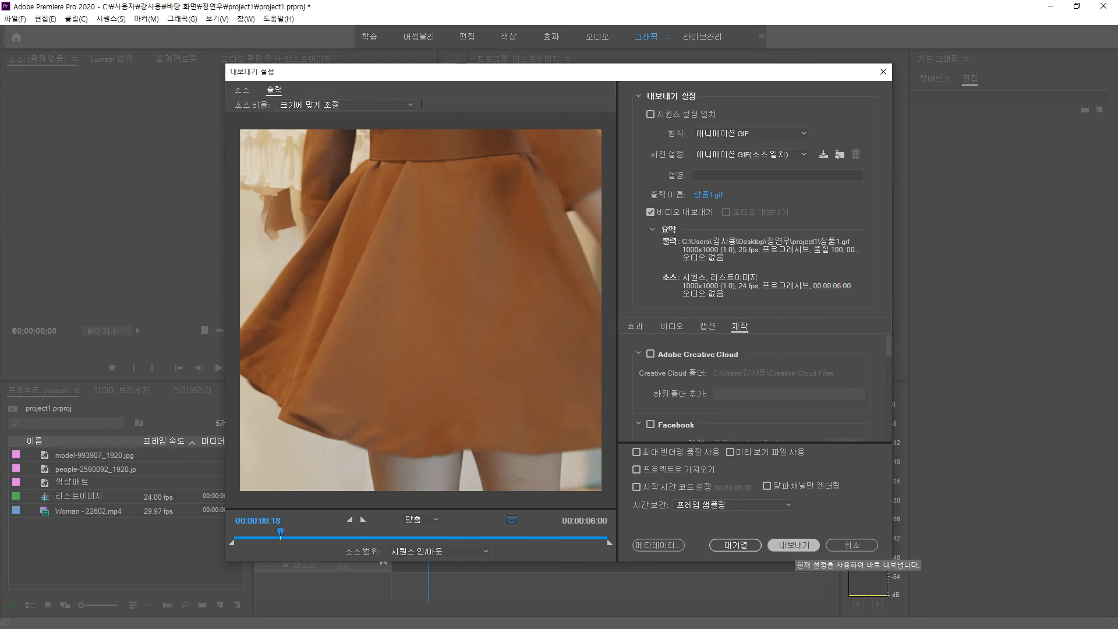
pyautogui.click(793, 545)
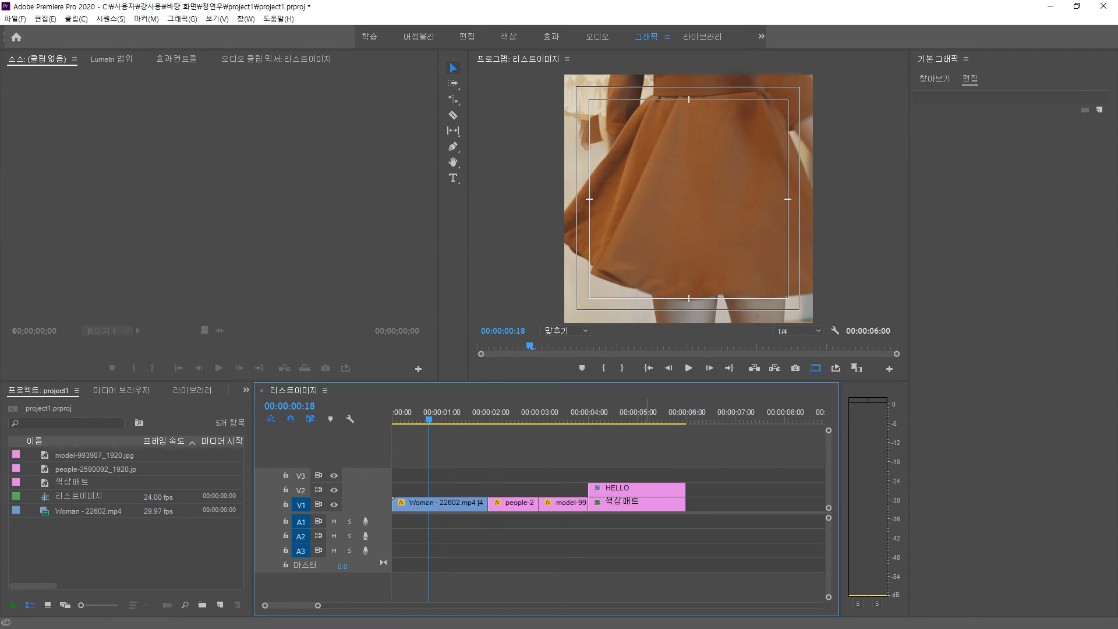
# Switch to File Explorer and open the exported 상품1.gif from the project1 folder.
pyautogui.hotkey('alt', 'Tab')
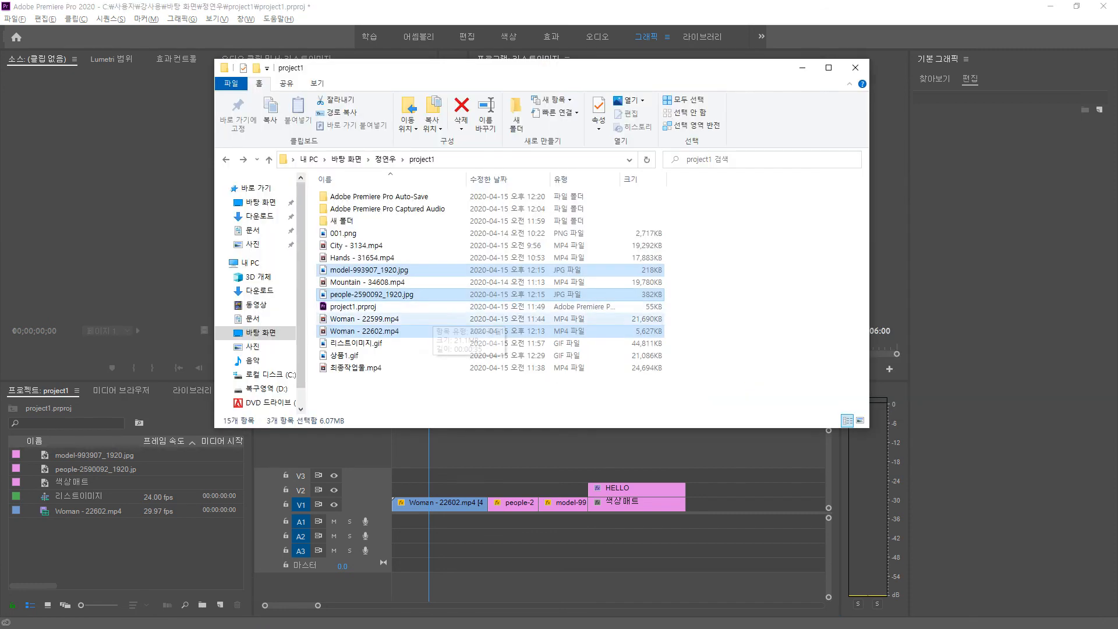
pyautogui.click(349, 355)
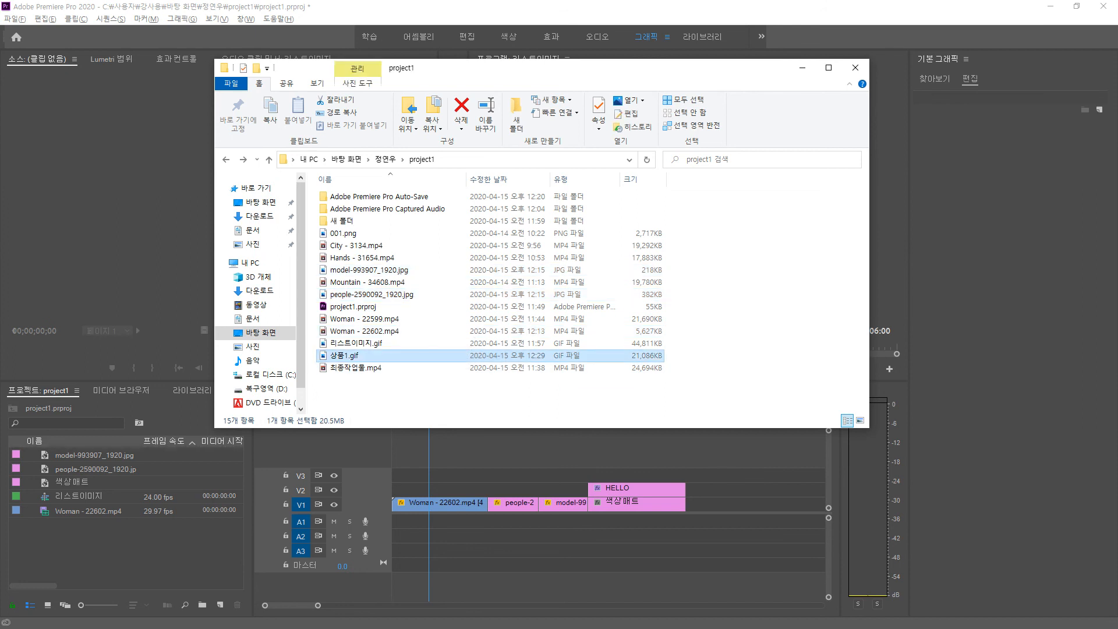
pyautogui.press('Return')
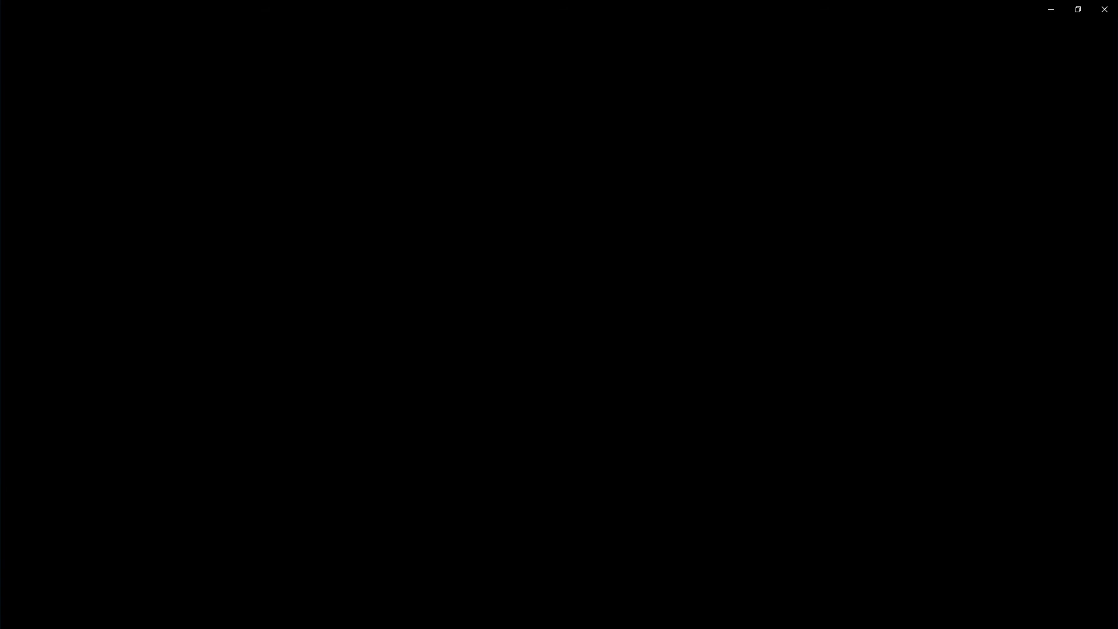